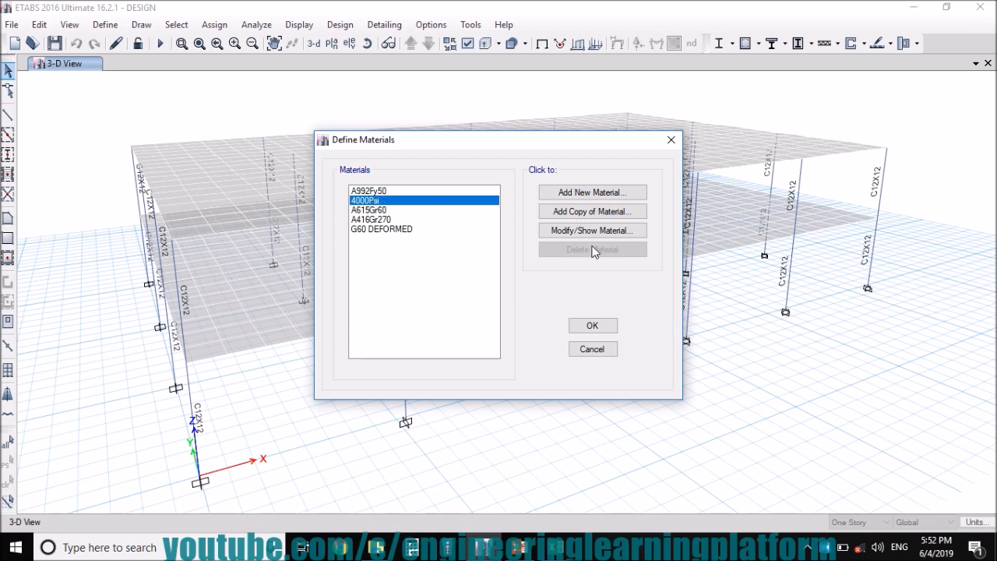
Review the defined materials, selecting G60 DEFORMED, and the frame section list, selecting C12X12
click(385, 232)
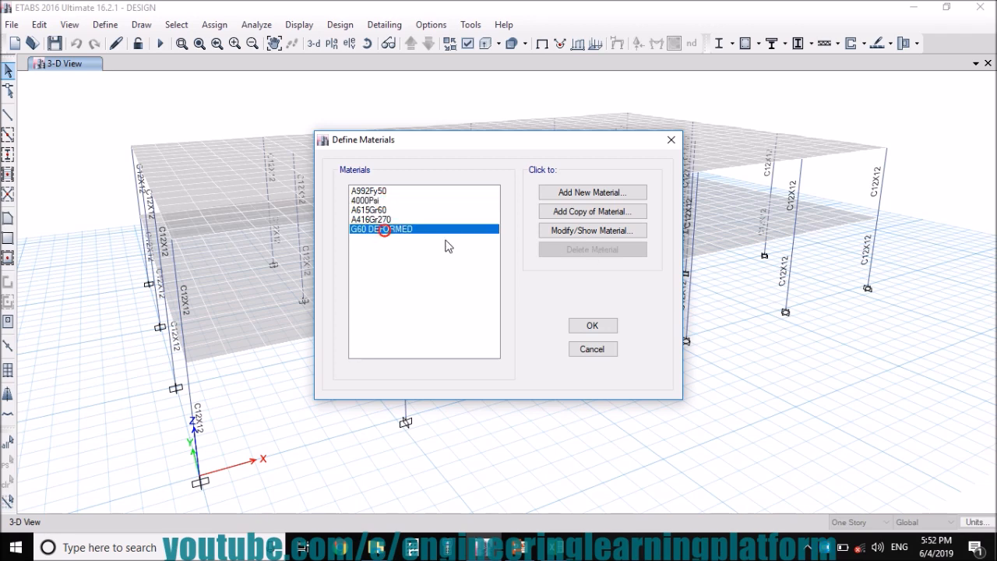
click(595, 326)
click(105, 25)
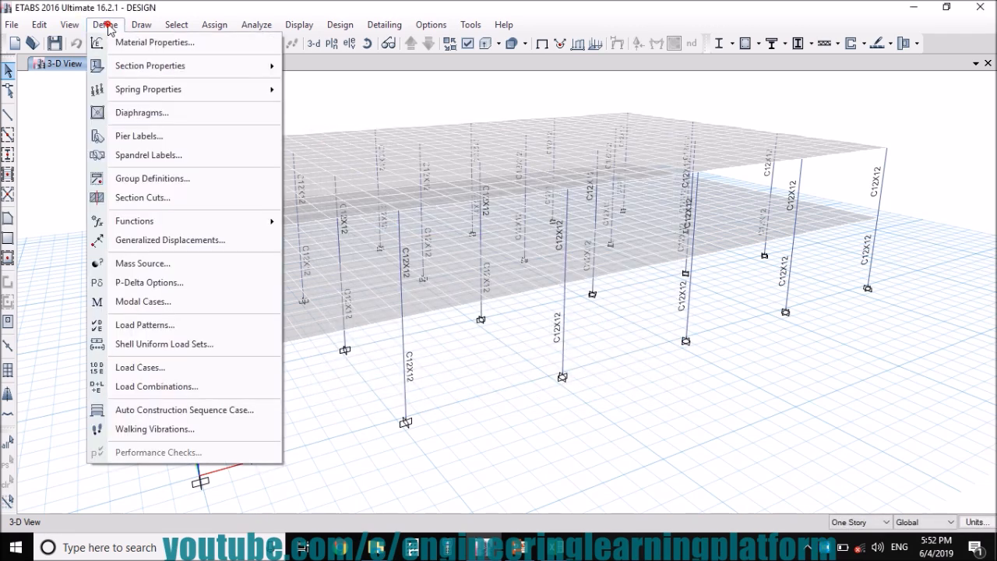
mouse_move(128, 68)
click(319, 70)
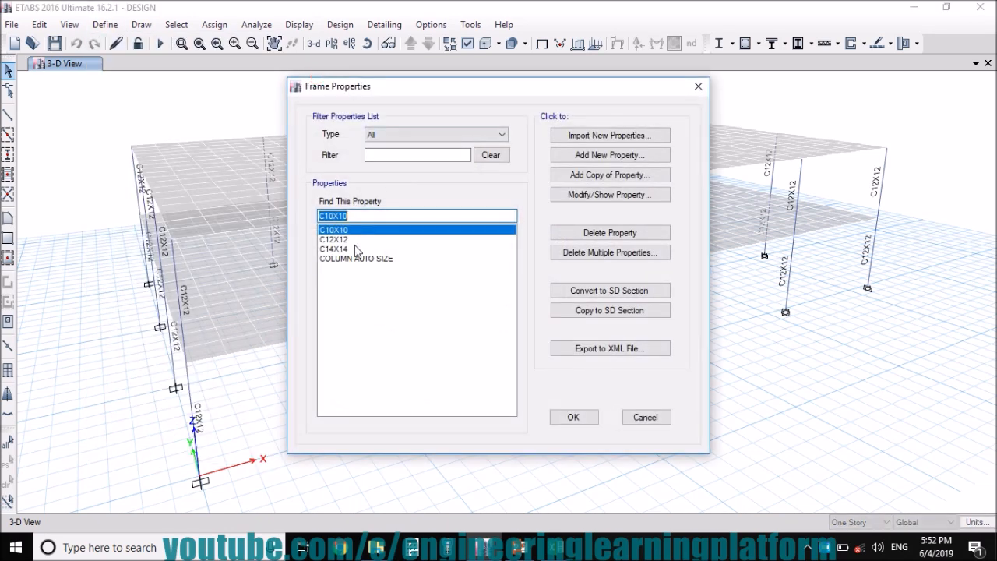
click(354, 240)
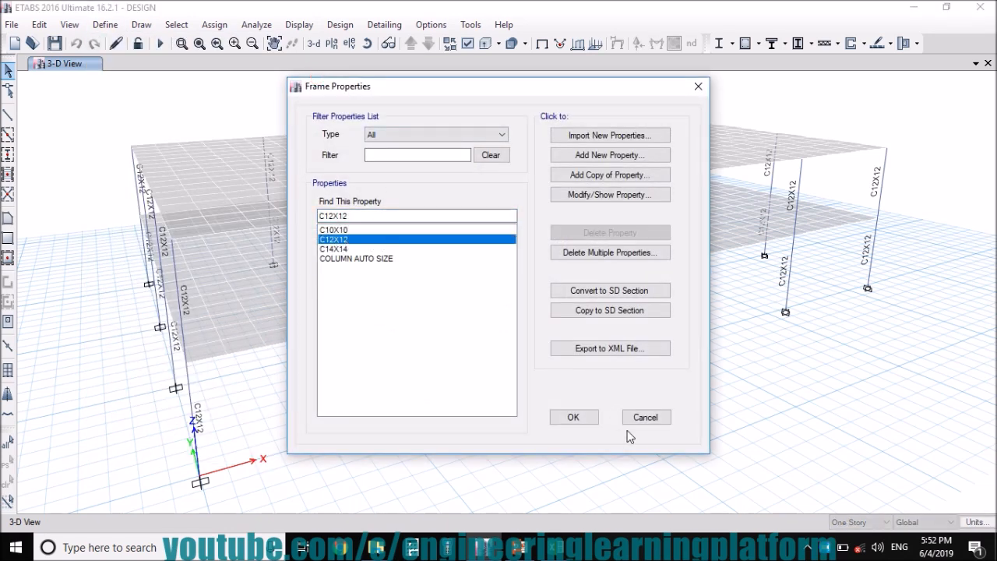
click(589, 419)
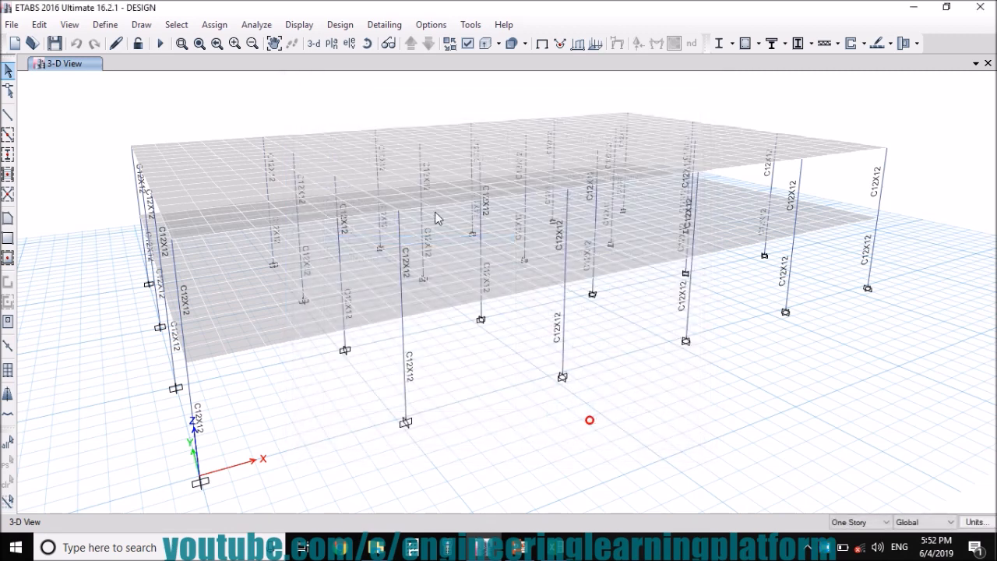
Inspect the C12X12 frame section's property data and its stiffness modification factors
click(111, 26)
mouse_move(123, 92)
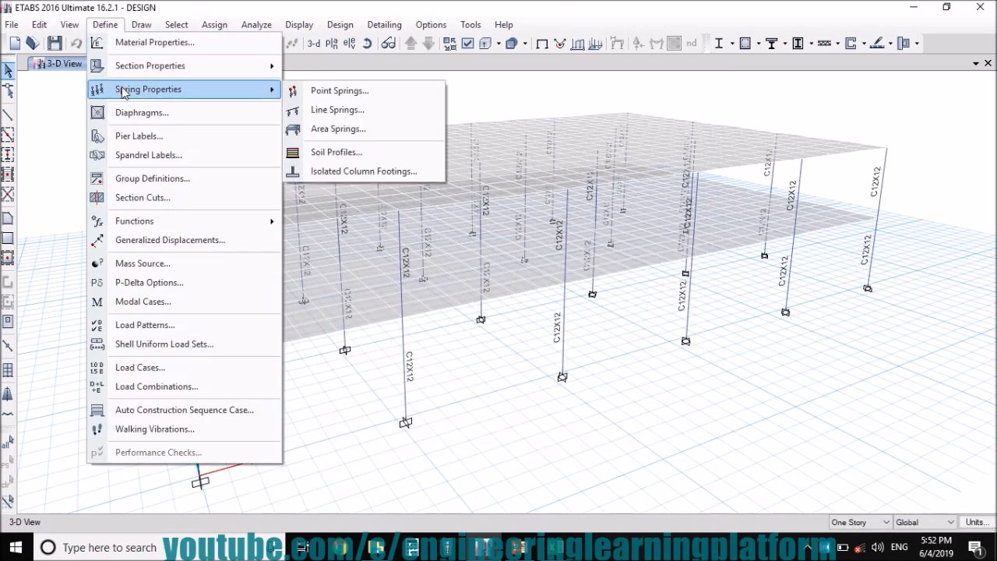
mouse_move(158, 68)
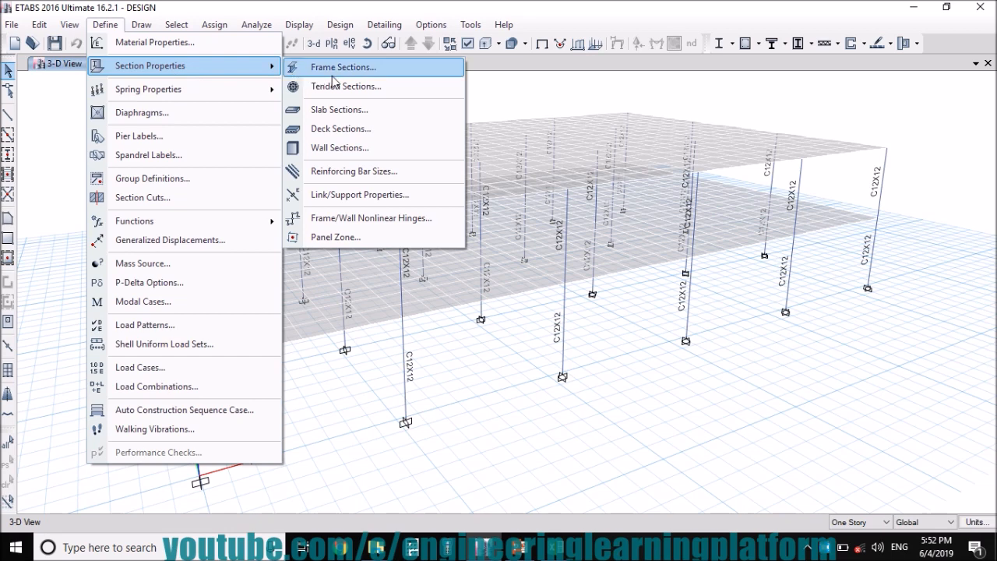
click(356, 68)
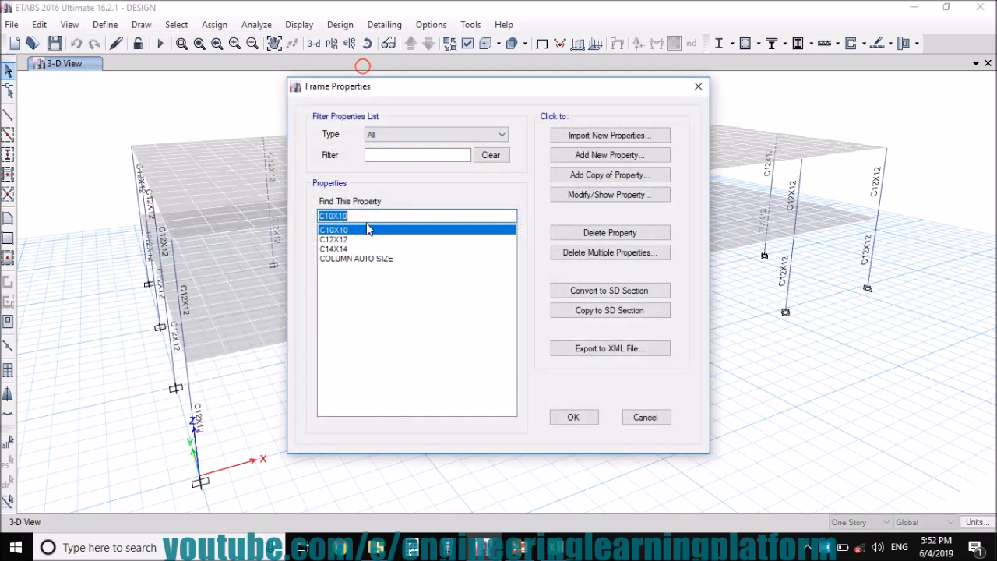
click(352, 241)
click(602, 199)
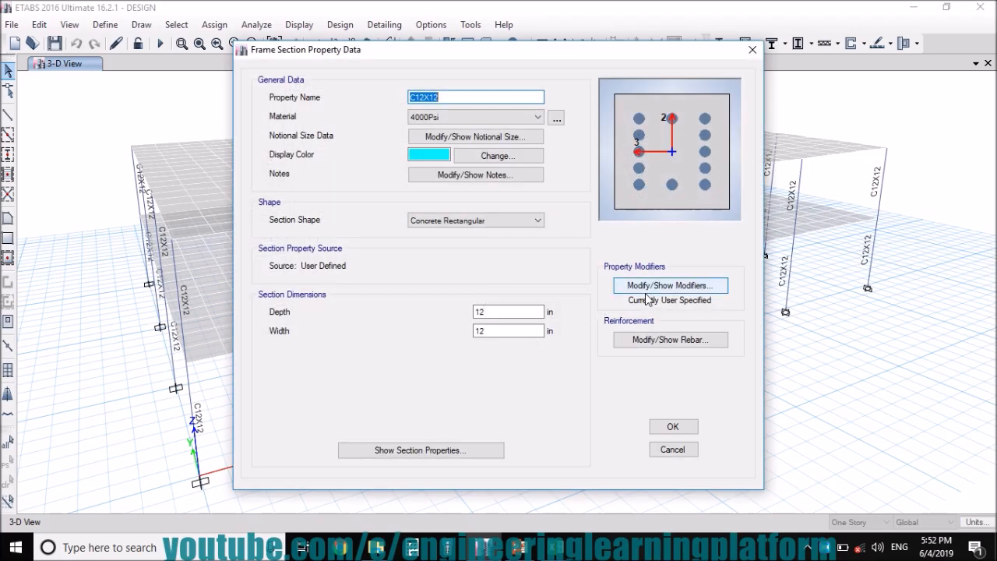
click(645, 290)
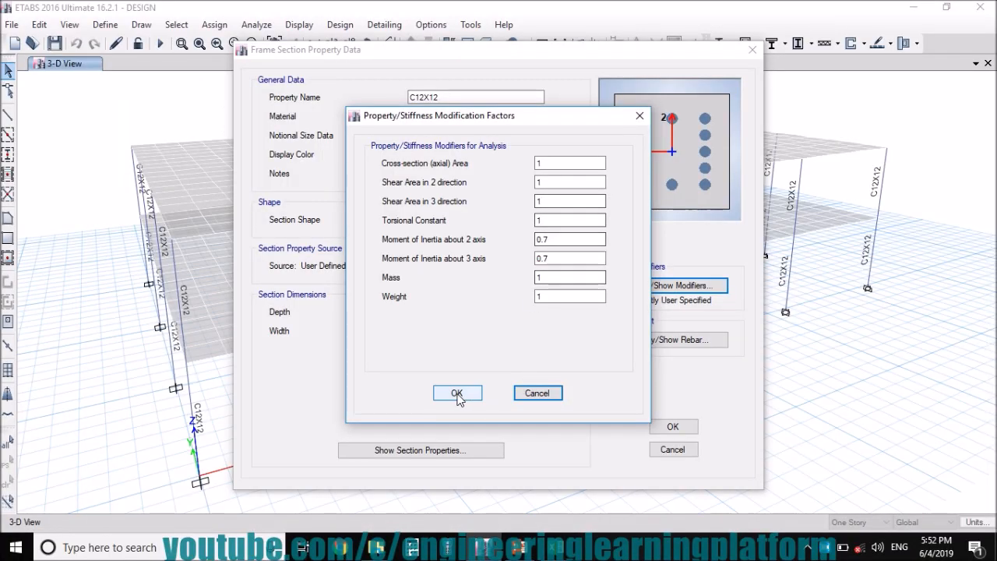
click(456, 393)
click(675, 425)
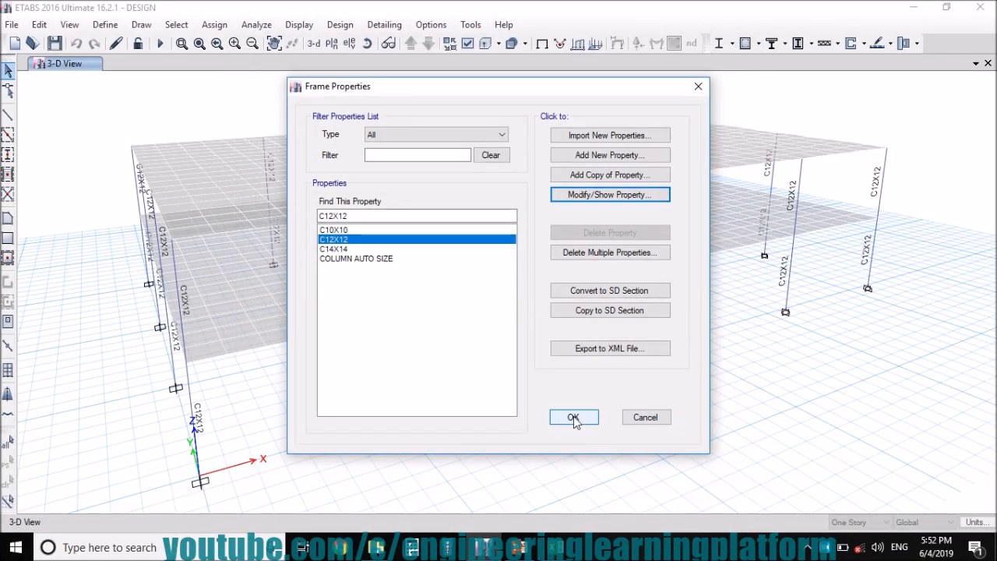
click(573, 419)
Inspect the Slab 8" property data and its stiffness modification factors
click(109, 26)
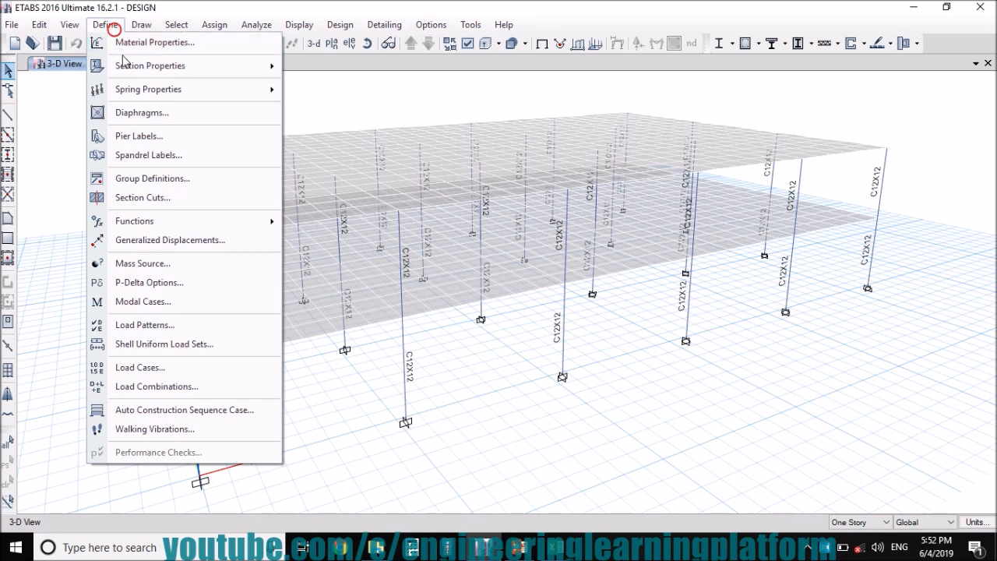
mouse_move(129, 65)
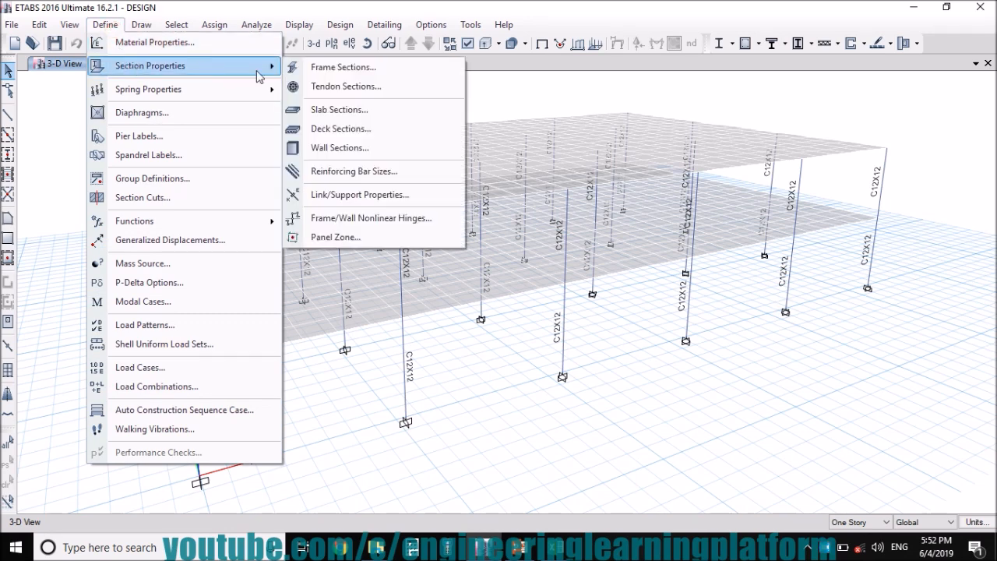
click(332, 110)
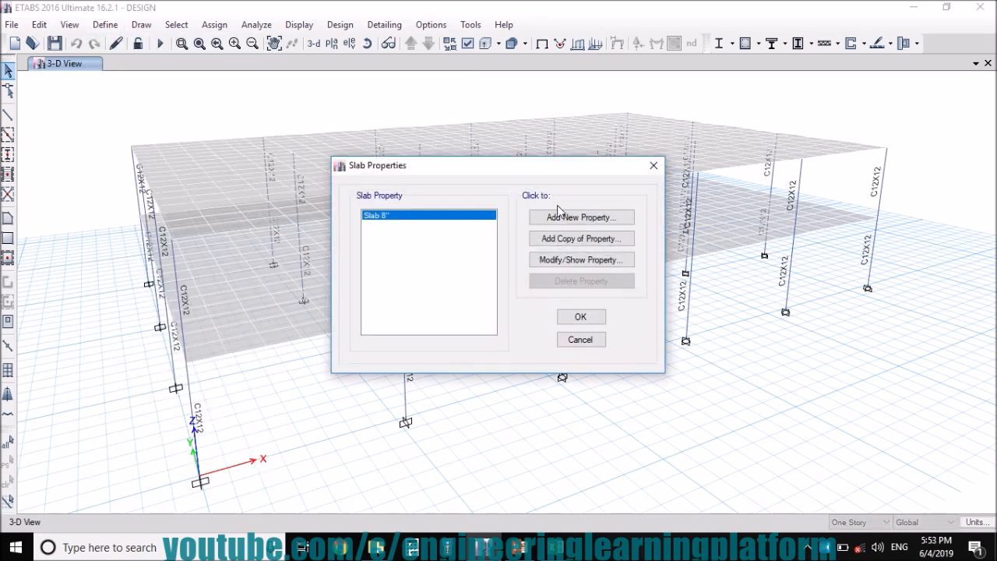
click(581, 260)
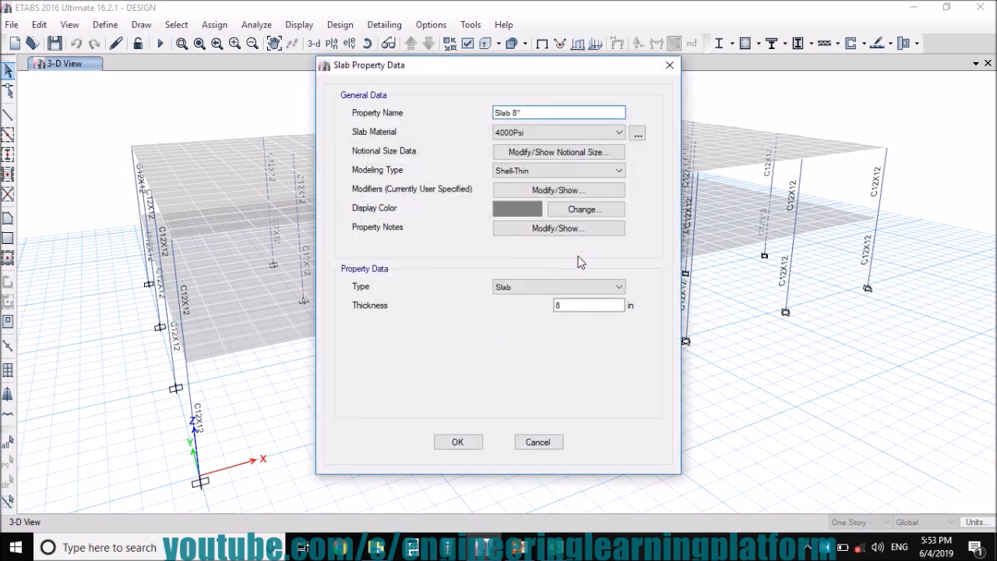
click(571, 195)
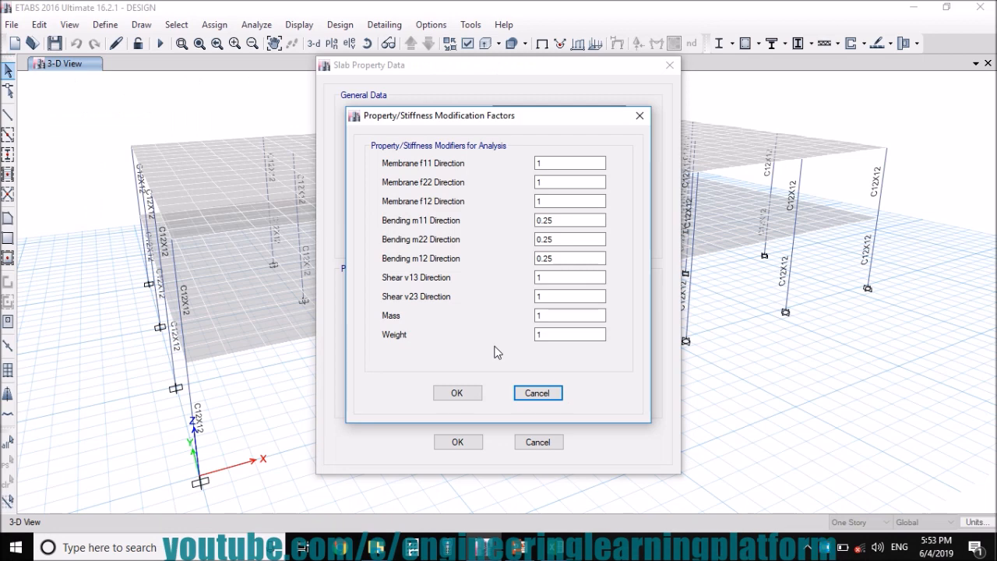
click(449, 396)
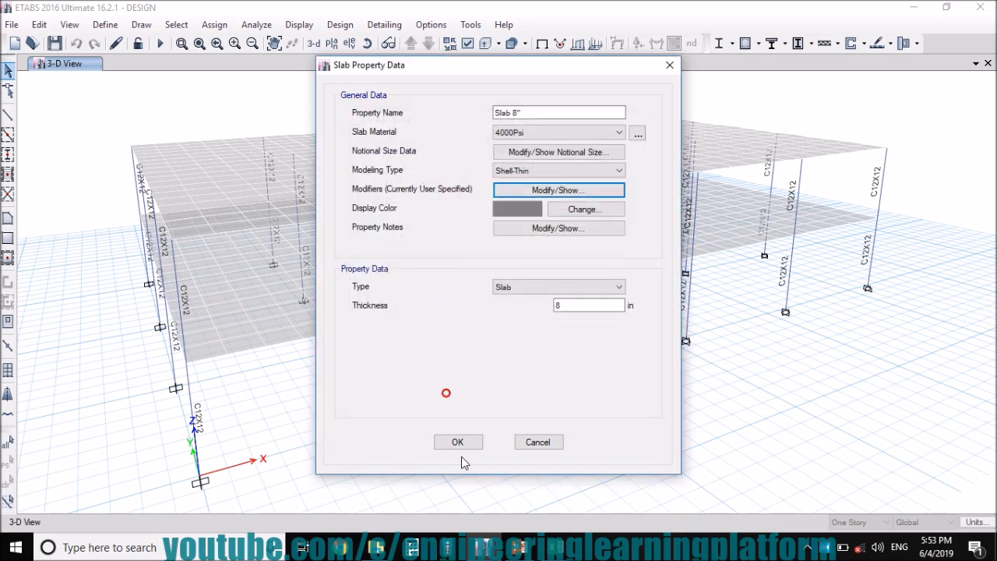
click(472, 447)
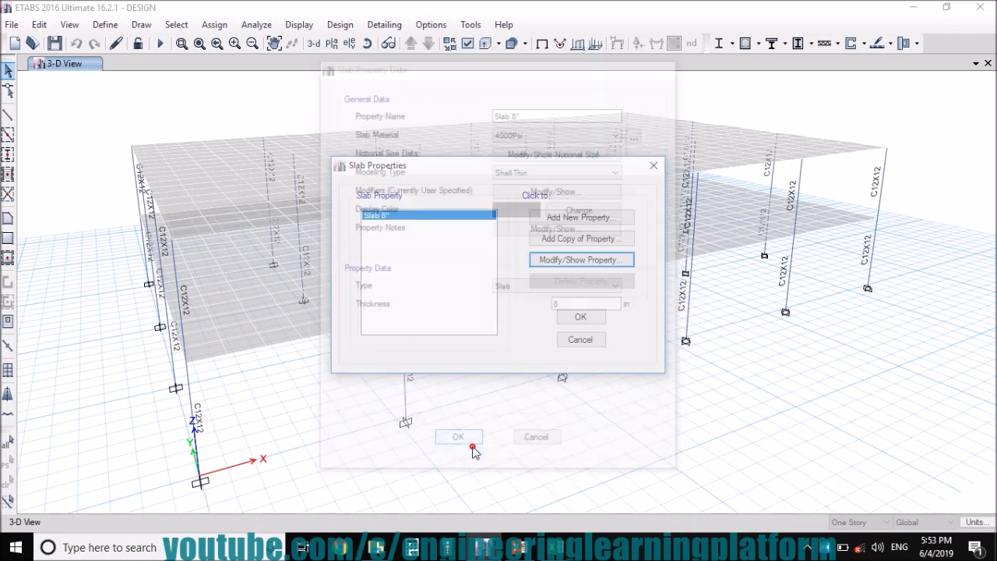
click(592, 317)
Inspect the mass source data of MsSrc1, including its load pattern multipliers
click(107, 25)
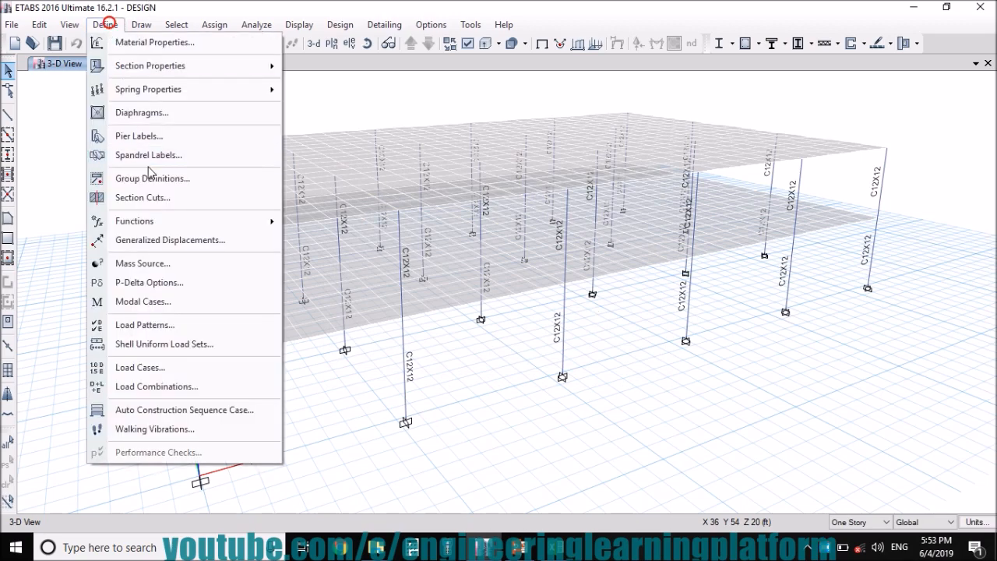
click(165, 265)
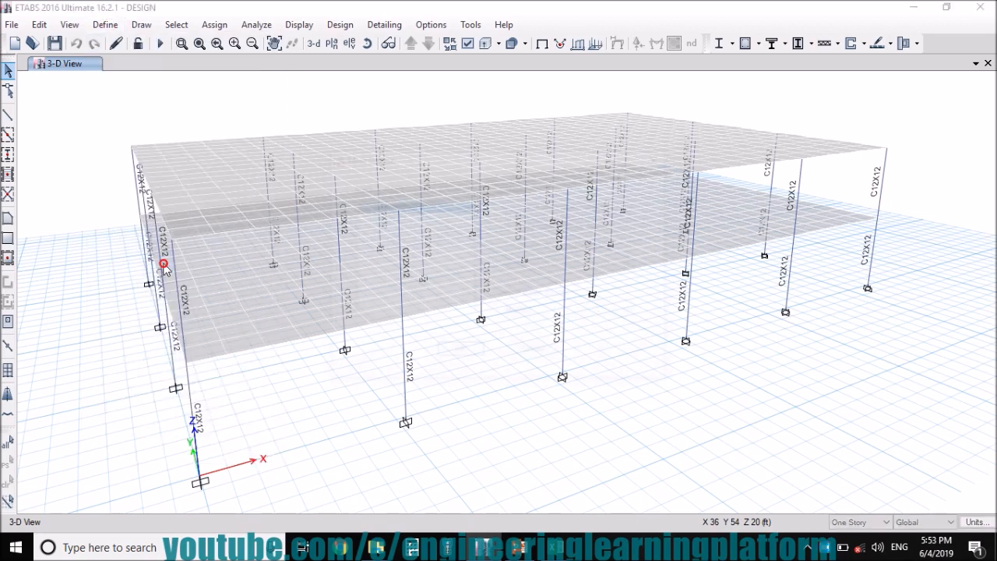
click(578, 246)
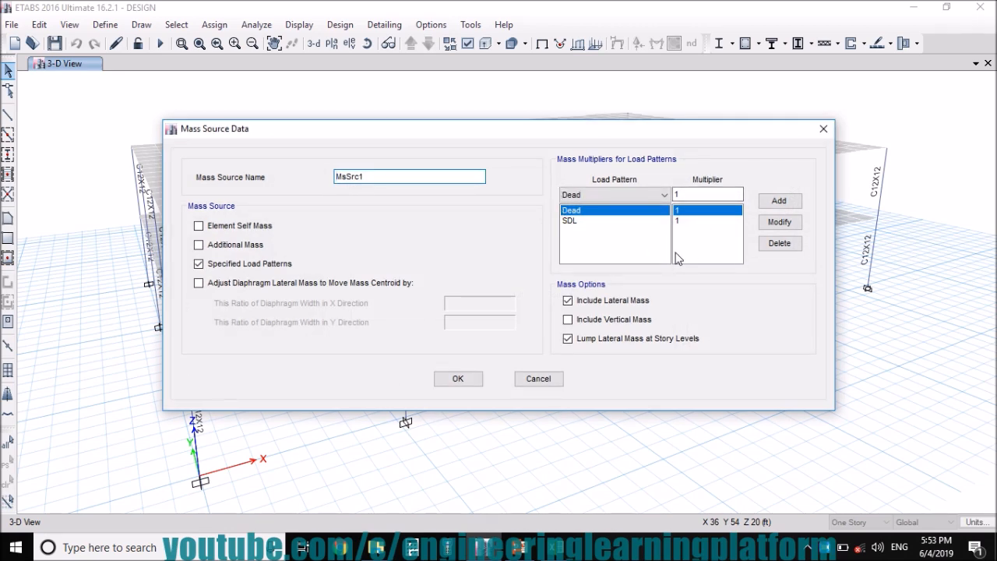
click(475, 379)
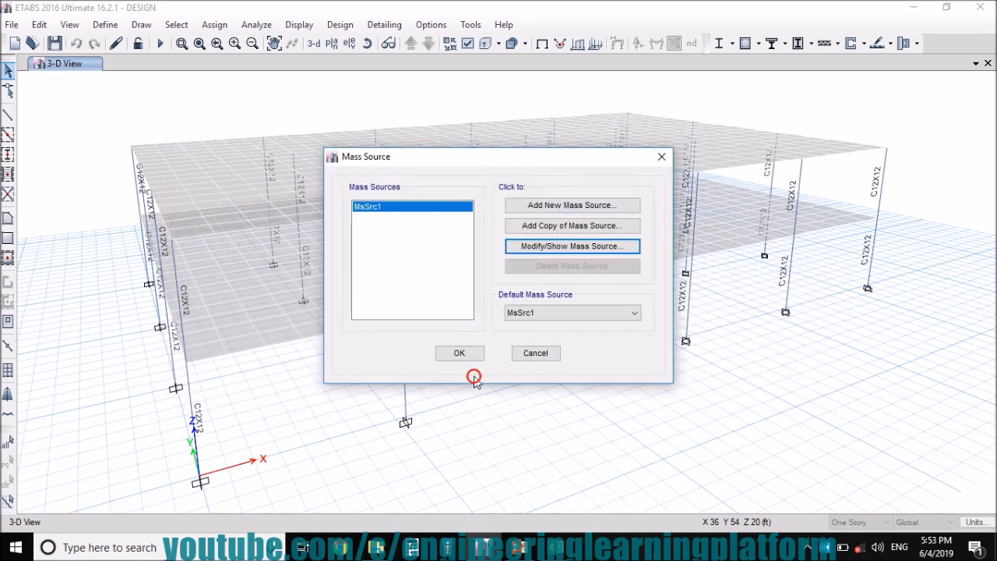
click(460, 353)
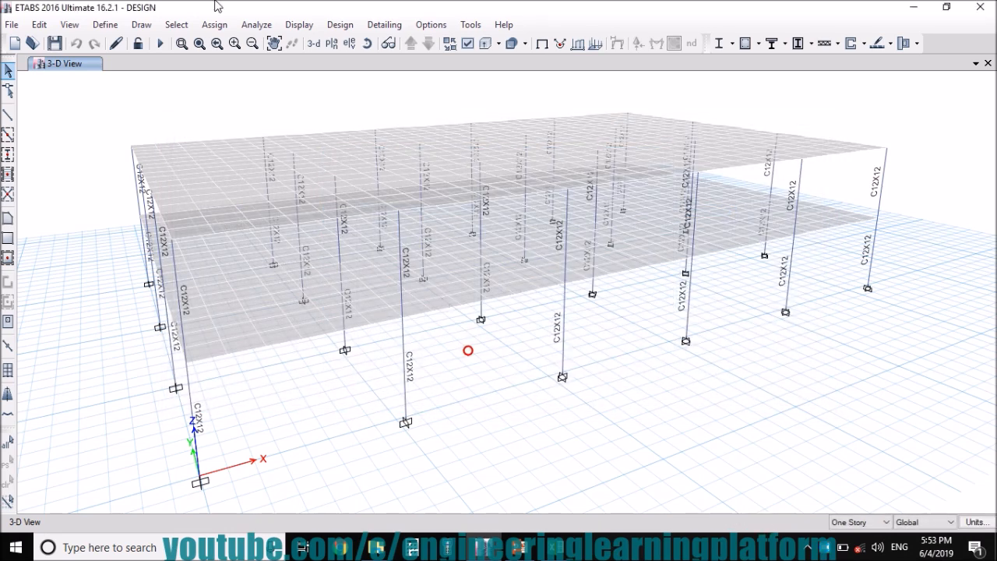
Review the Live, SDL, EX and EY load patterns and open the UBC 97 lateral load settings of EX
click(106, 25)
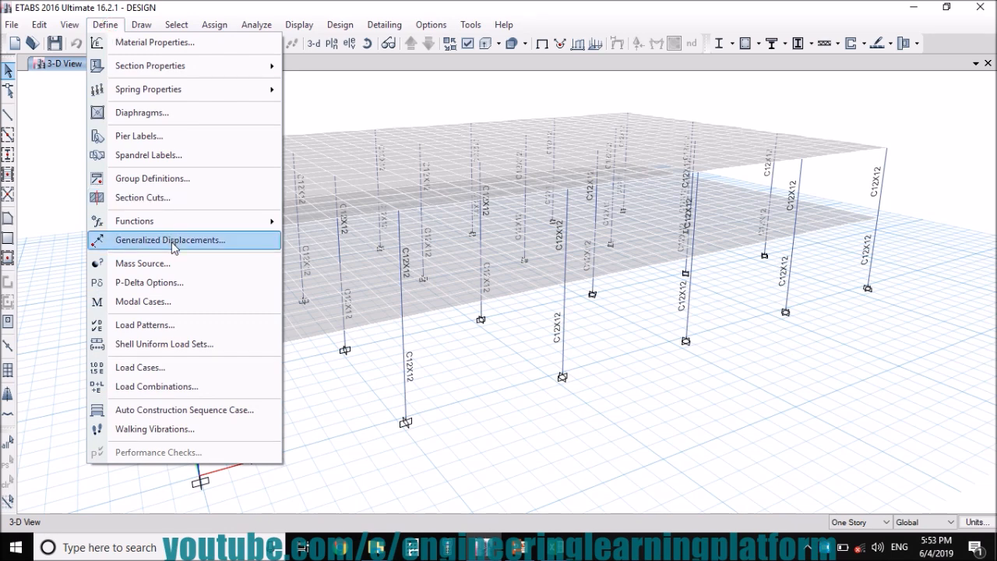
click(158, 331)
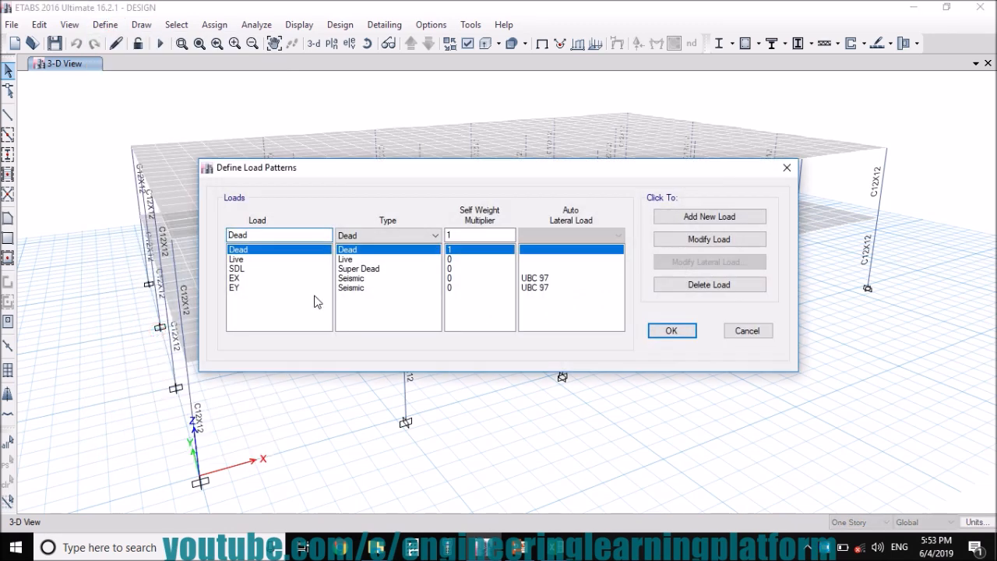
click(278, 259)
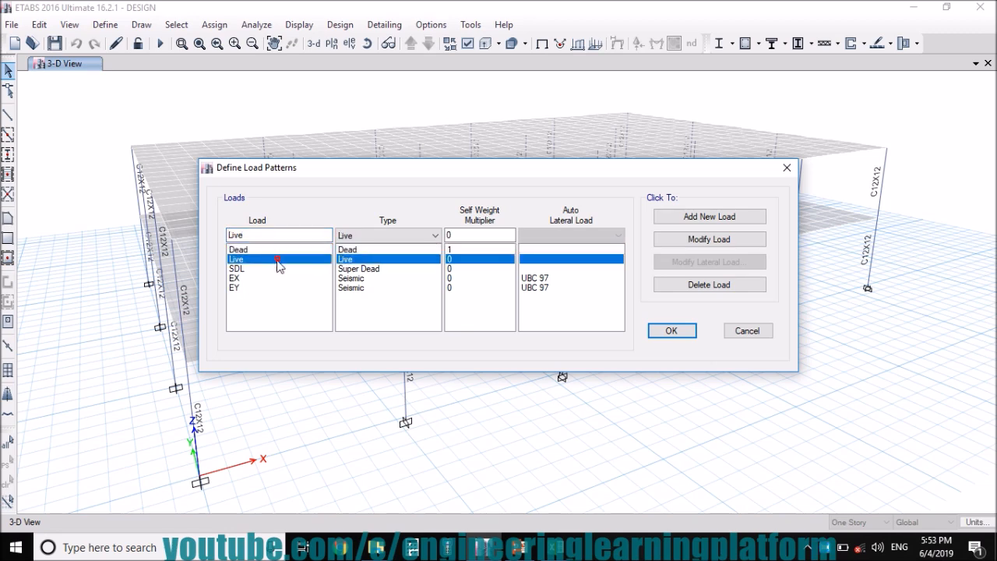
click(272, 269)
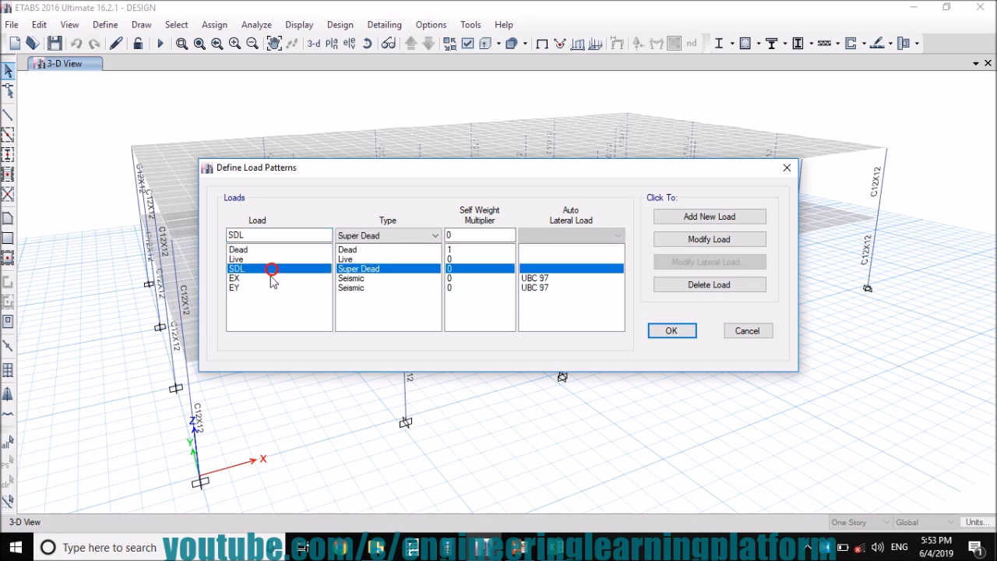
click(271, 279)
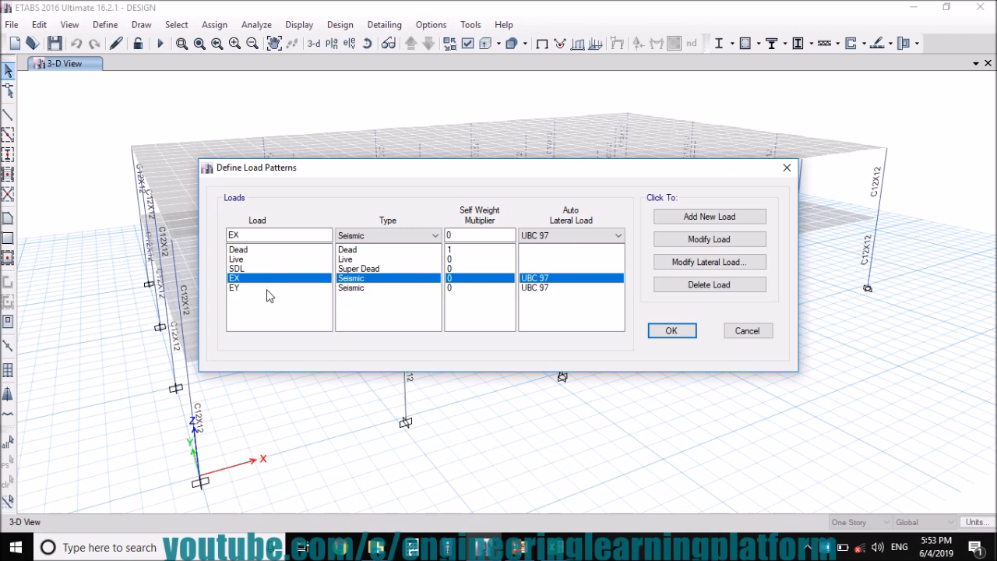
click(267, 289)
click(283, 278)
click(764, 269)
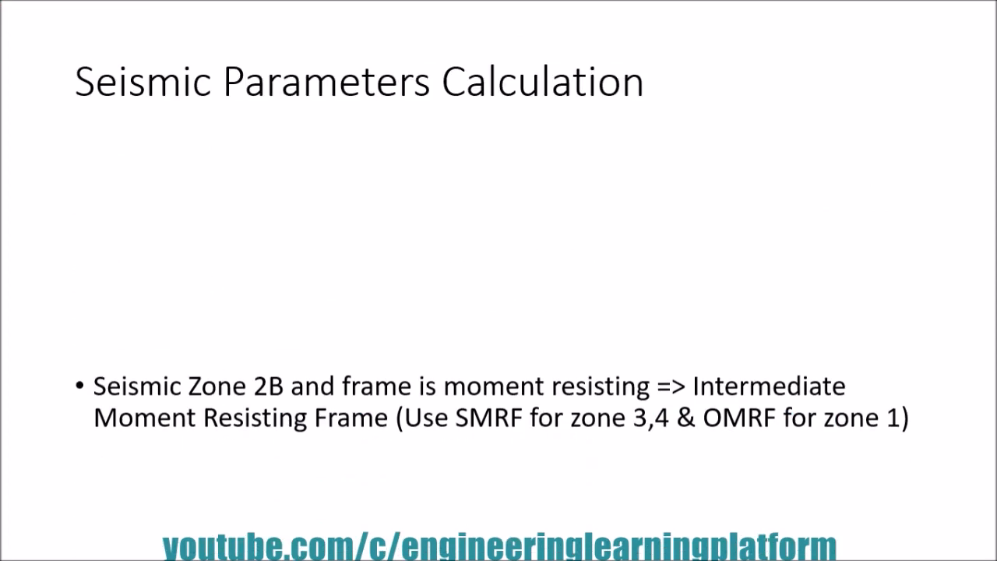
key(Right)
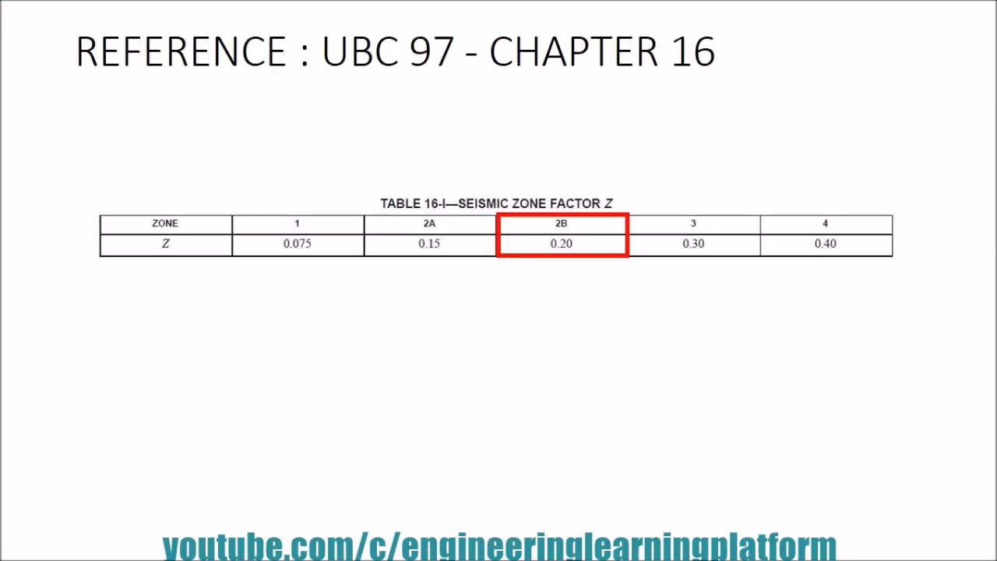
key(Right)
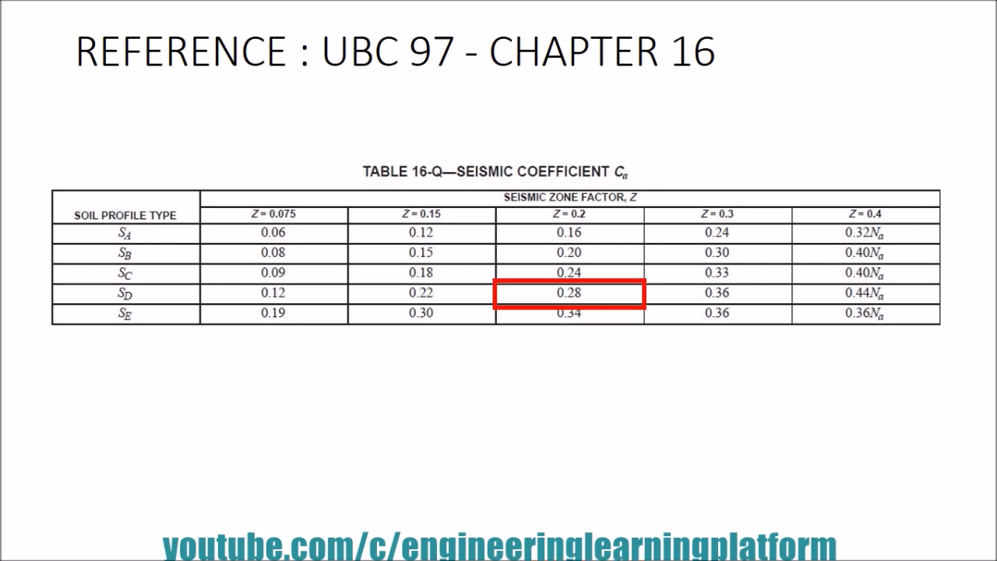
key(Right)
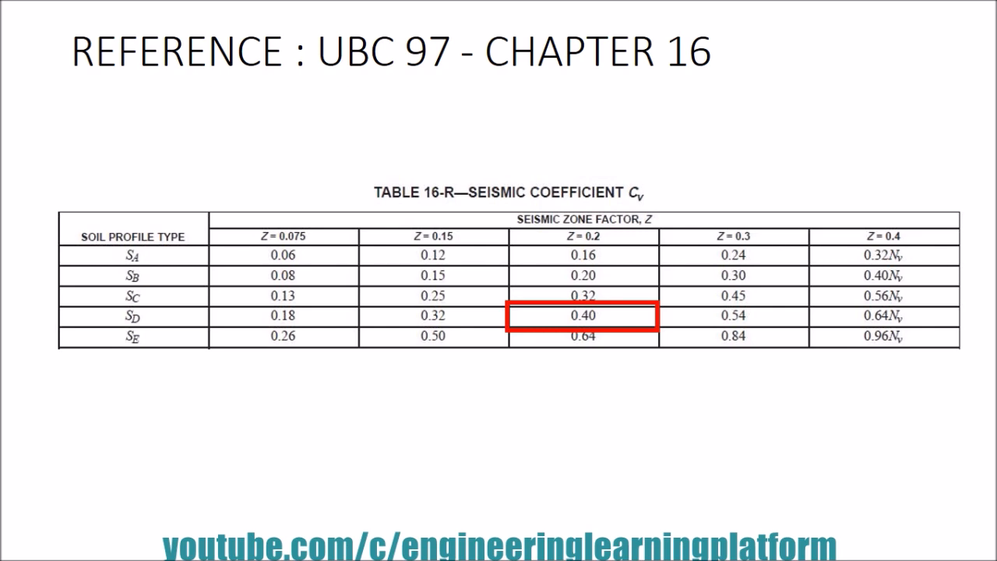
key(Right)
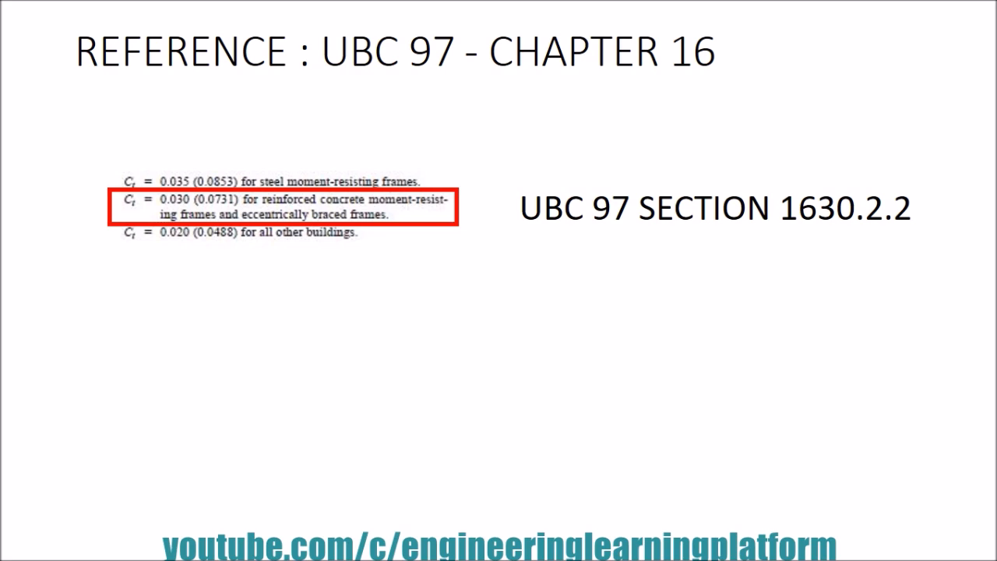
key(Right)
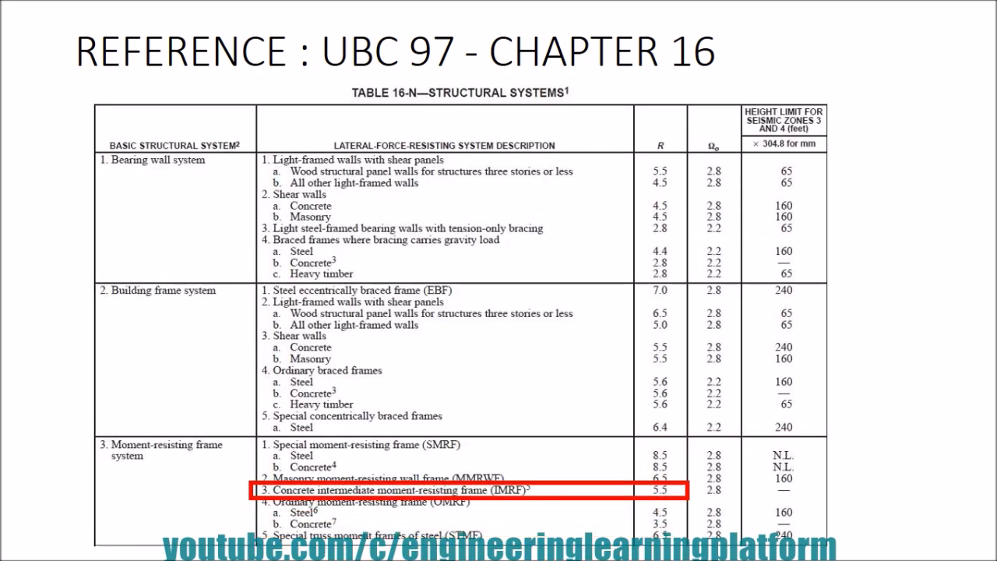
key(Right)
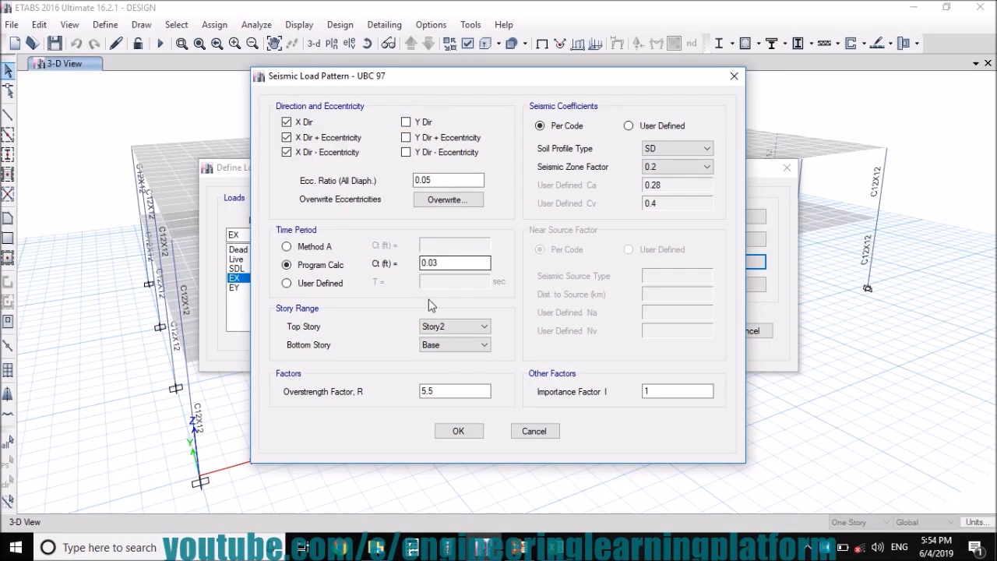
Inspect the UBC 97 lateral load settings of the EY load pattern and close the load pattern definitions
click(458, 431)
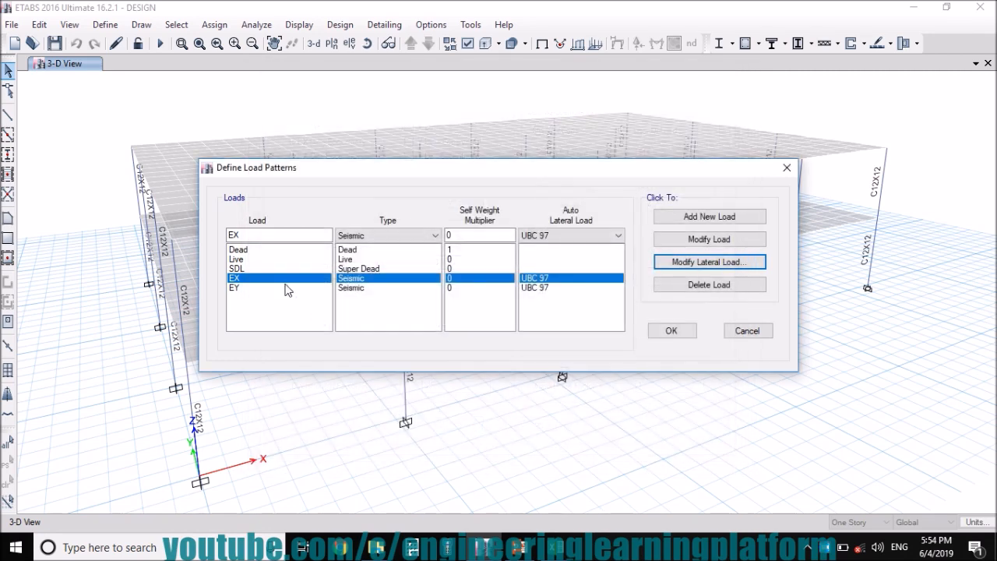
click(283, 288)
click(685, 265)
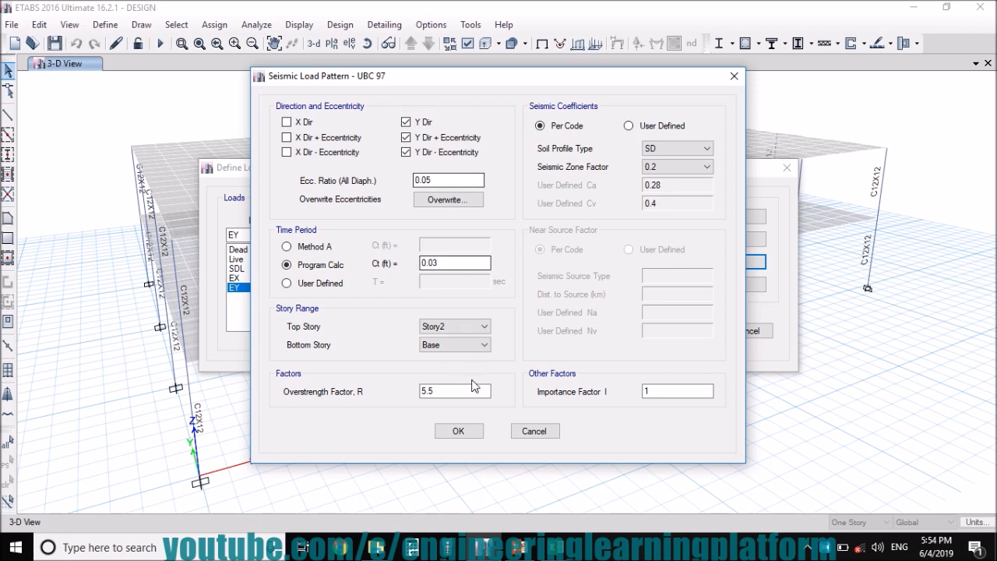
click(459, 431)
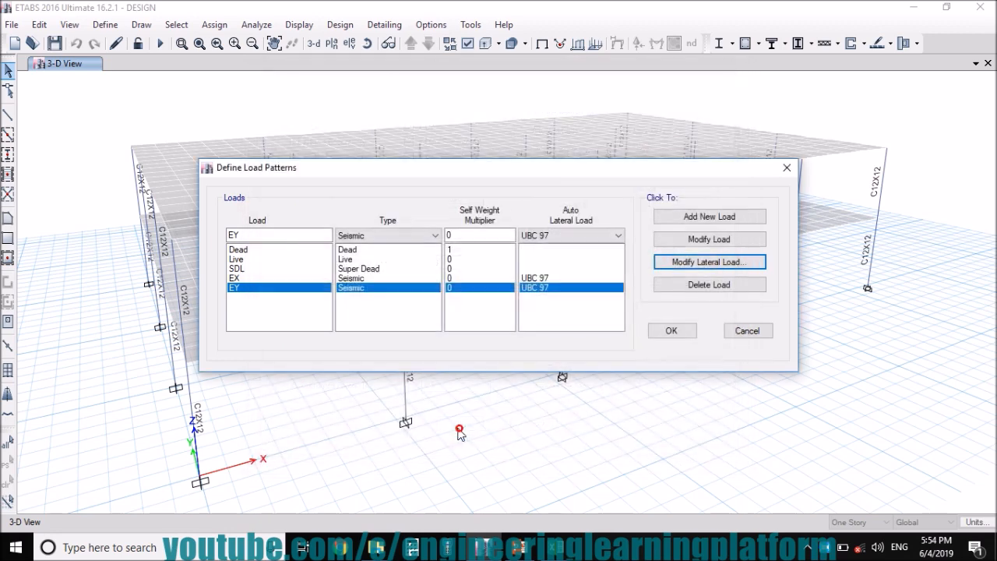
click(663, 335)
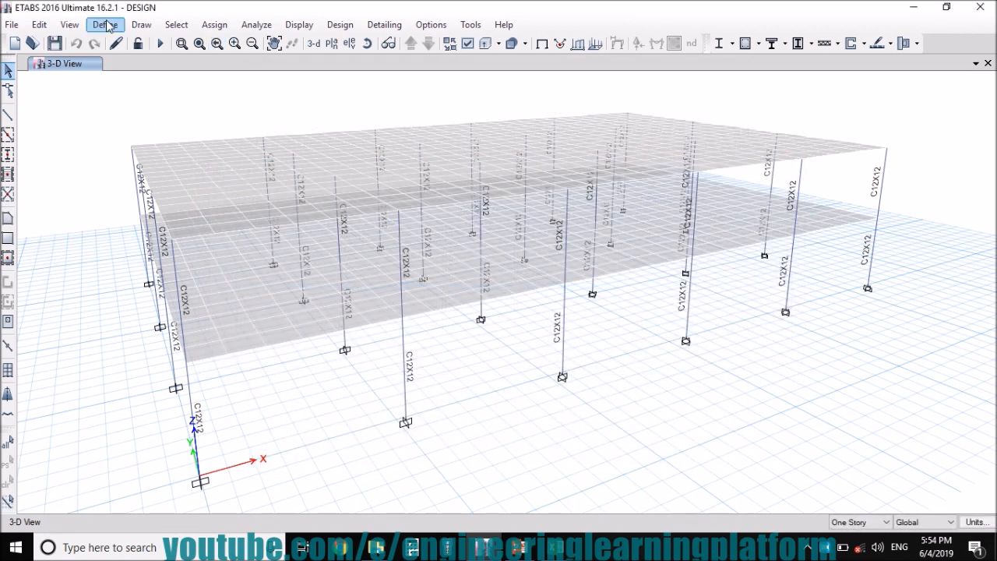
Review the list of defined load combinations
click(105, 24)
click(158, 388)
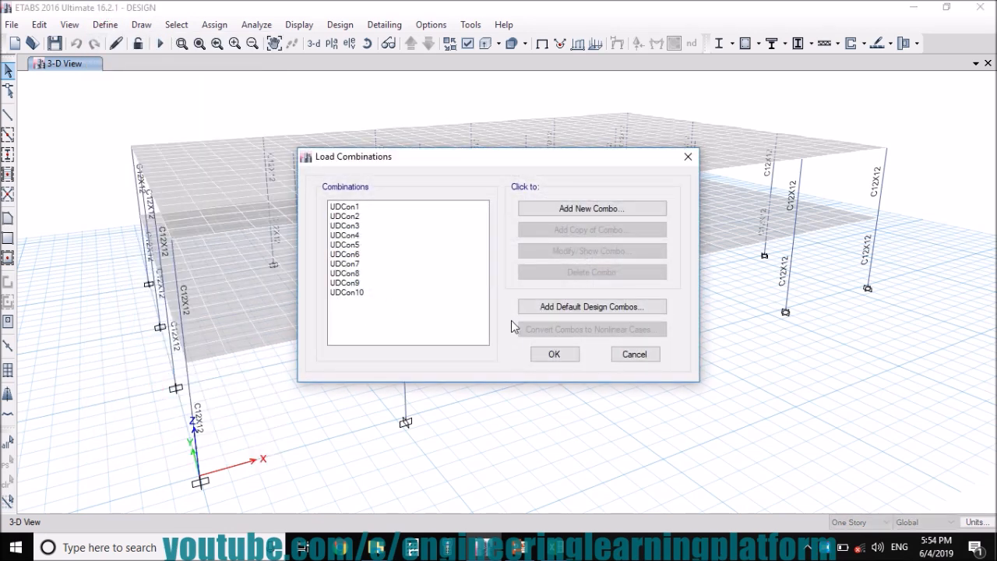
click(558, 352)
Add a linear static load case named DEAD TOTAL with the SDL and Dead load patterns, each with scale factor 1
click(105, 24)
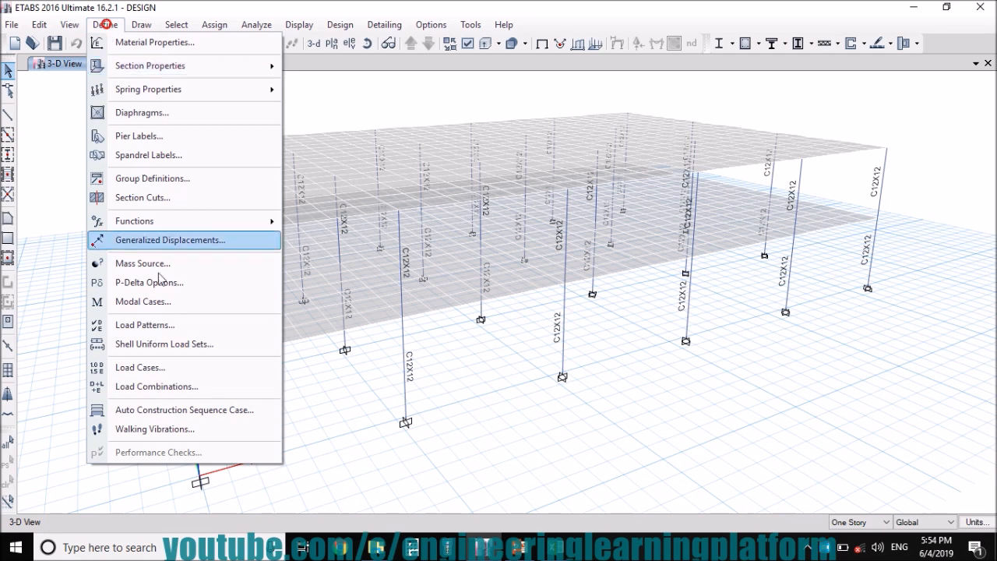
click(158, 367)
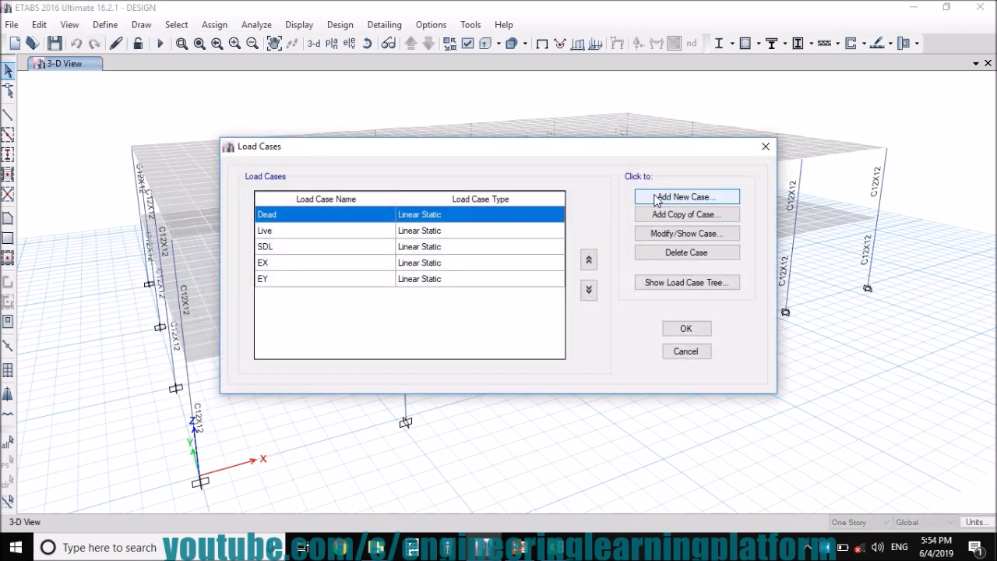
click(655, 198)
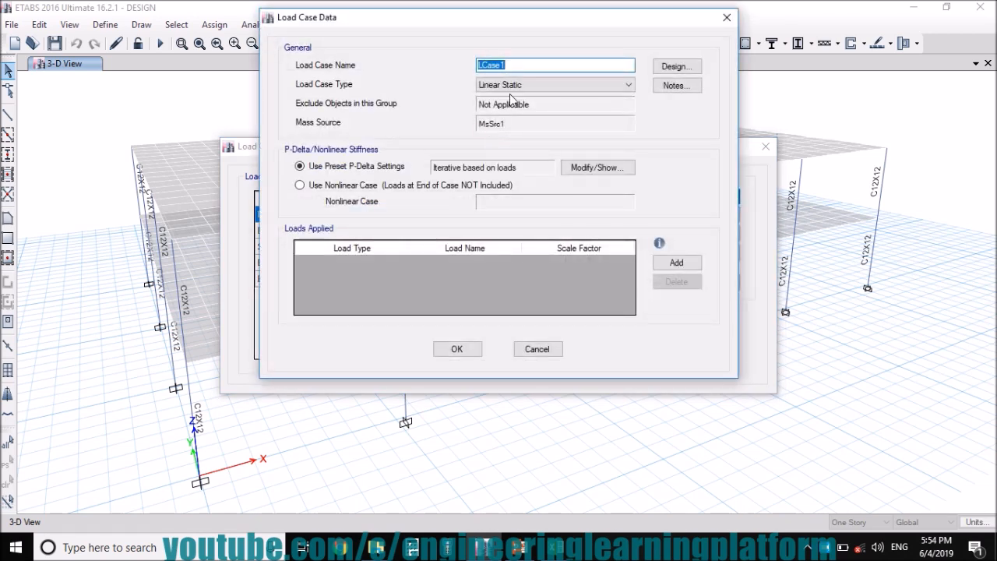
text(SE)
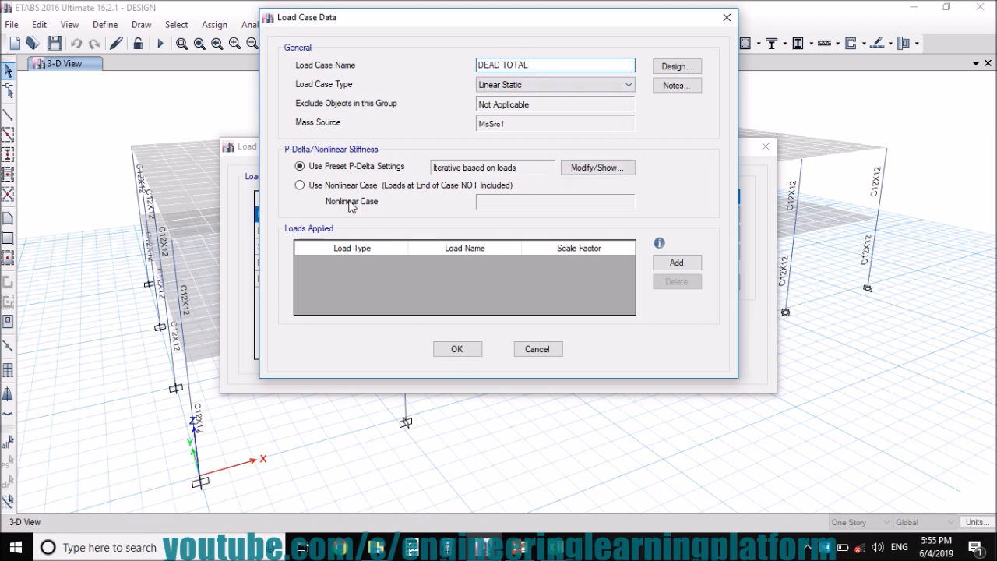
click(676, 263)
click(676, 263)
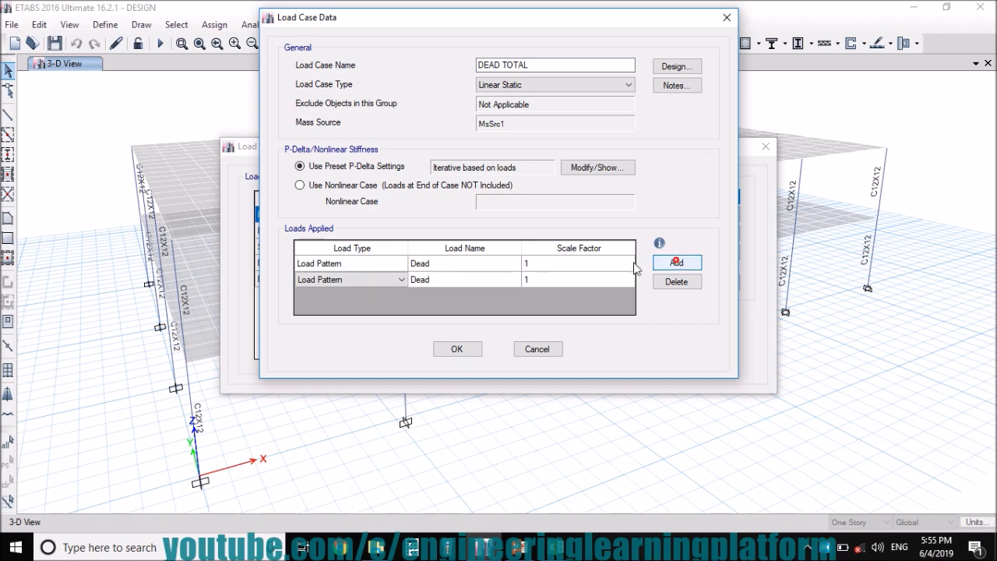
click(433, 267)
click(434, 265)
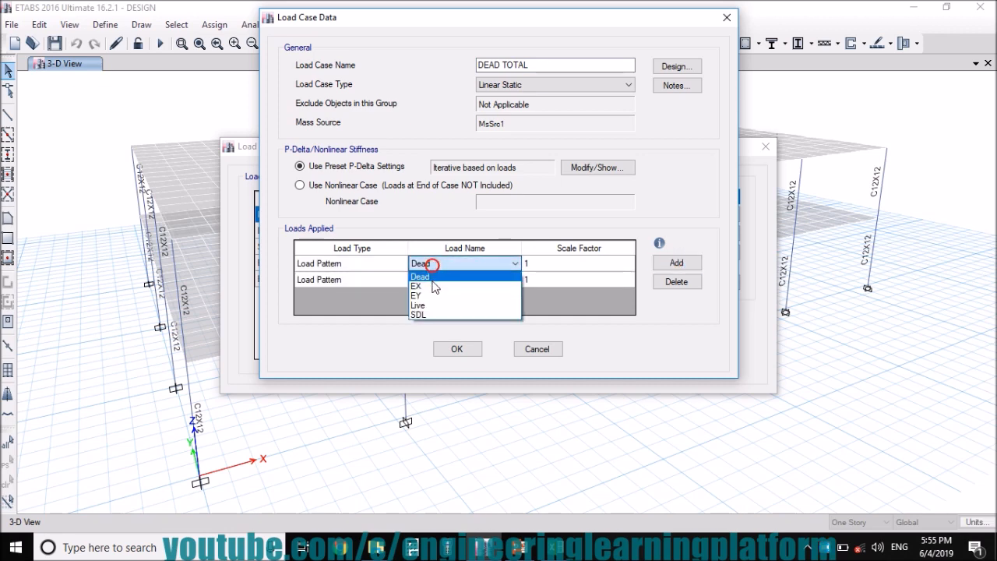
click(425, 314)
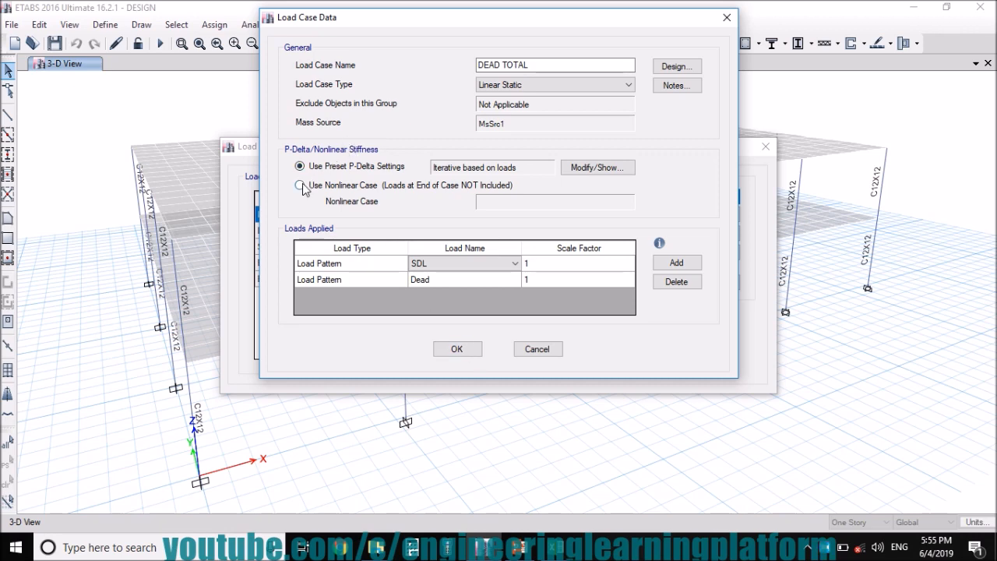
click(469, 348)
Add a linear static load case named LIVE TOTAL with the Live load pattern at scale factor 1, and accept the load cases
click(720, 198)
text(LIVE)
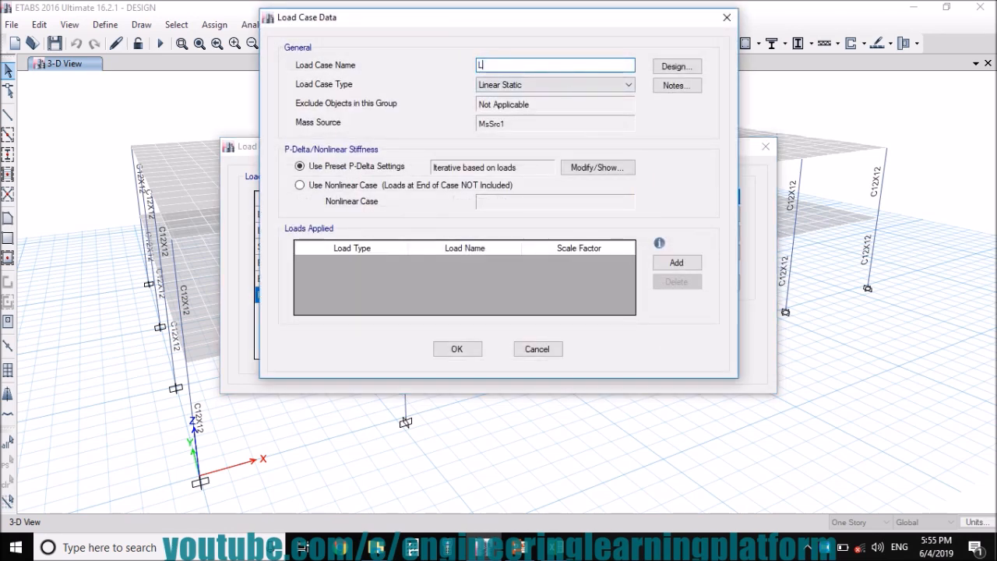
text( TOTAL)
click(675, 262)
click(447, 265)
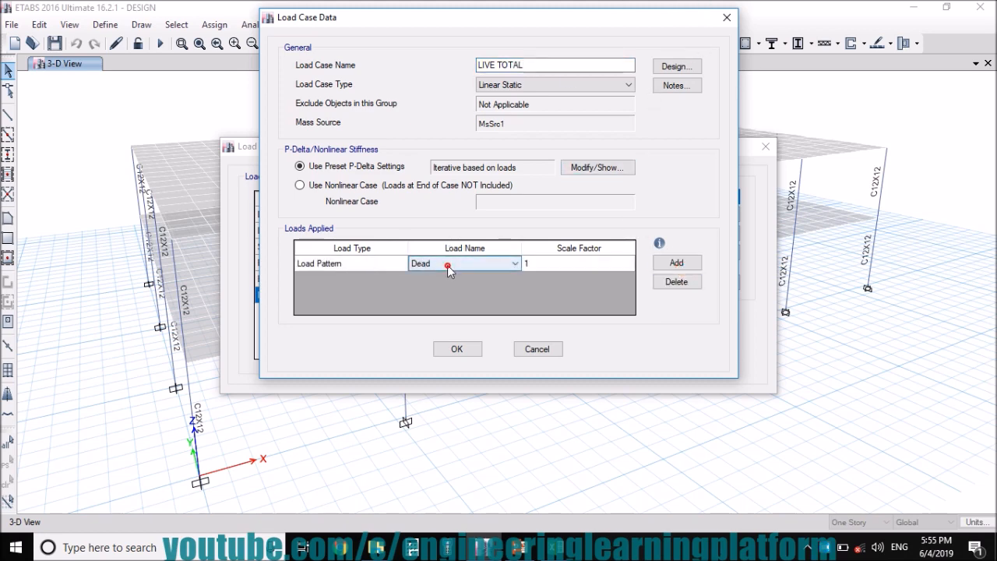
click(447, 265)
click(427, 305)
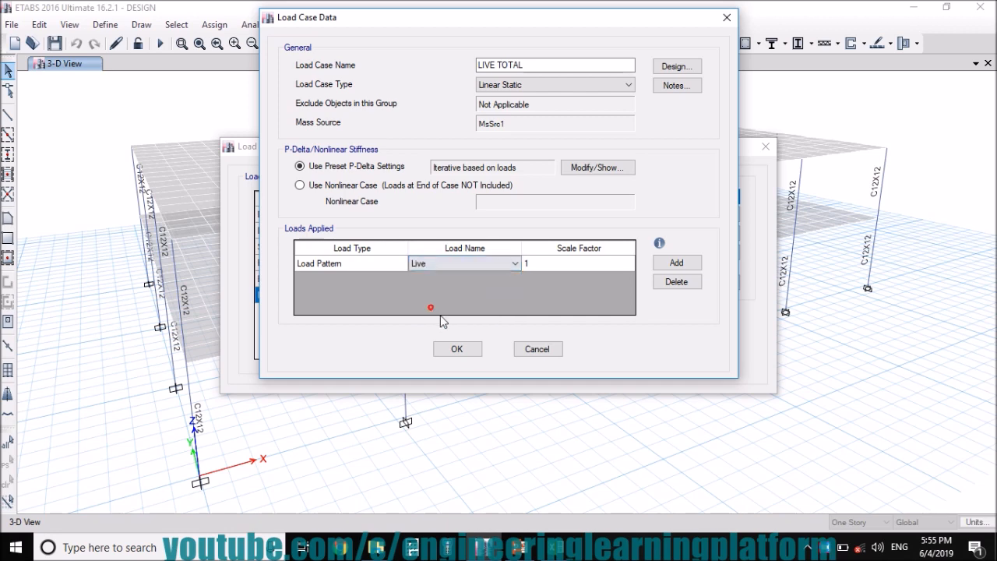
click(470, 349)
click(682, 331)
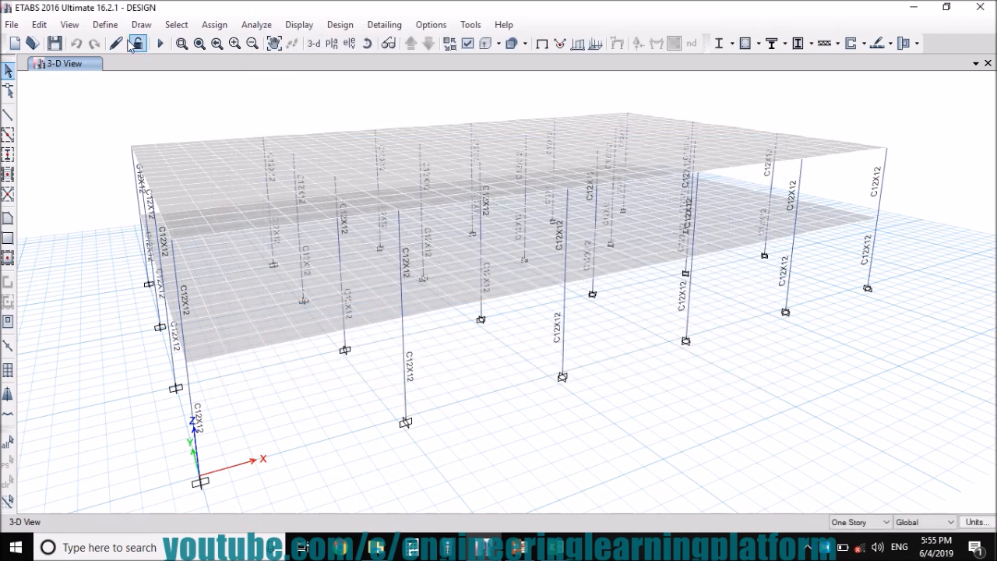
Select the whole model and assign diaphragm D1 to its shells
key(ctrl+a)
click(215, 25)
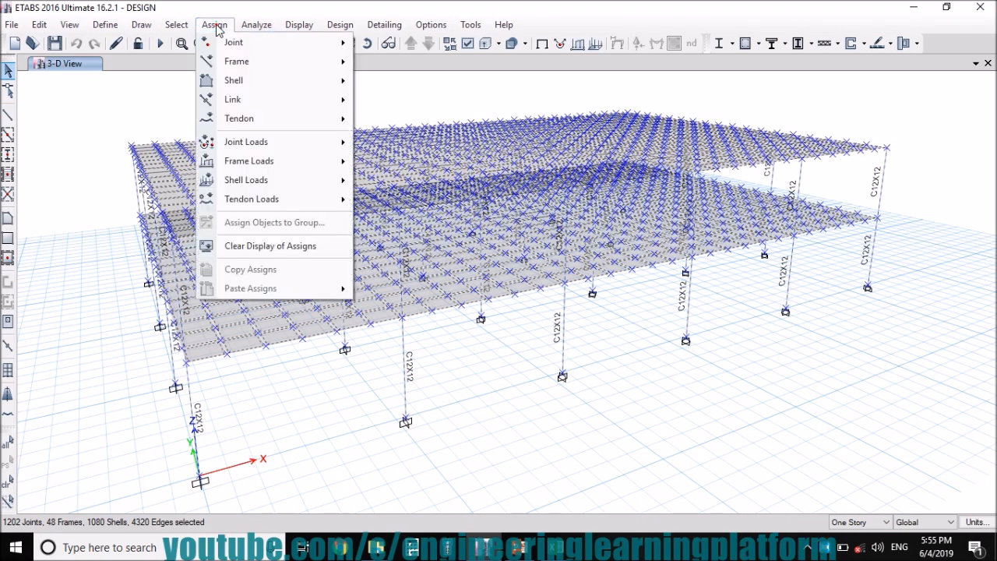
mouse_move(236, 68)
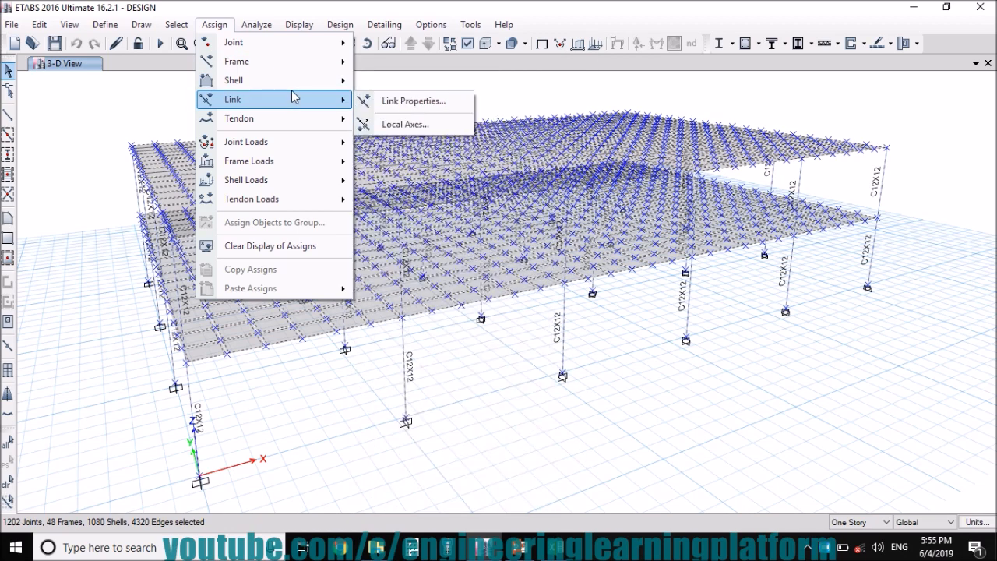
mouse_move(297, 87)
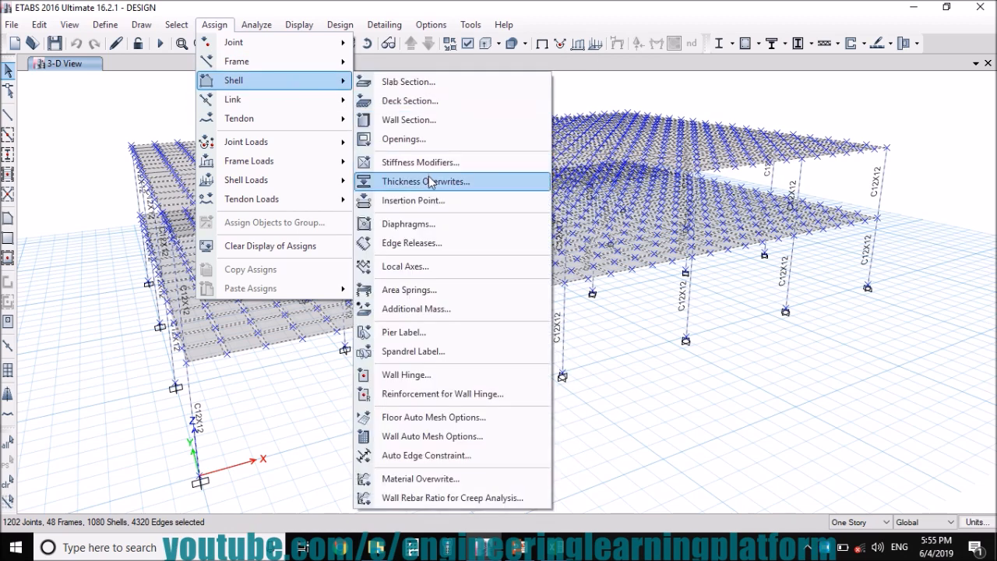
click(427, 224)
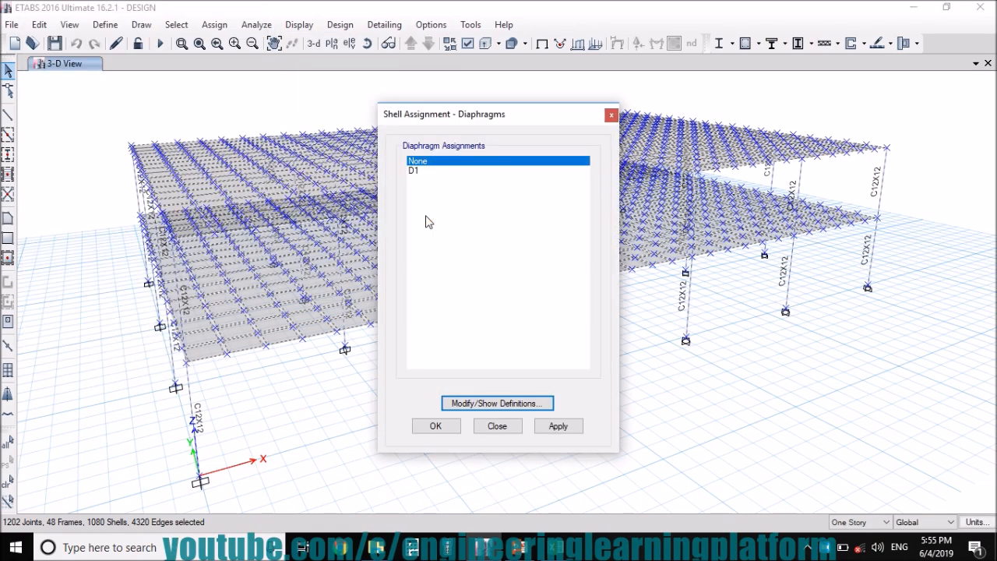
click(437, 172)
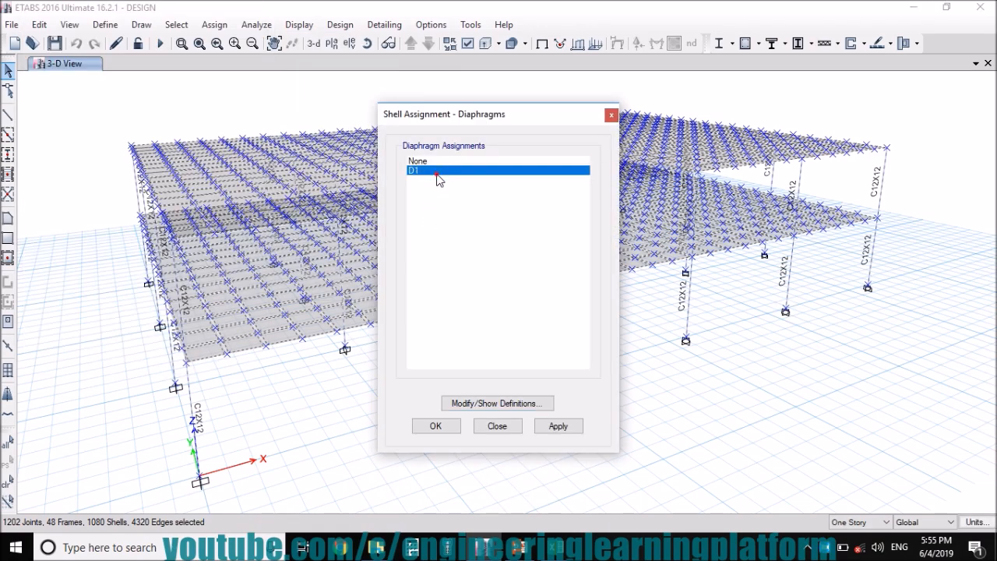
click(564, 427)
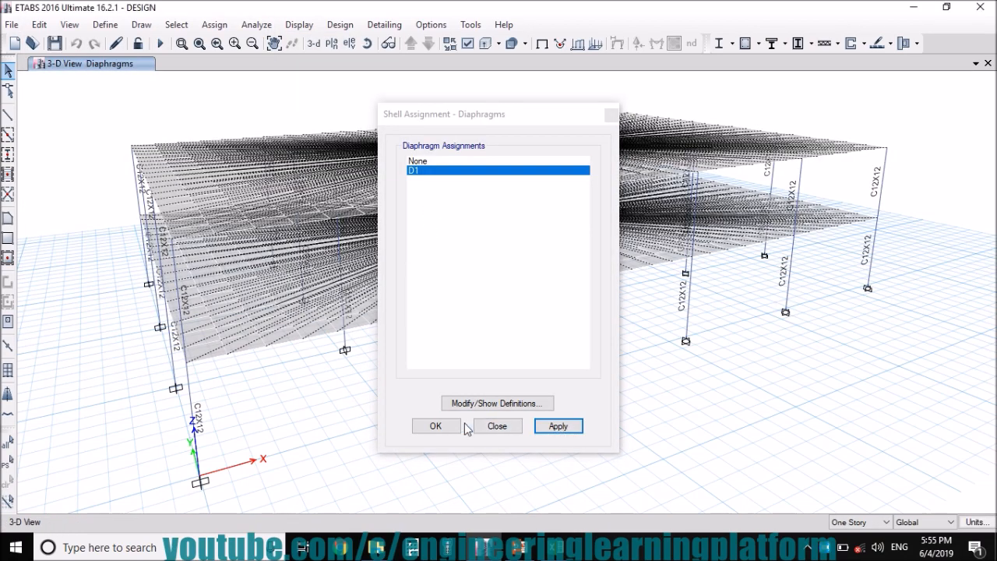
click(431, 426)
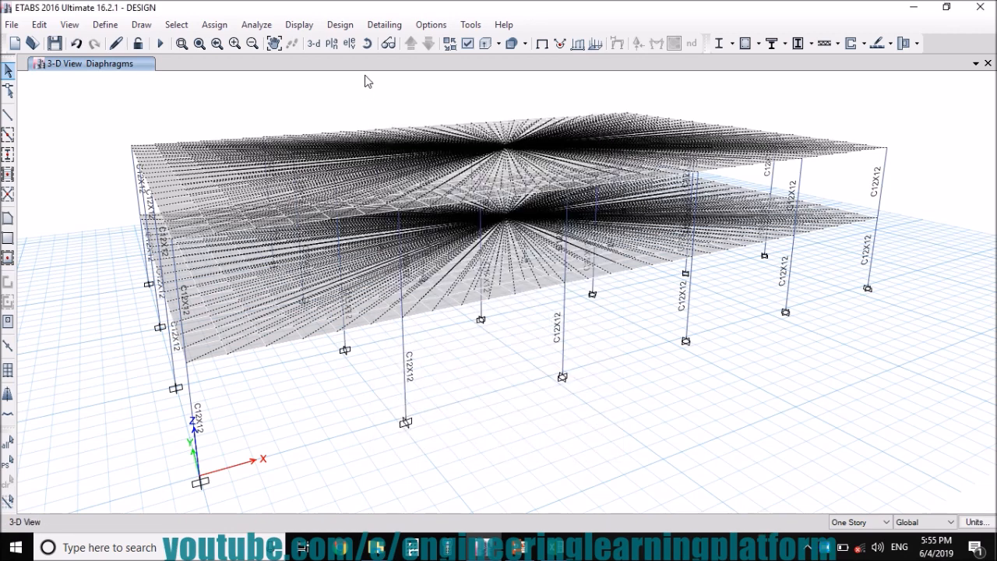
Check the assigned diaphragms from different angles and run the analysis
click(368, 45)
drag(645, 418, 605, 398)
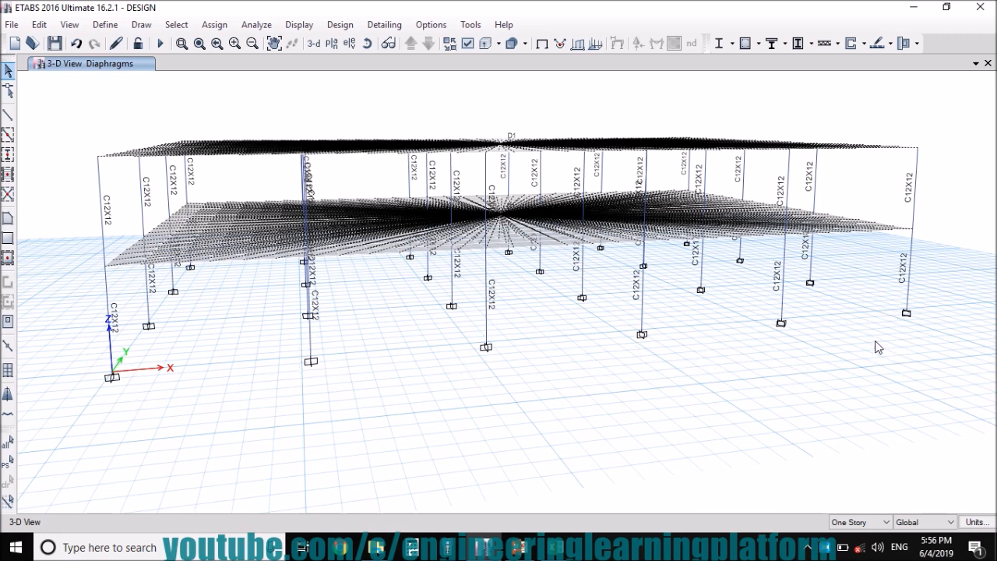
click(367, 43)
mouse_move(59, 157)
mouse_down()
mouse_move(112, 186)
mouse_move(60, 194)
mouse_move(7, 179)
mouse_up()
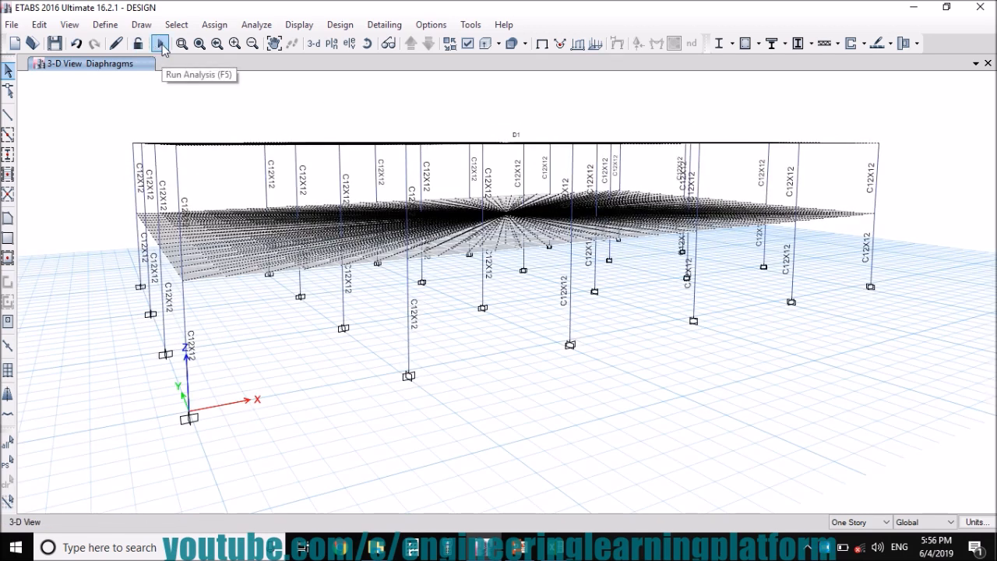
click(161, 45)
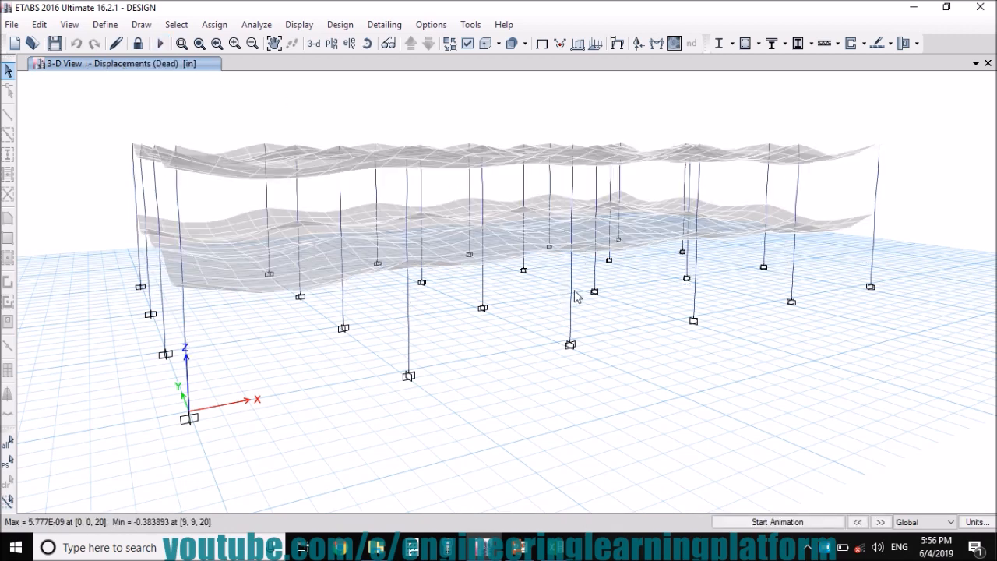
Return the 3D view to the undeformed shape and check the general view options without changing them
click(540, 43)
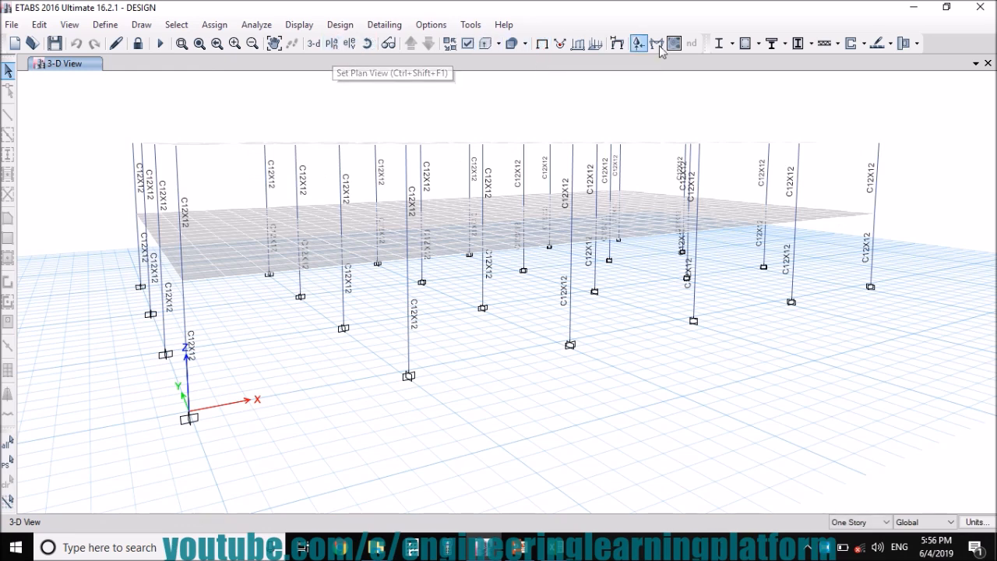
click(485, 42)
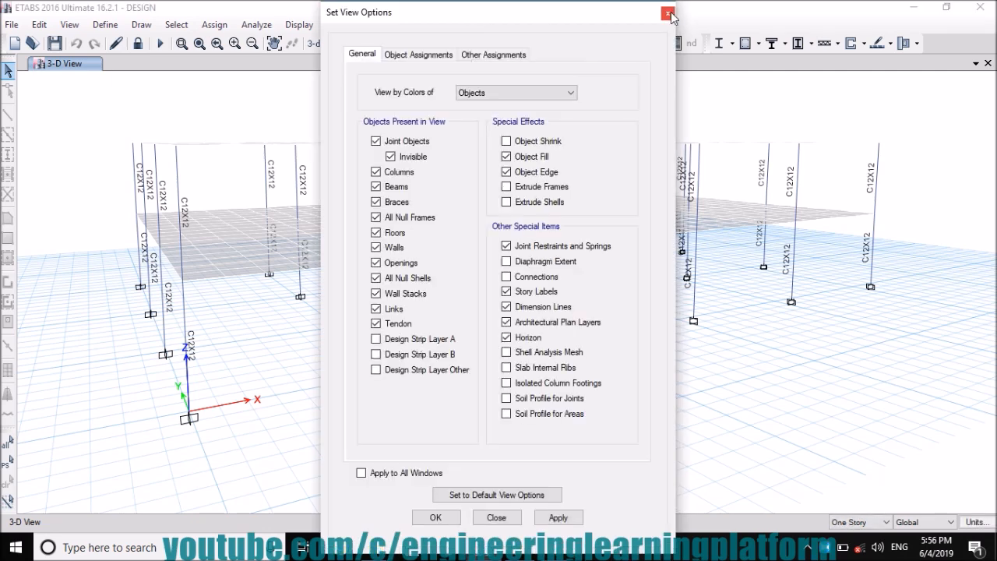
click(668, 14)
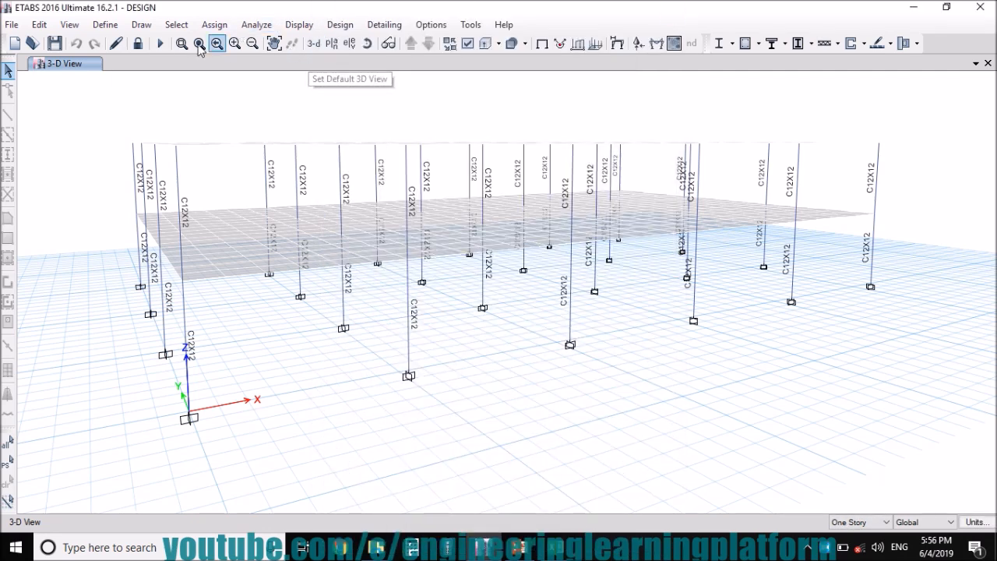
Examine the building in the 3D rendered view from another angle and close it
click(69, 24)
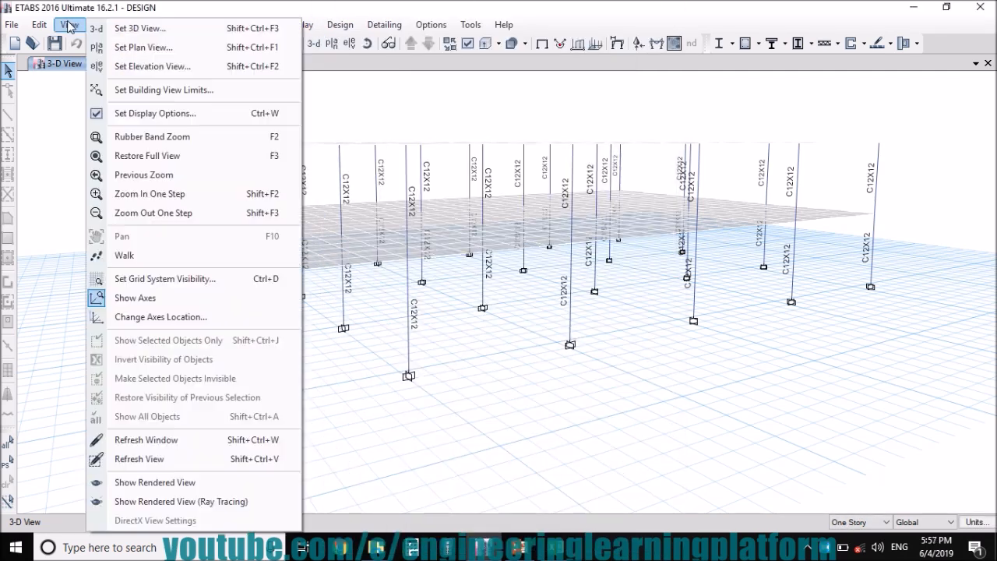
click(154, 484)
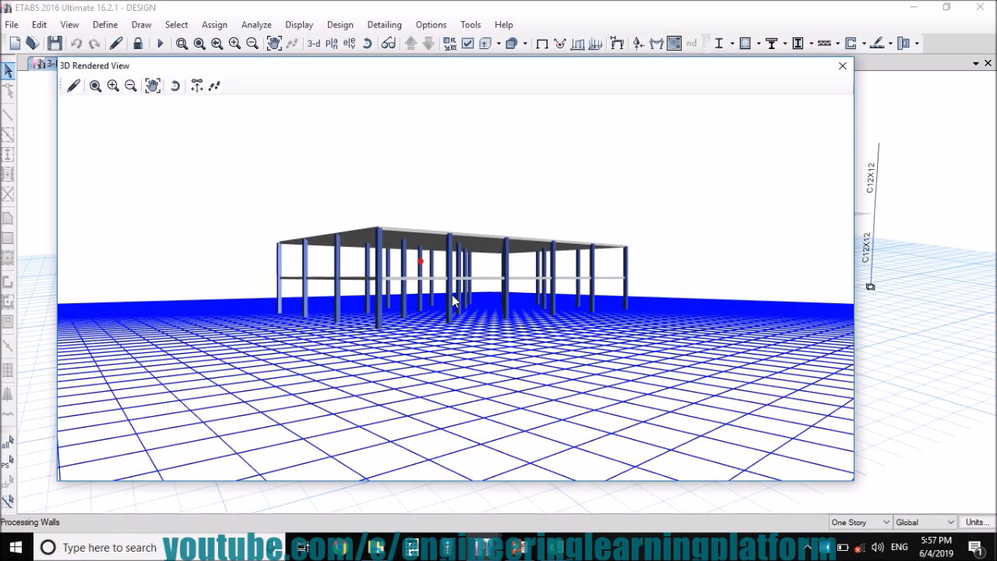
drag(480, 328, 383, 226)
click(838, 65)
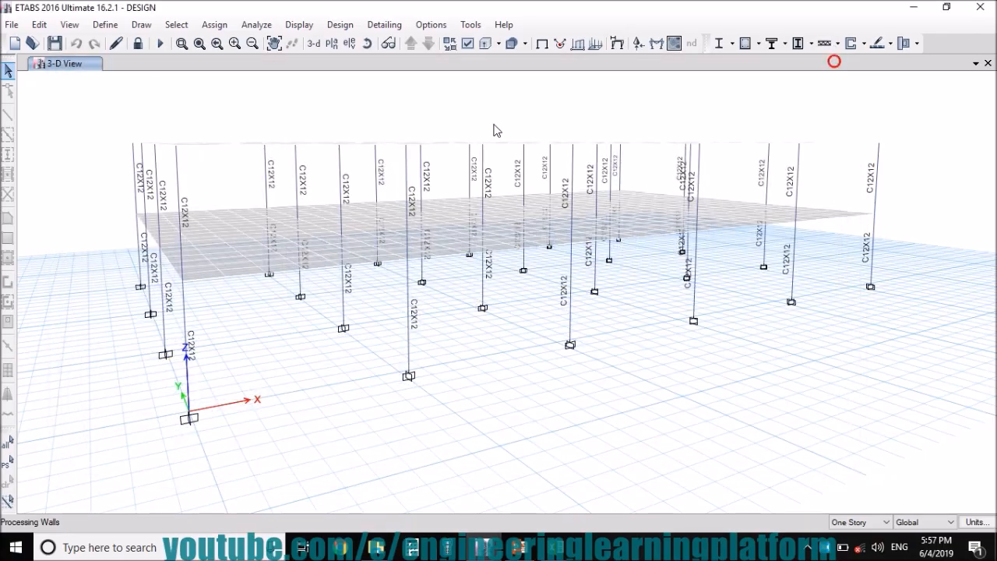
Display the Story1 plan view and move down to the Base level
click(336, 43)
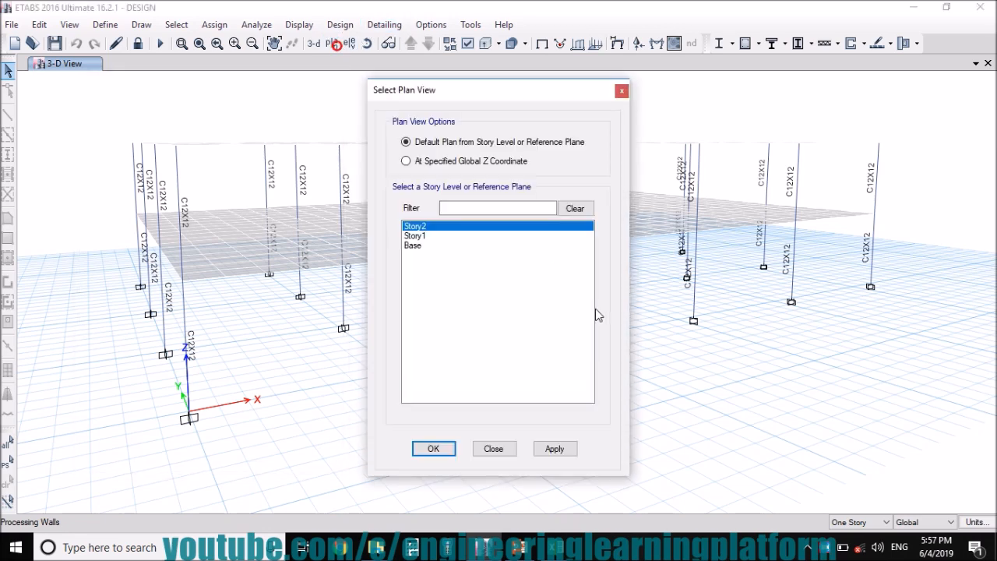
click(479, 236)
click(566, 447)
click(436, 449)
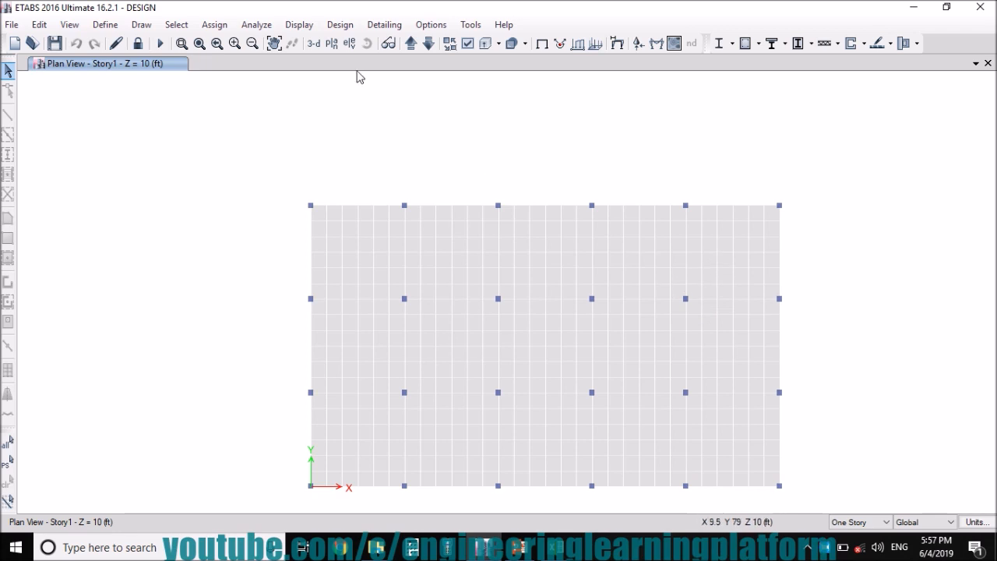
click(429, 43)
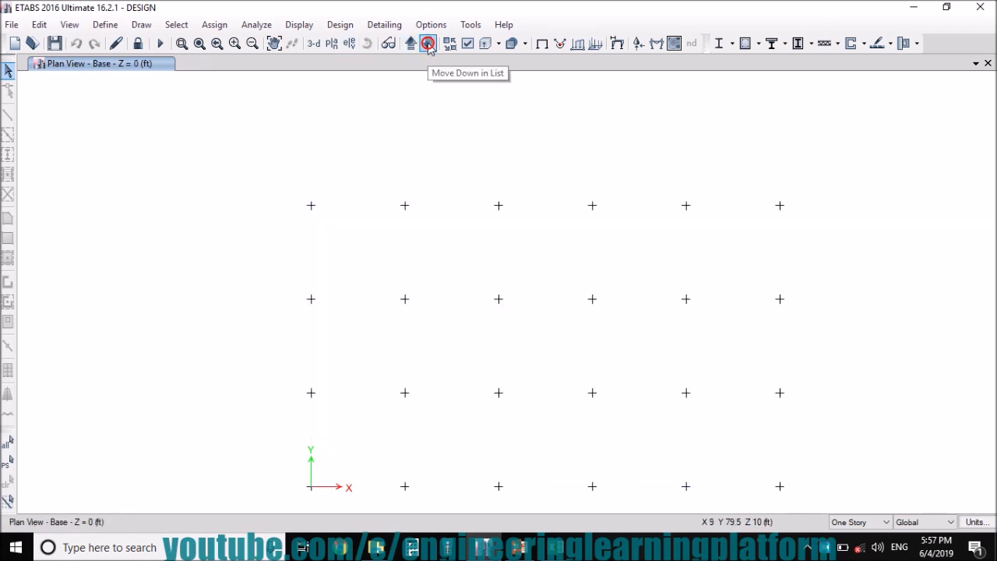
Turn off the display of columns in the Base plan's view options and return to the default 3D view
click(468, 44)
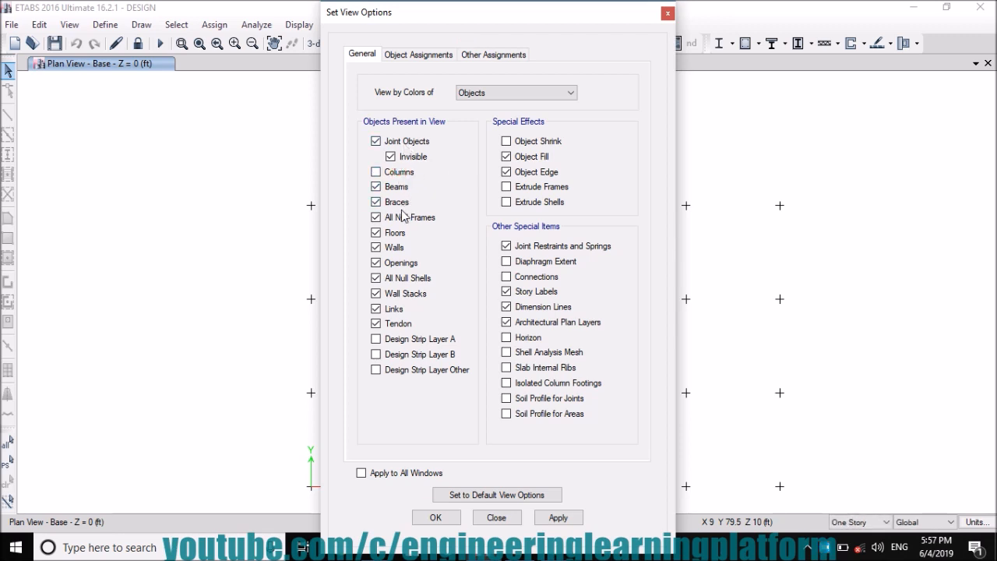
click(564, 518)
click(443, 517)
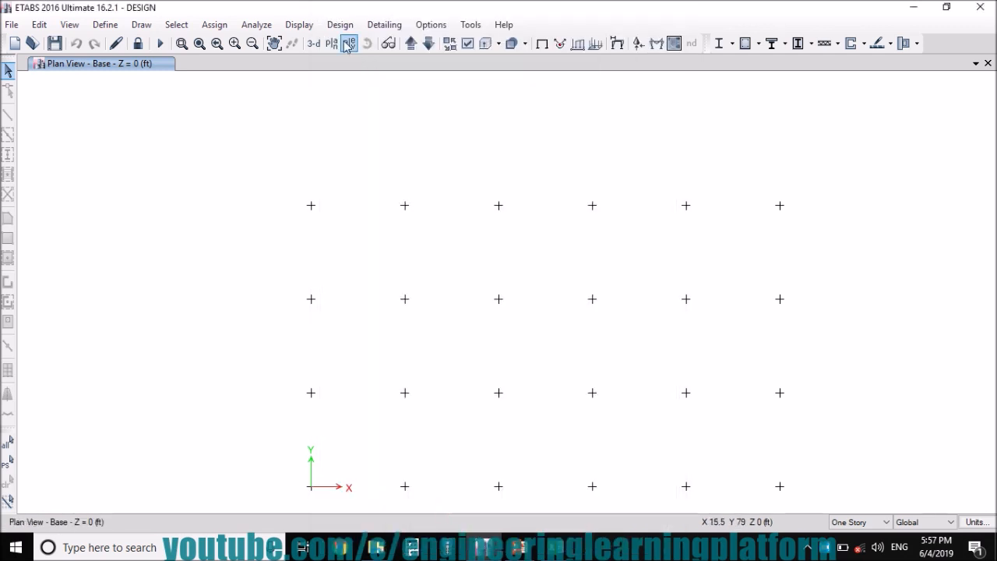
click(316, 43)
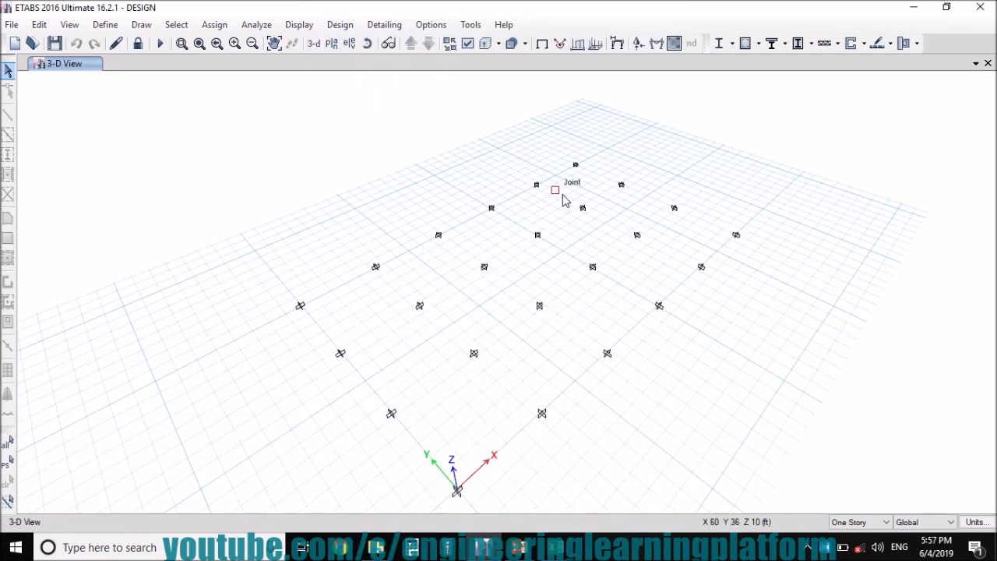
Display the plan view of the Base level
click(332, 44)
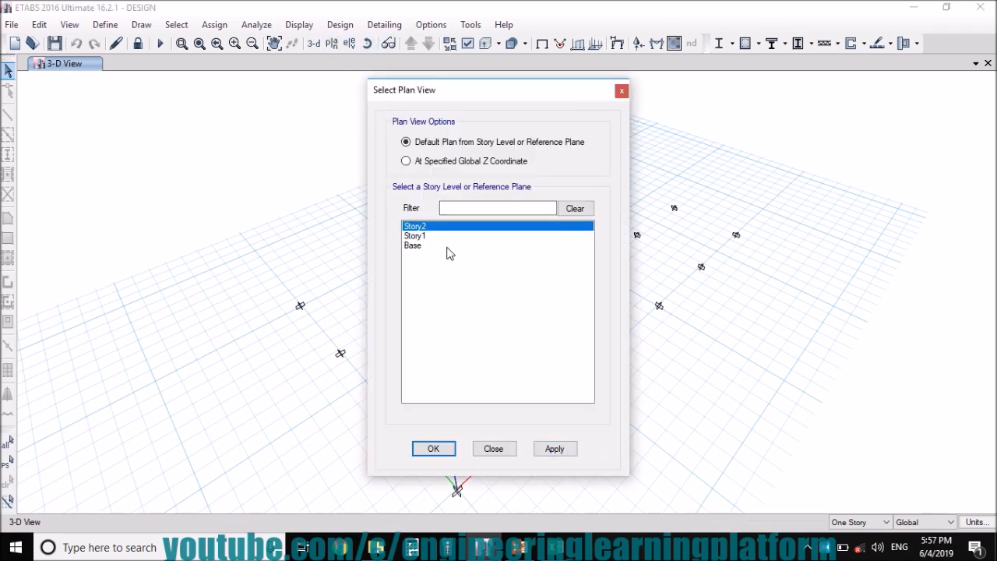
click(445, 246)
click(566, 450)
click(441, 449)
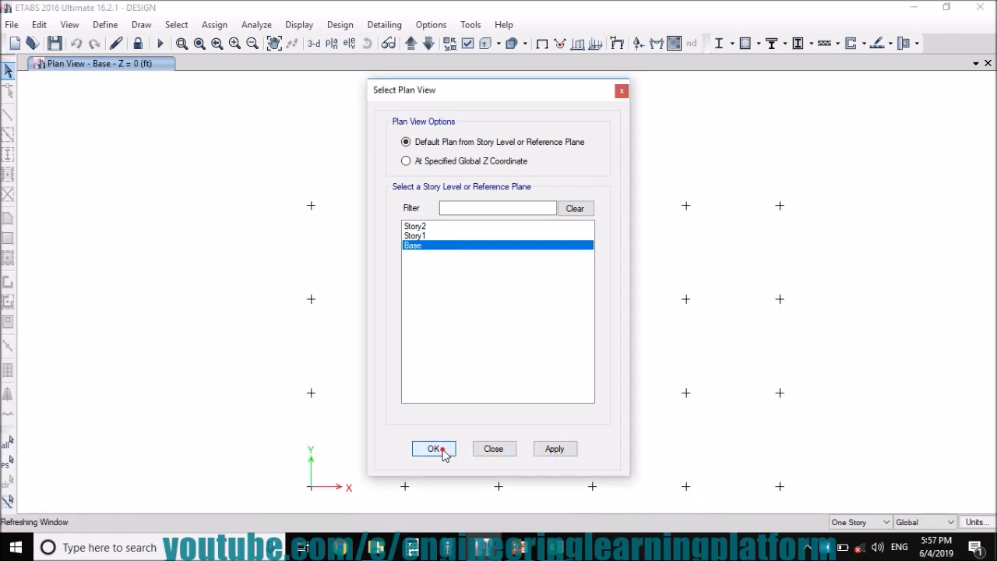
Select all joints along the outer perimeter of the Base plan, hide them, and return to the default 3D view
mouse_move(833, 248)
mouse_down()
mouse_move(569, 187)
mouse_move(276, 172)
mouse_up()
drag(338, 500, 271, 227)
drag(810, 505, 351, 448)
drag(812, 446, 739, 223)
right_click(688, 140)
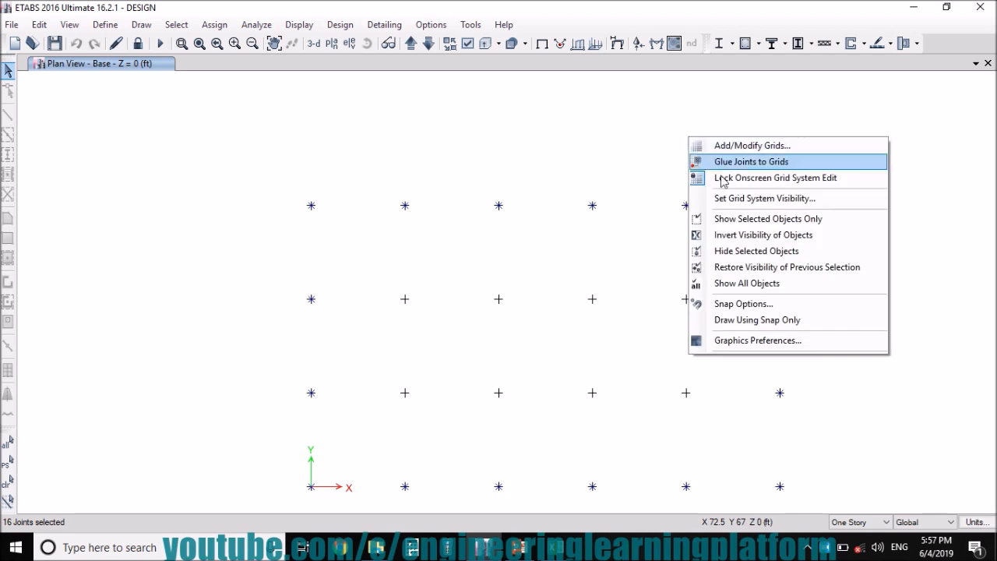
click(733, 251)
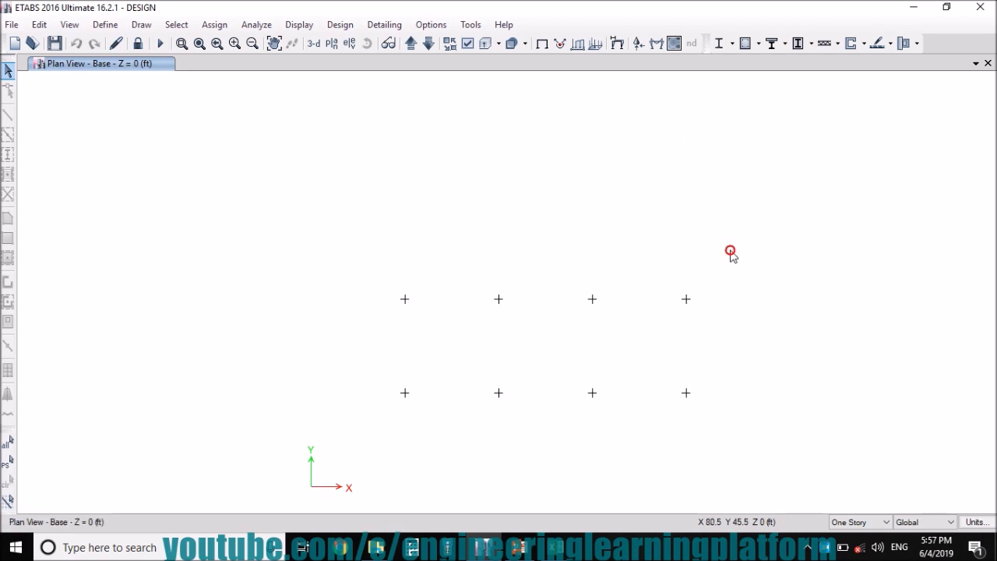
click(313, 45)
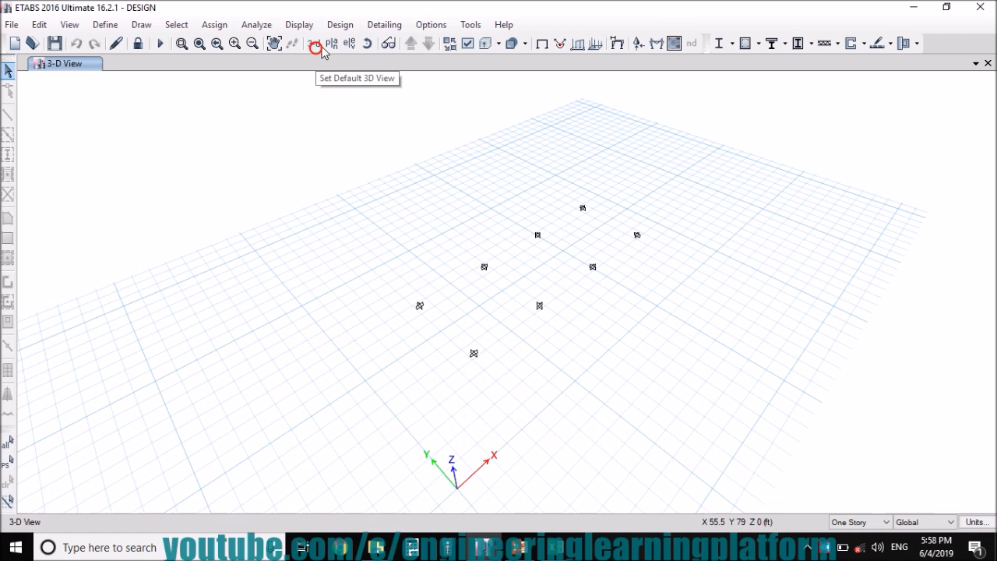
Display the support reactions for the DEAD TOTAL case as arrows, showing only the Fz component
click(638, 44)
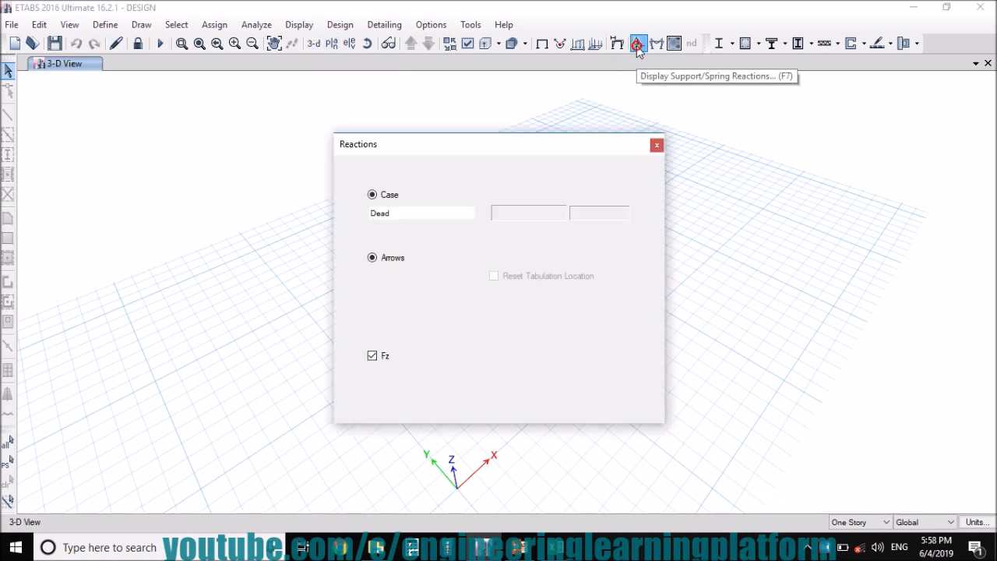
click(467, 213)
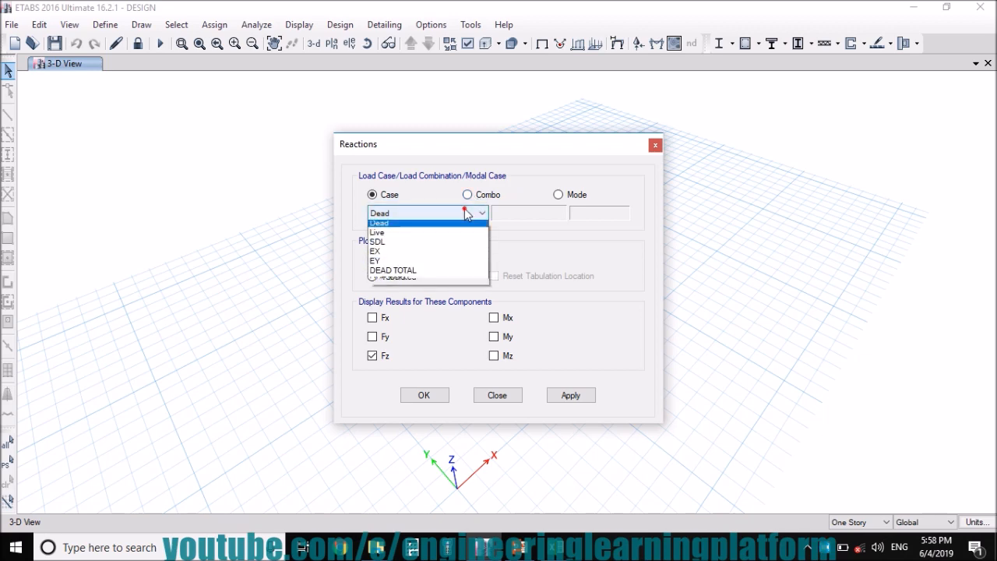
click(439, 274)
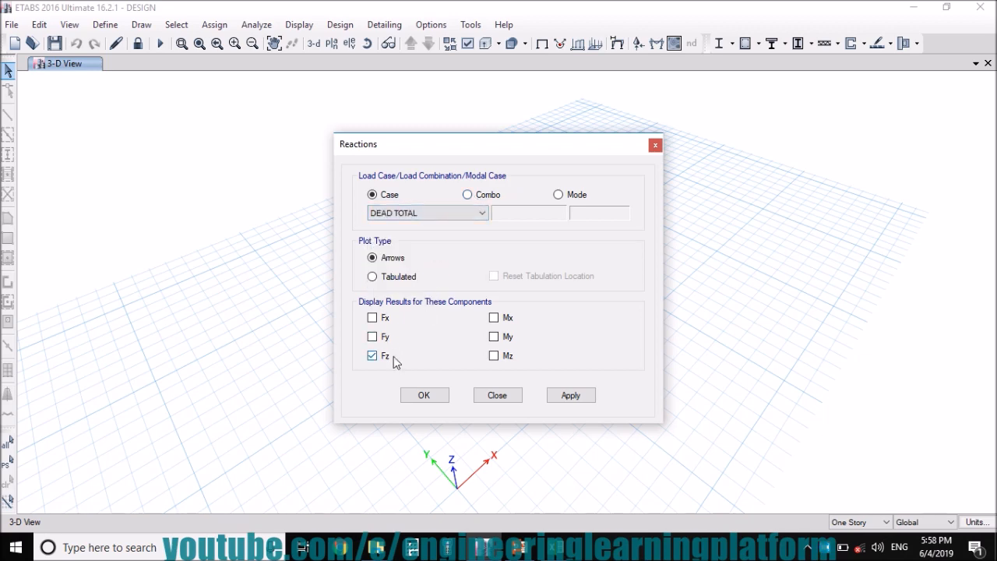
click(571, 395)
click(424, 396)
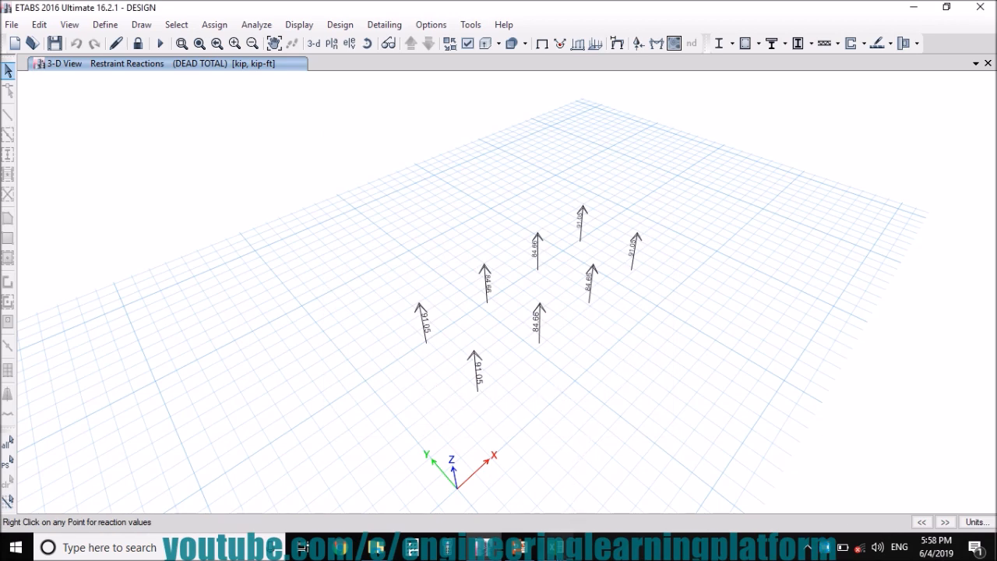
Switch to the SPREAD FOOTING (S).xls workbook in Excel, clear the pending copy selection, and magnify the Footing sheet to 120%
key(alt+Tab)
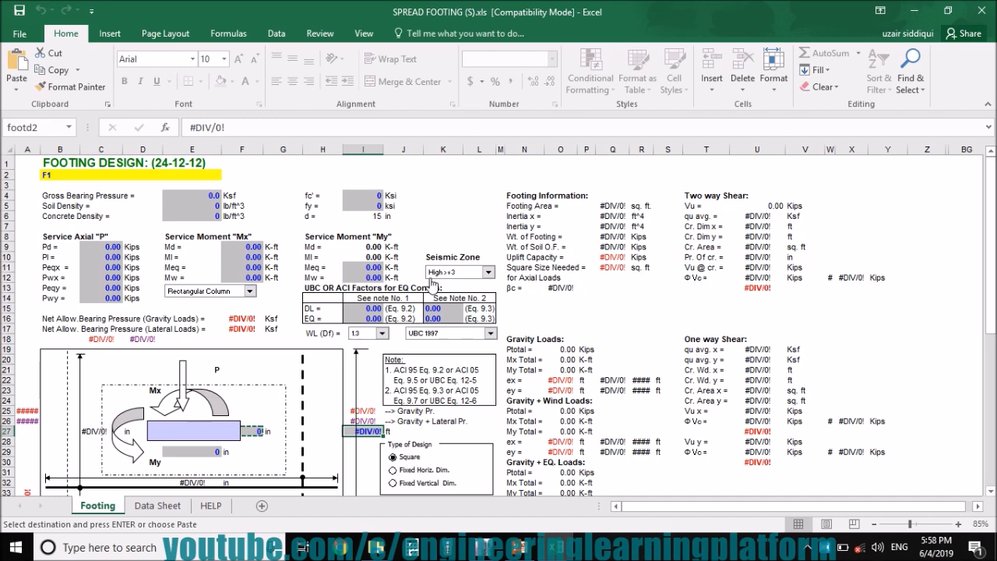
key(Escape)
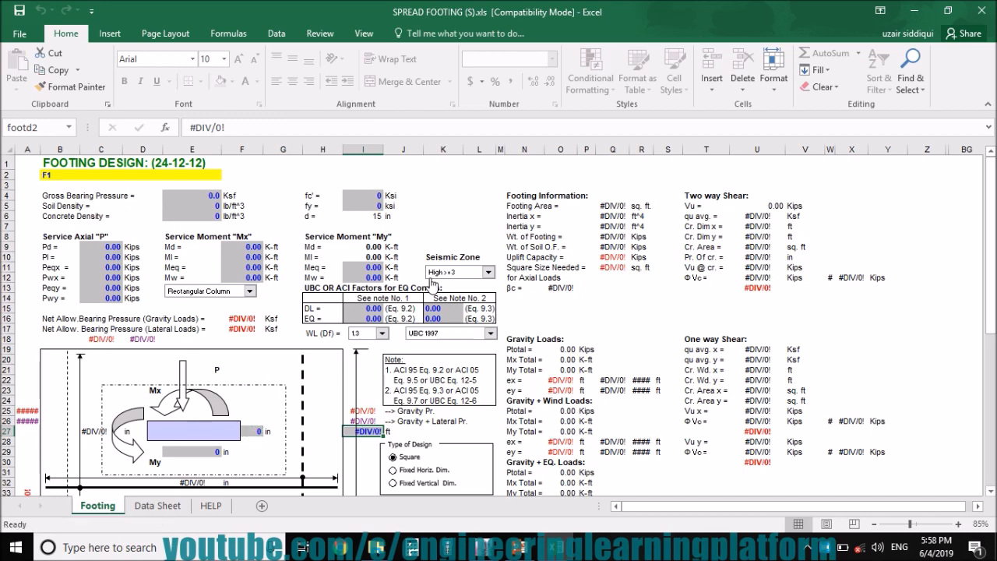
click(102, 163)
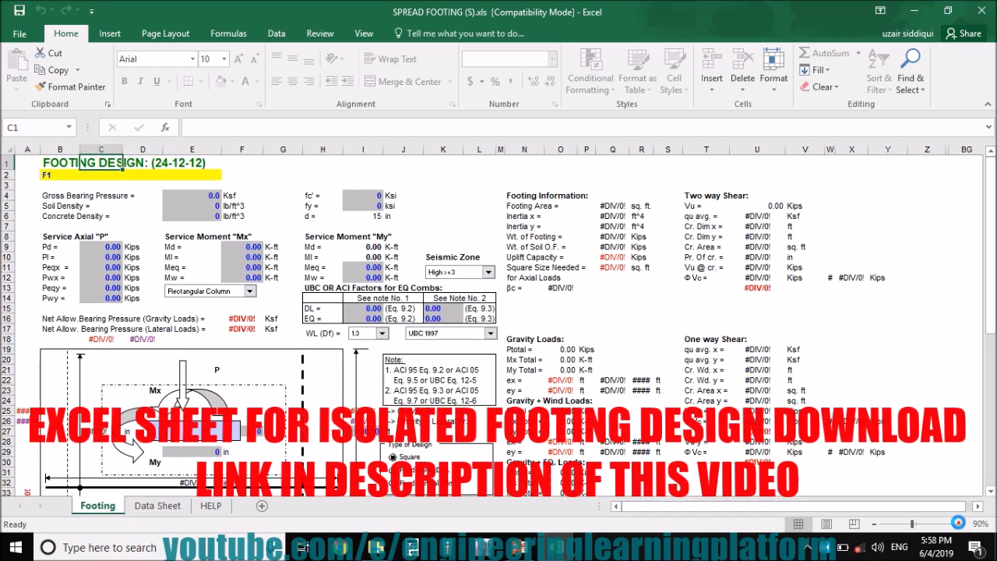
click(959, 524)
click(958, 523)
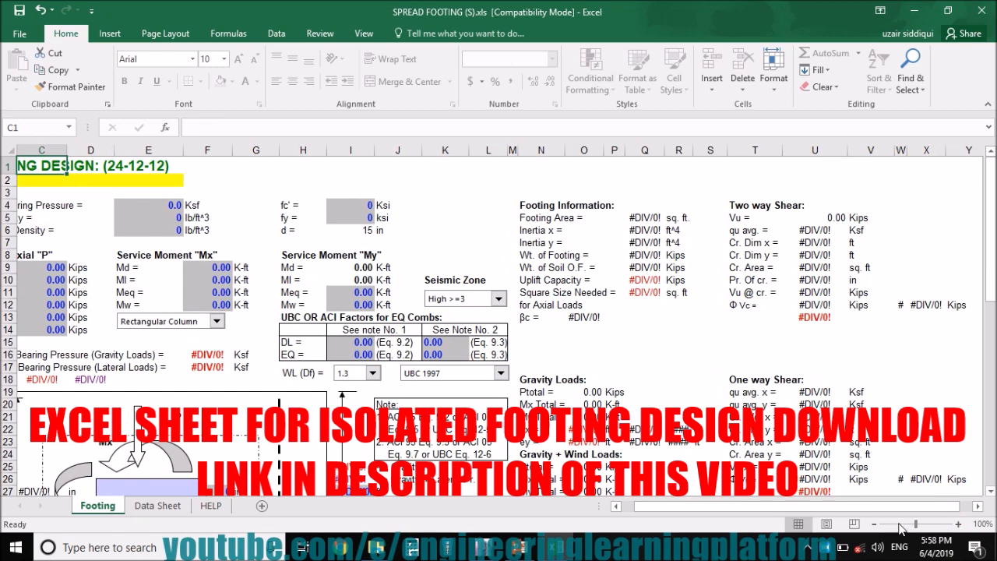
click(958, 523)
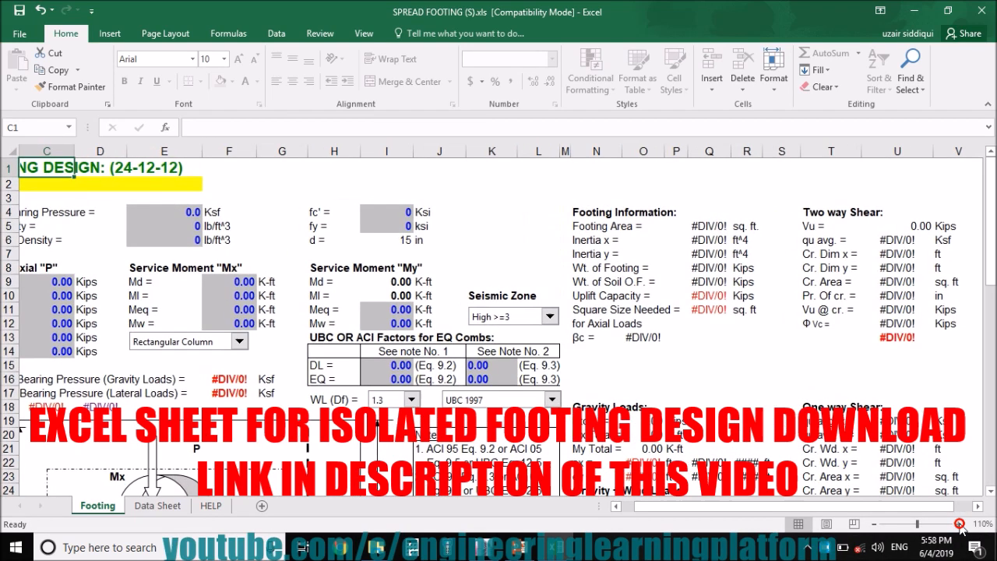
click(958, 523)
drag(929, 507, 894, 509)
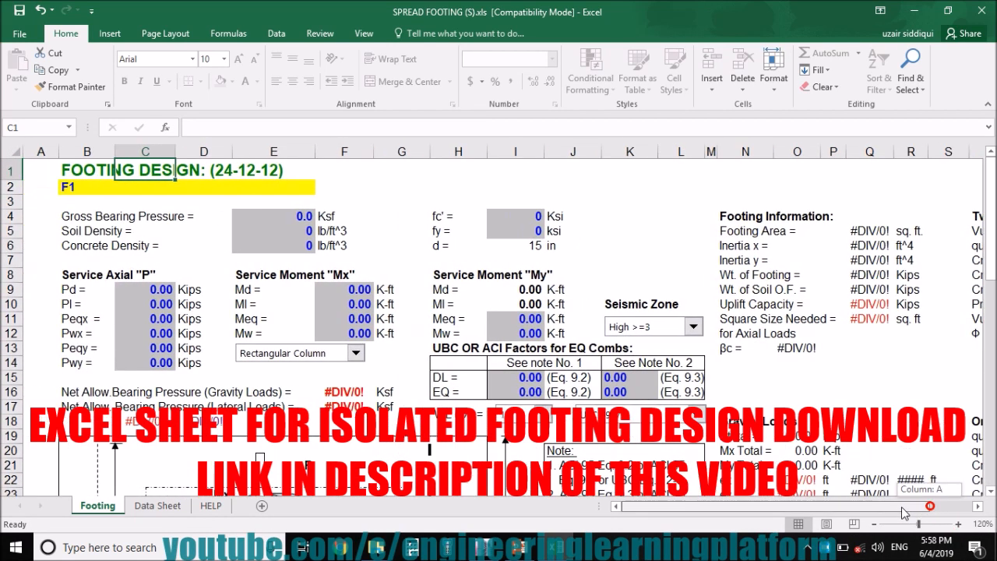
click(35, 171)
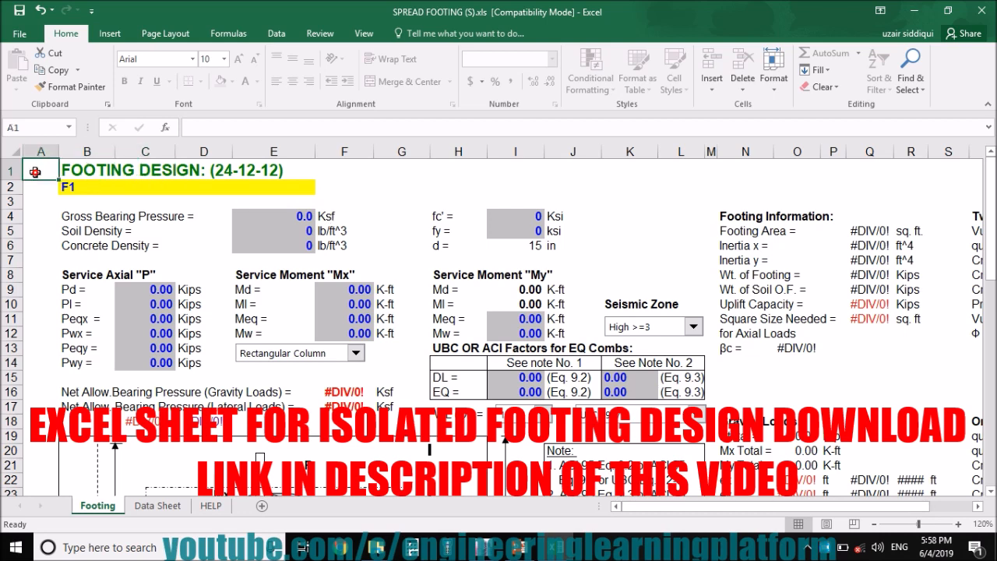
Collapse the ribbon and examine the whole Footing sheet at 90% zoom, from the load inputs to the shear, reinforcement and moment design
click(988, 103)
drag(993, 113, 993, 117)
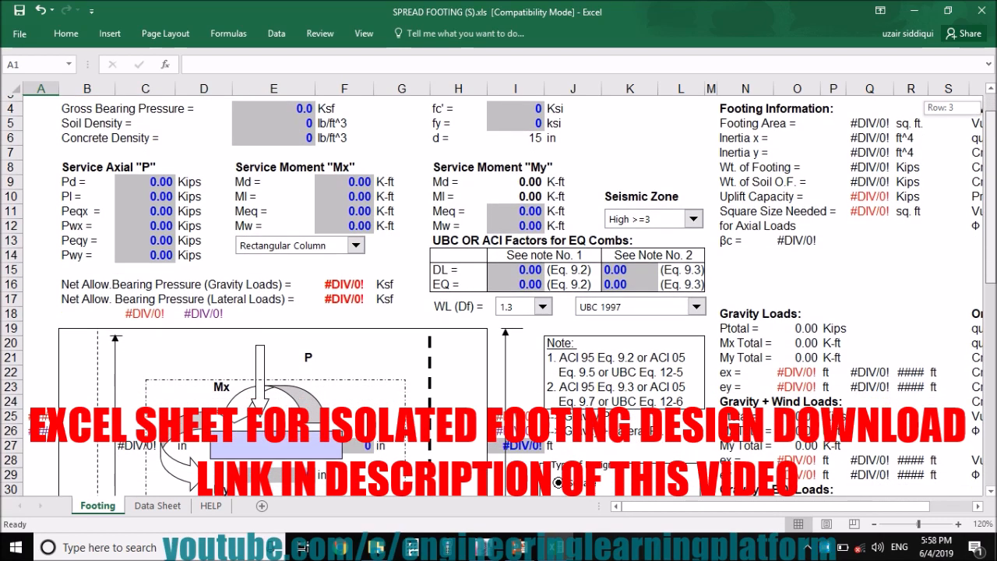
drag(991, 199, 990, 130)
drag(824, 506, 869, 505)
drag(990, 257, 991, 225)
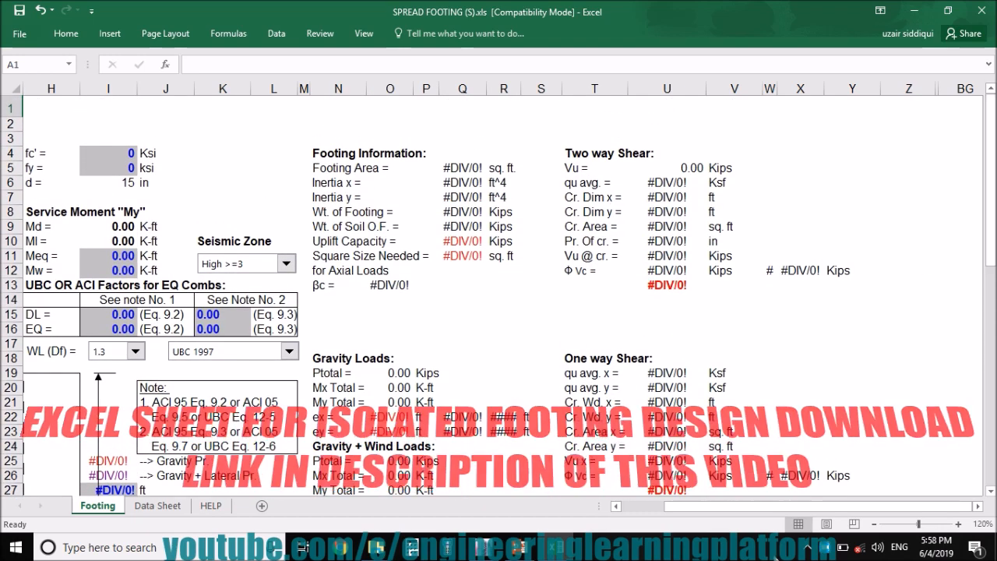
drag(803, 513, 740, 516)
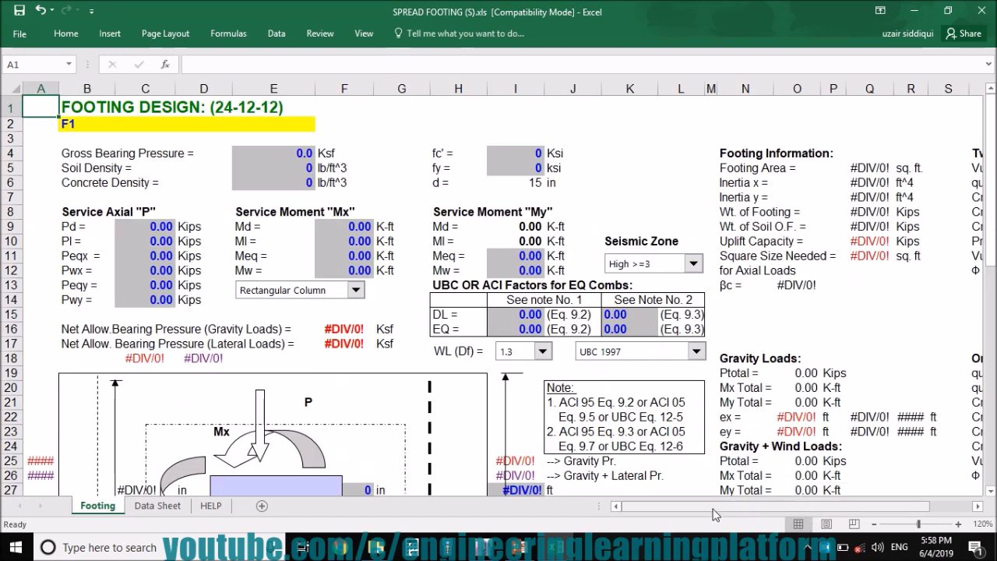
click(874, 524)
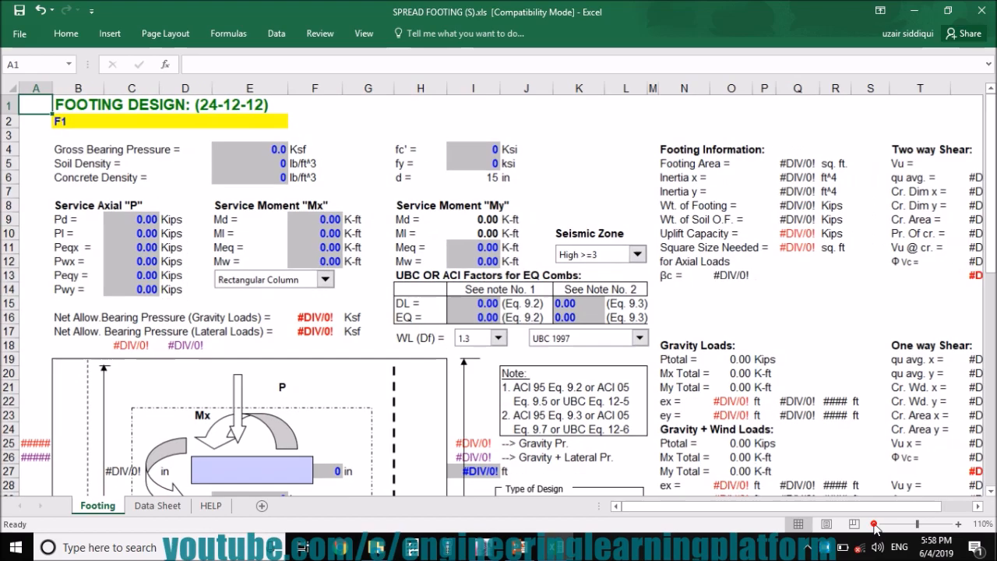
click(874, 524)
click(874, 525)
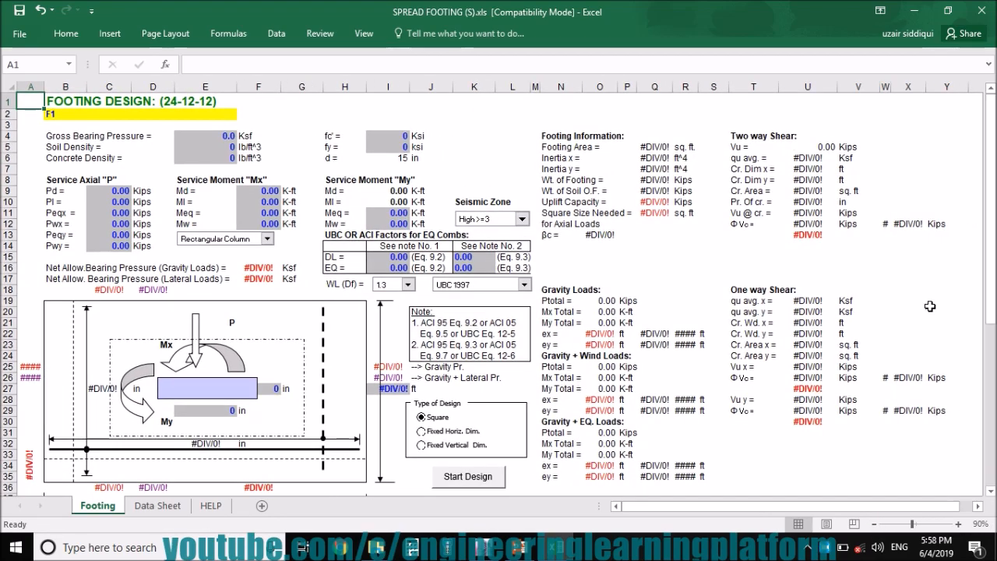
drag(991, 259, 995, 382)
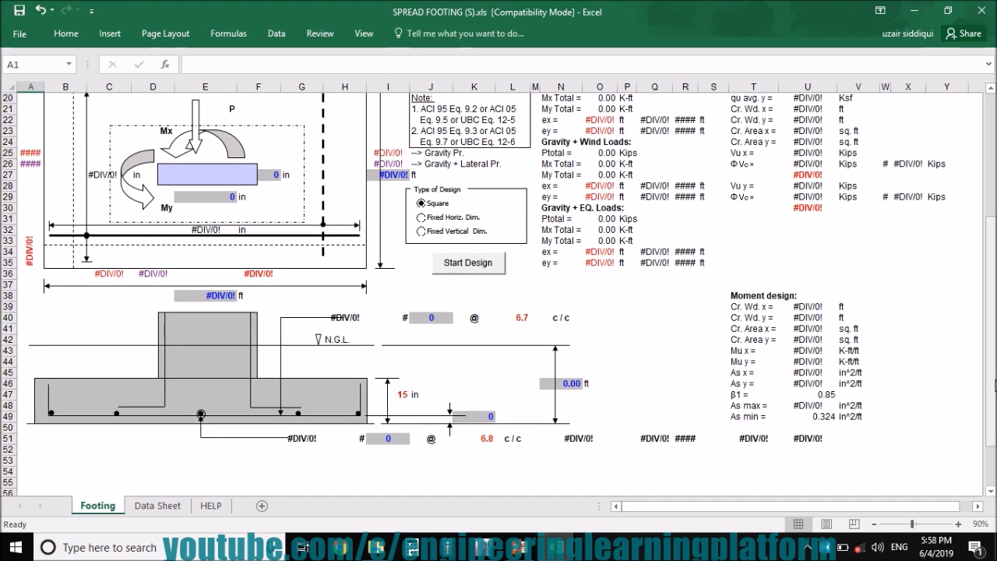
scroll(340, 492, up, 6)
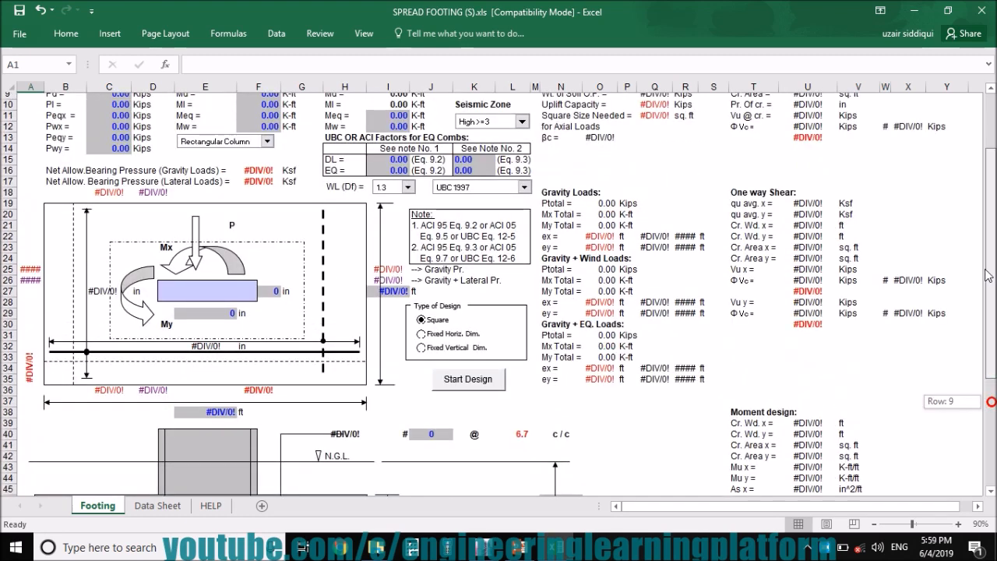
Look over the load columns of the Data Sheet, and open the HELP sheet at its first note, magnified to 140%
click(166, 506)
click(40, 114)
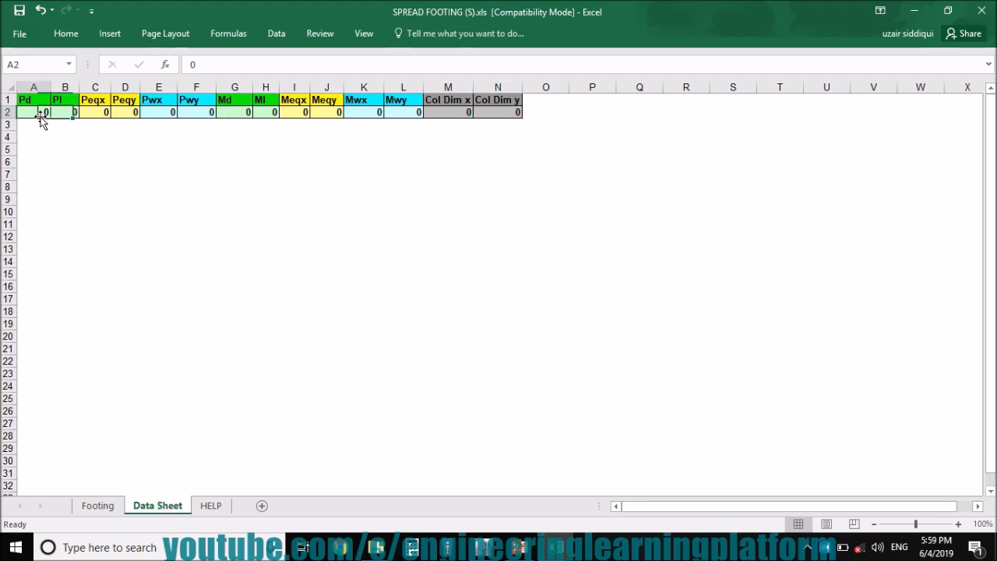
click(210, 507)
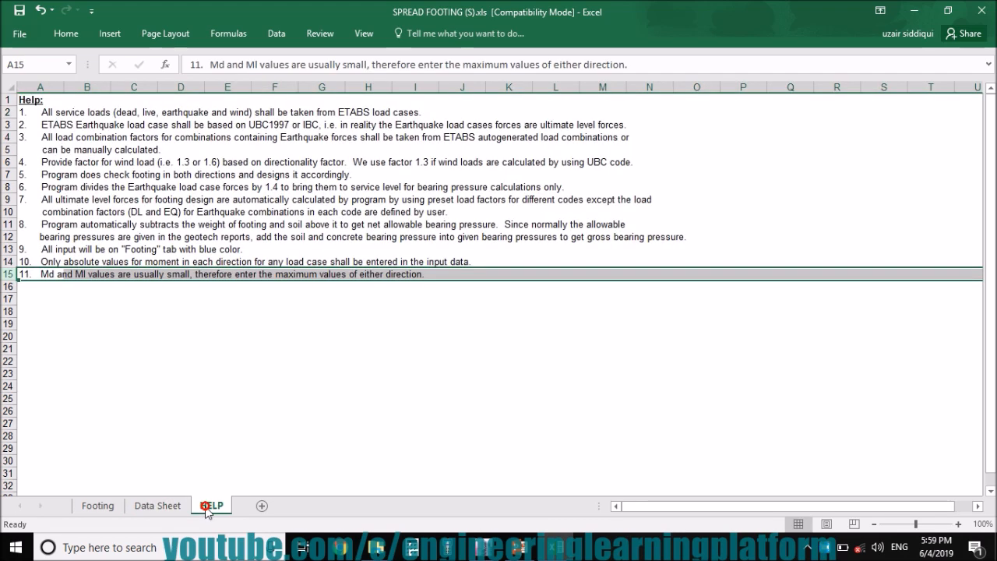
click(6, 112)
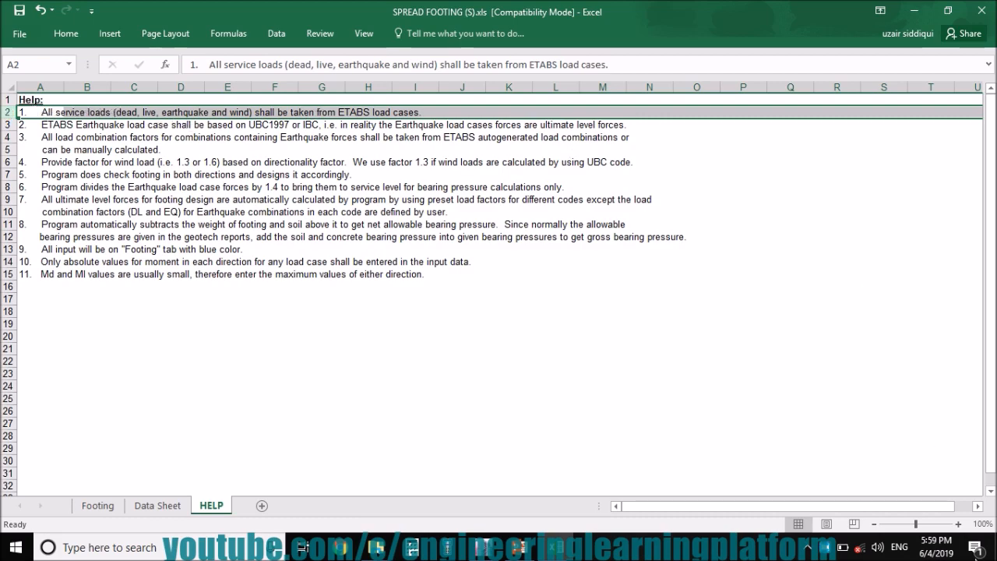
click(959, 524)
click(959, 524)
click(959, 524)
click(959, 524)
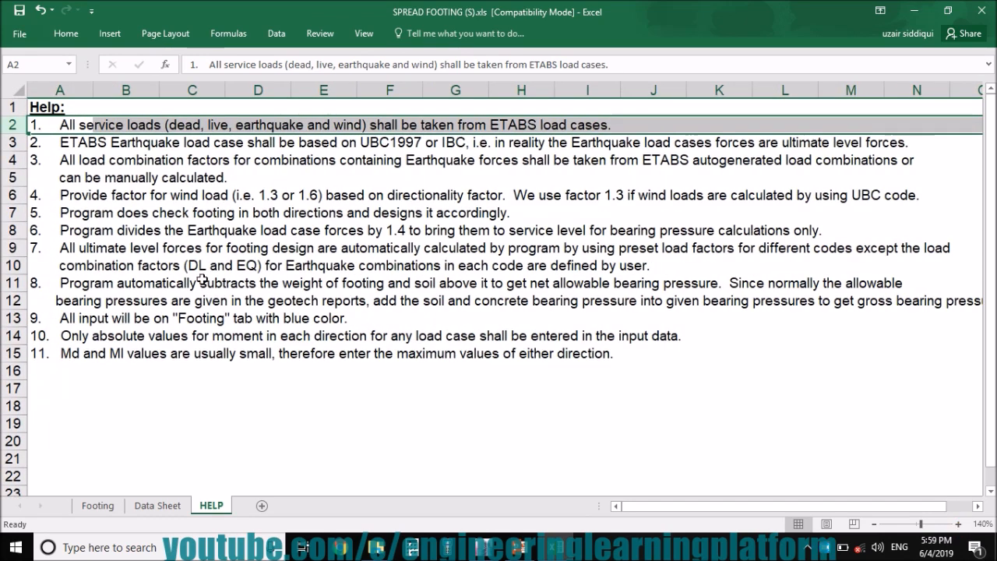
Read through notes 2 to 11 on the HELP sheet, highlighting each note's rows in turn
click(12, 145)
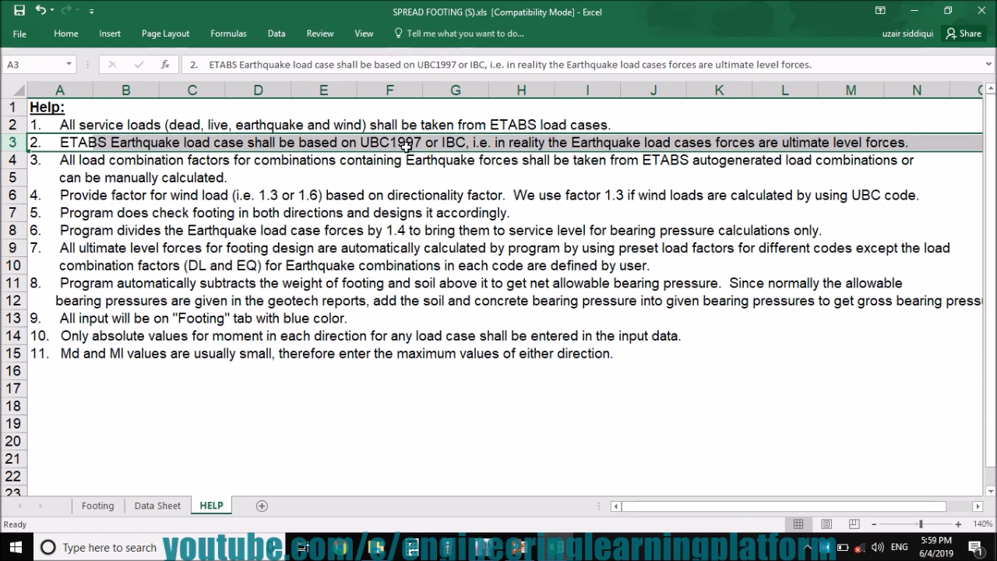
drag(13, 160, 8, 177)
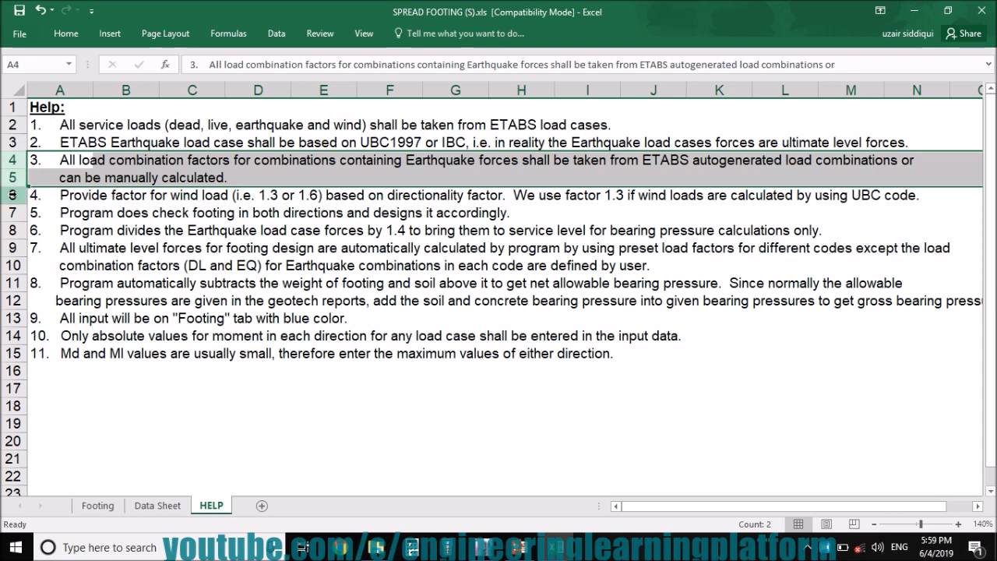
click(12, 194)
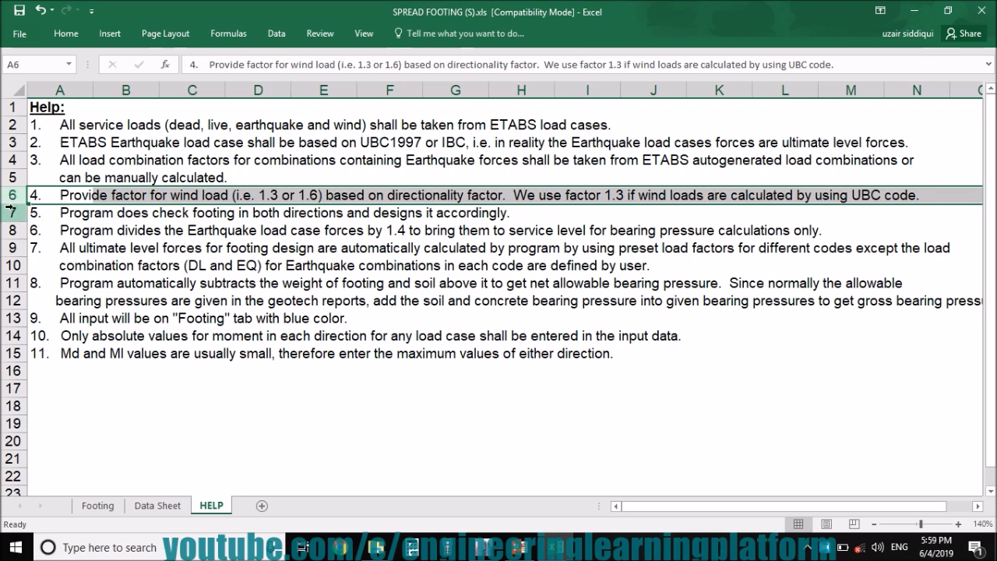
click(12, 212)
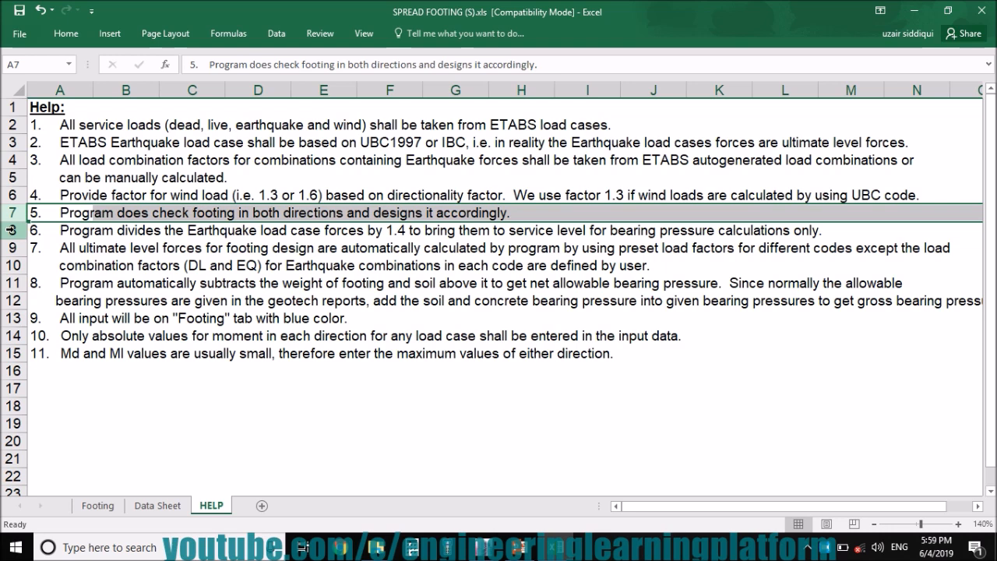
click(12, 230)
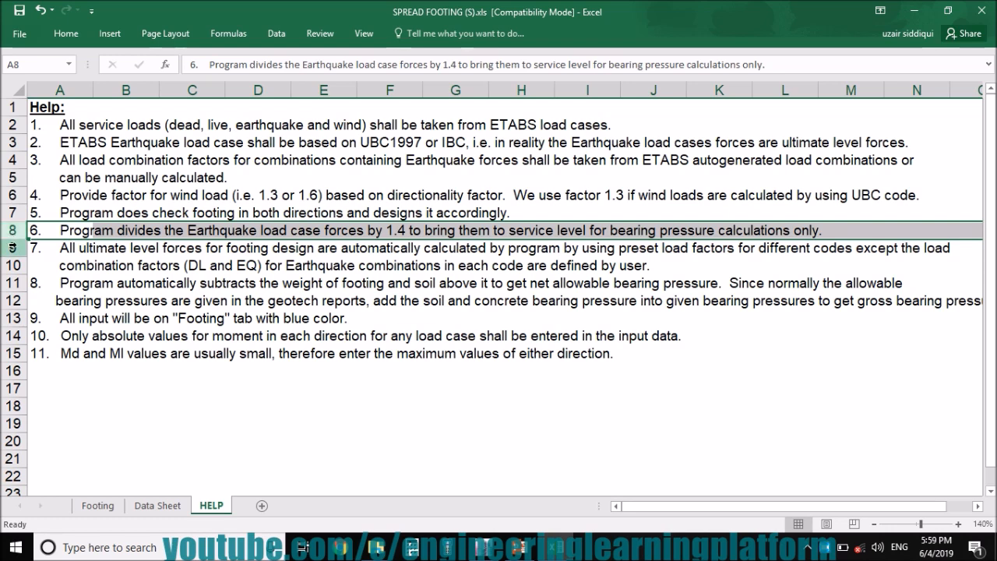
drag(12, 248, 12, 259)
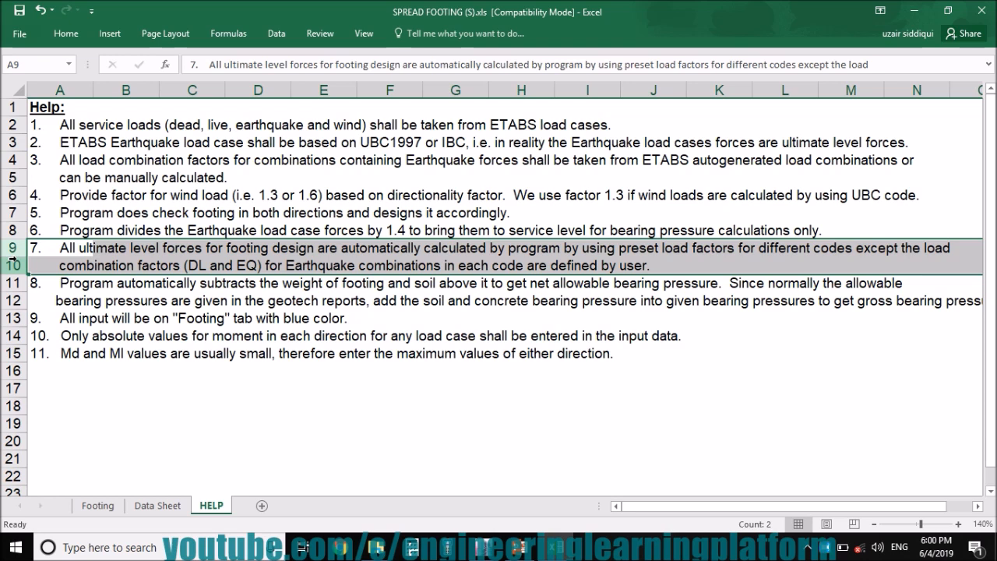
click(15, 285)
drag(15, 286, 13, 299)
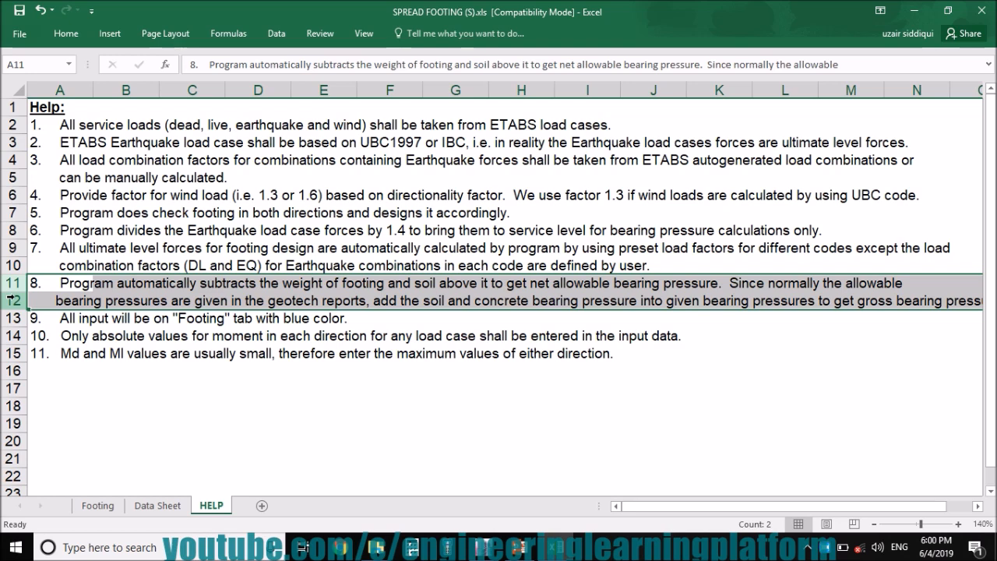
click(14, 318)
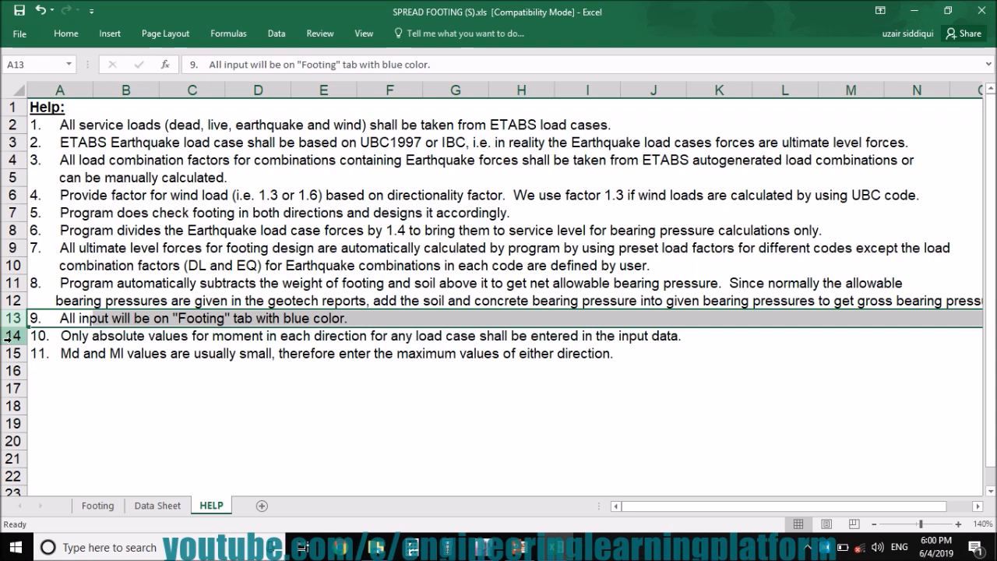
click(10, 337)
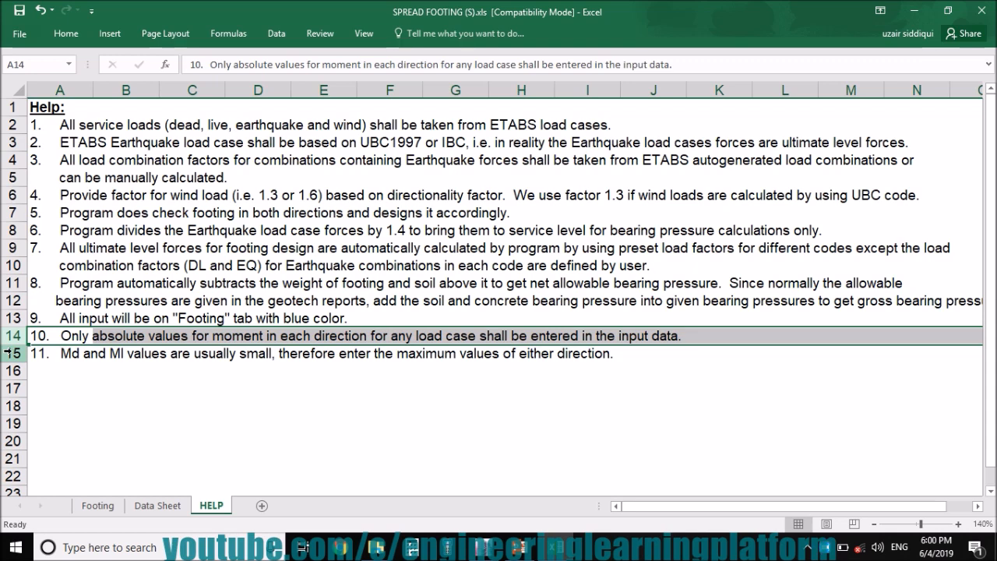
click(9, 353)
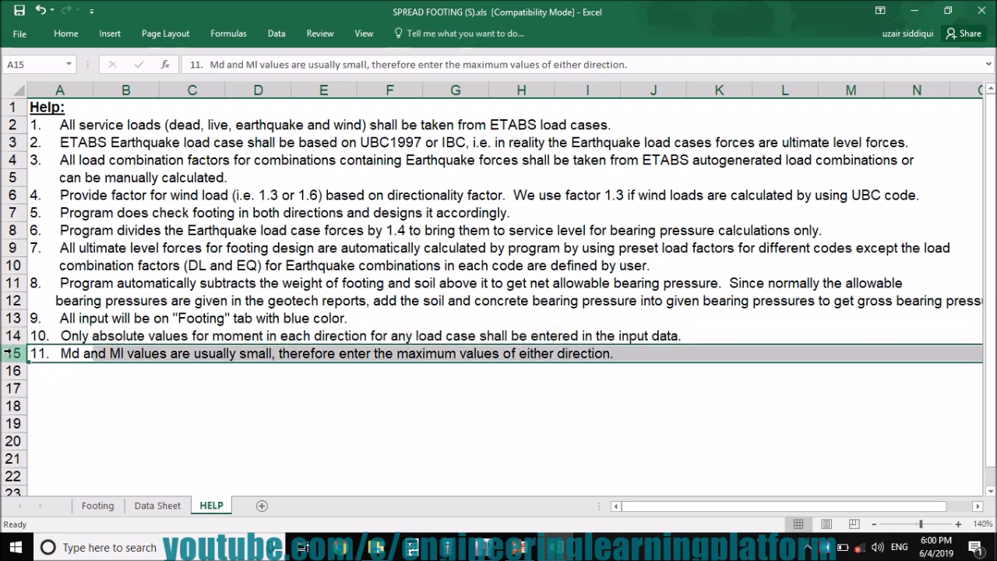
Open the Data Sheet, switch to ETABS, and examine the DEAD TOTAL base reactions up close in the 3-D view
click(159, 505)
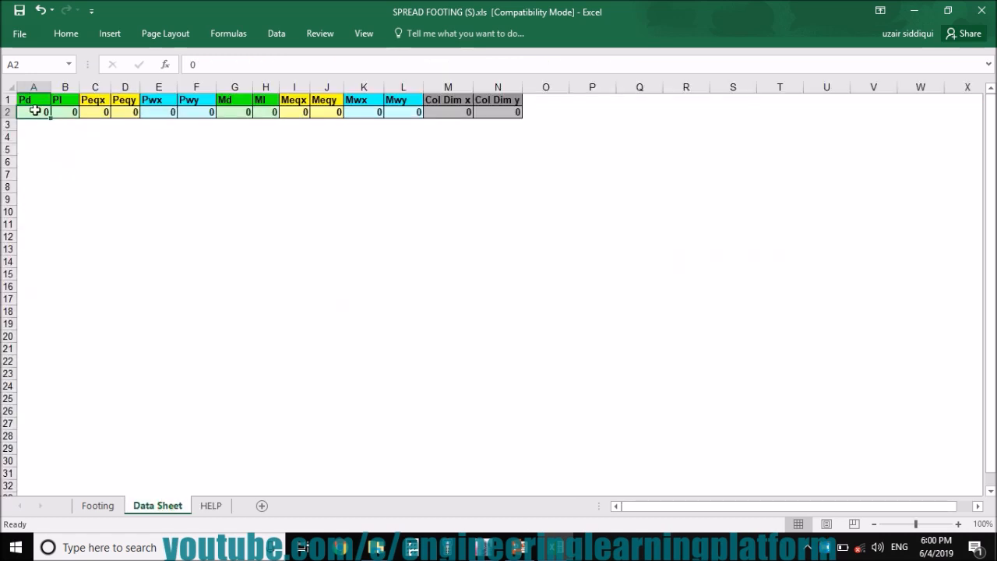
click(485, 547)
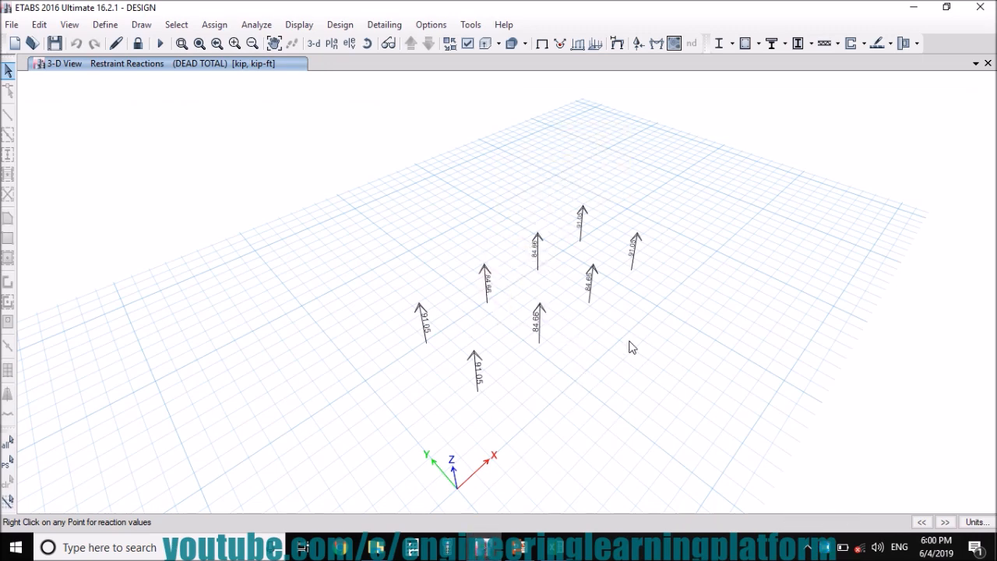
mouse_move(543, 375)
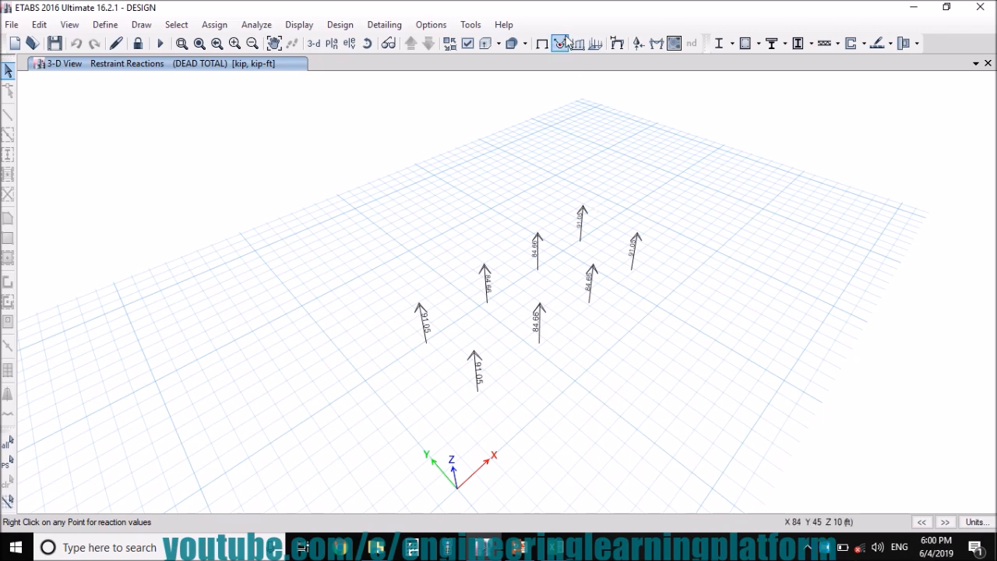
click(368, 44)
drag(644, 346, 627, 343)
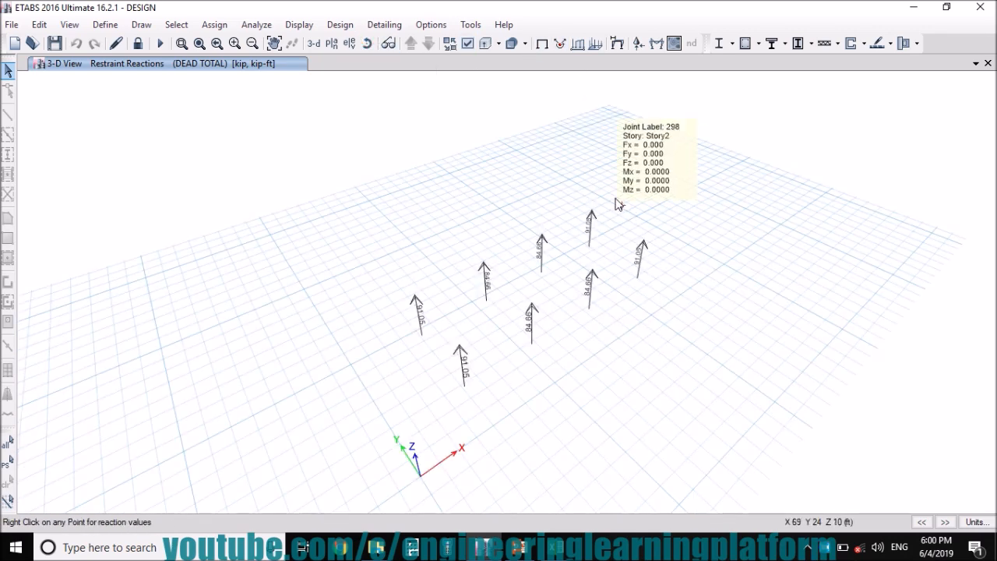
click(234, 44)
click(235, 45)
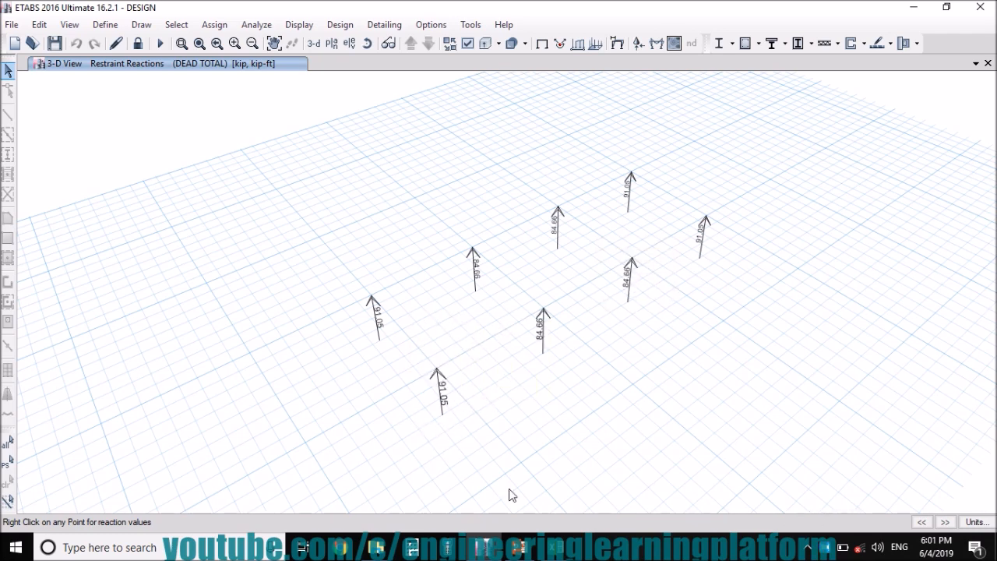
Switch to the Excel workbook and enter 91.05 as the dead load Pd on the Data Sheet
click(555, 548)
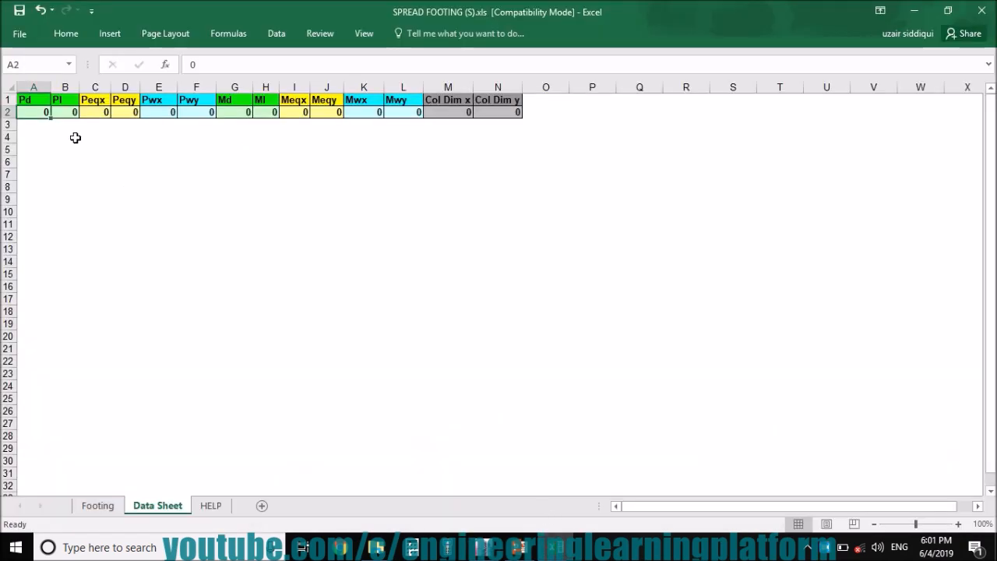
text(91.05)
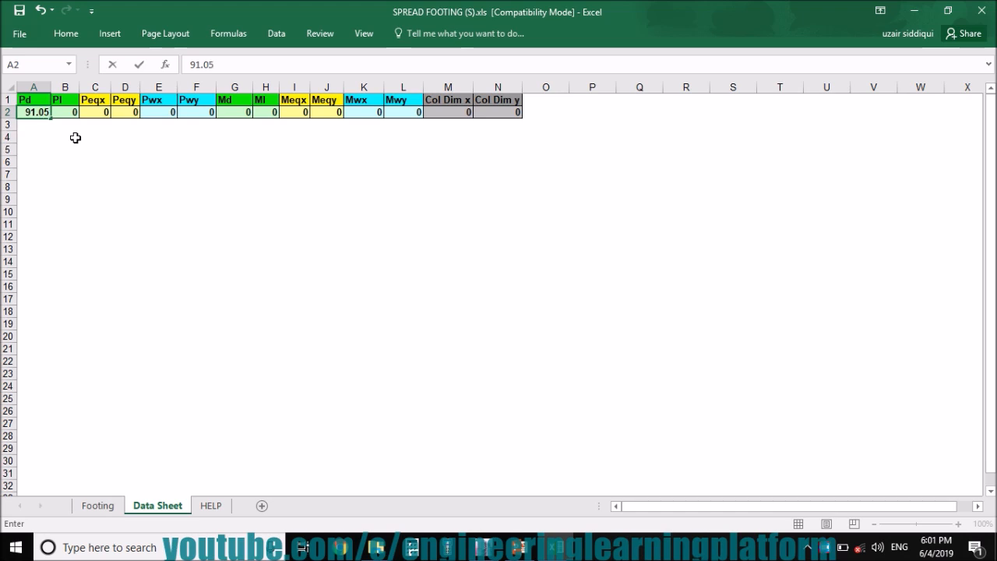
key(Tab)
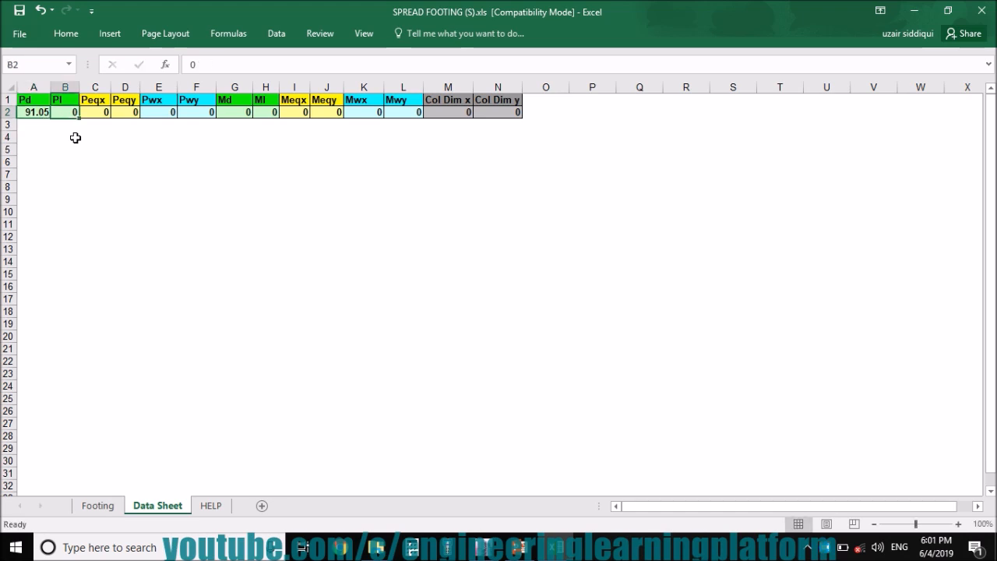
Switch to ETABS and display the support reactions for the LIVE TOTAL case as arrows with only the Fz component
click(484, 547)
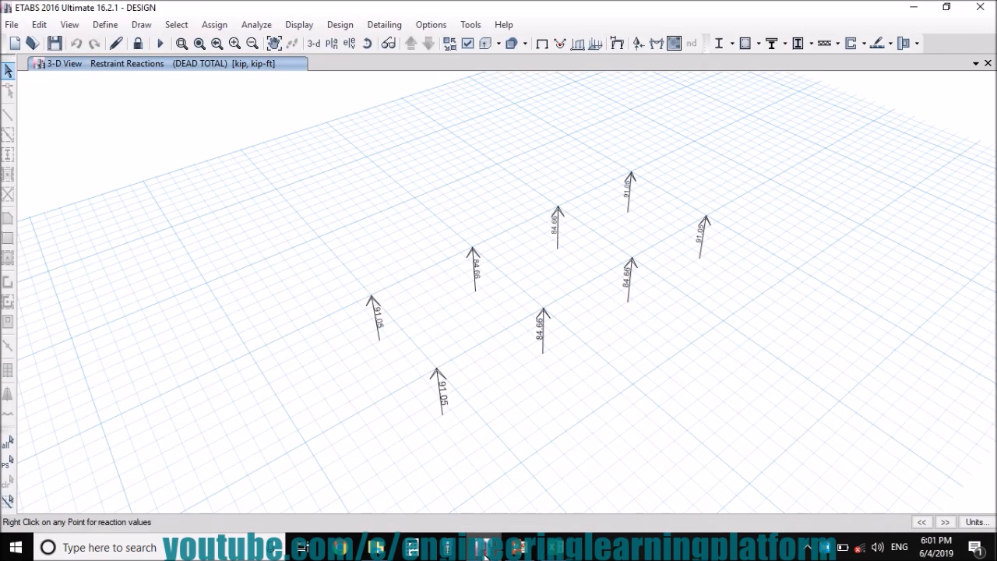
click(637, 45)
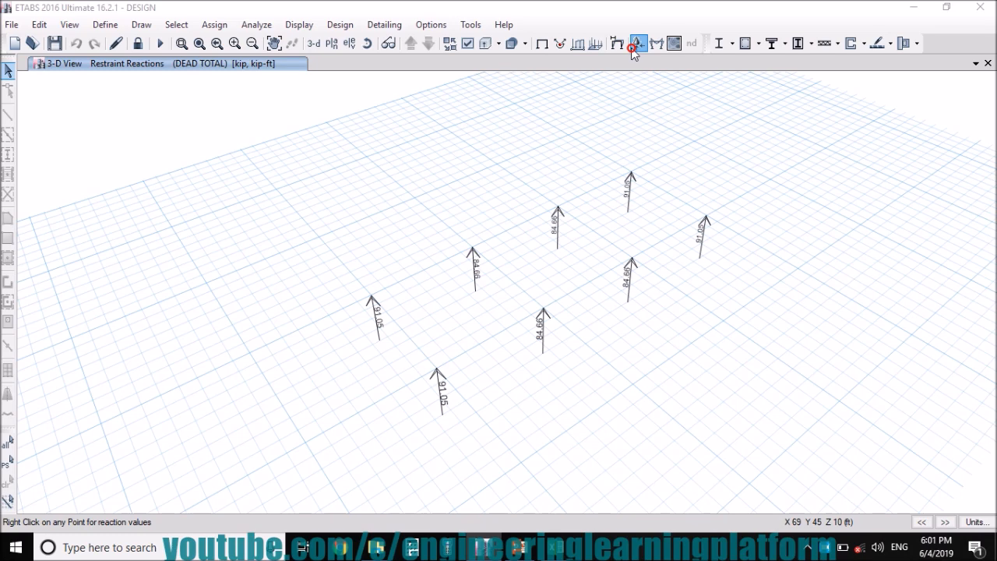
click(479, 213)
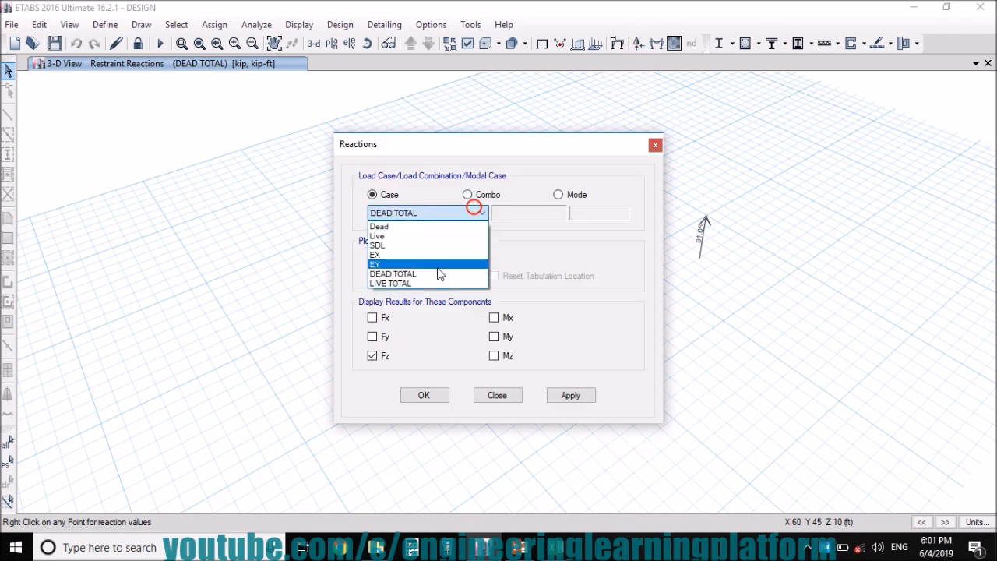
click(427, 283)
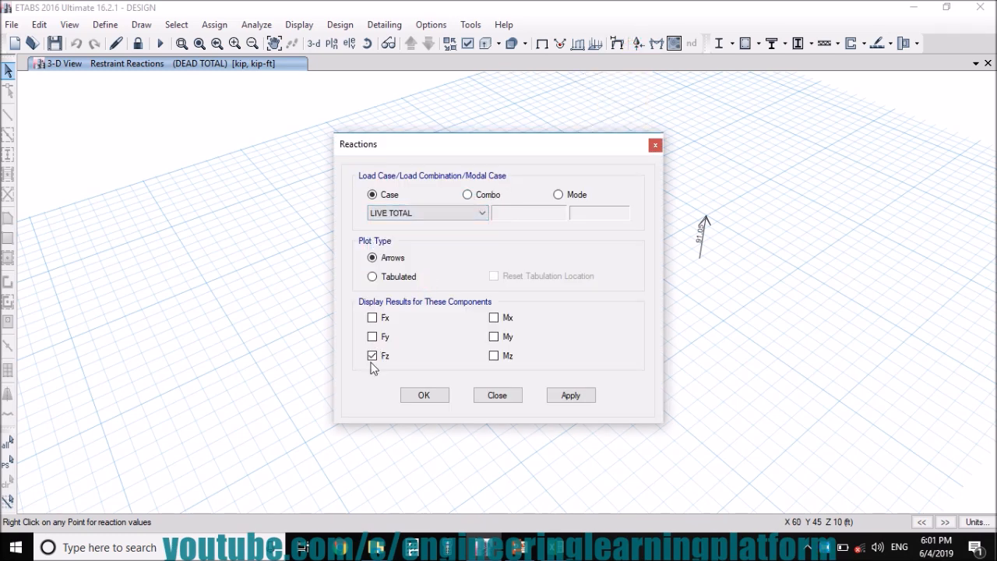
click(566, 397)
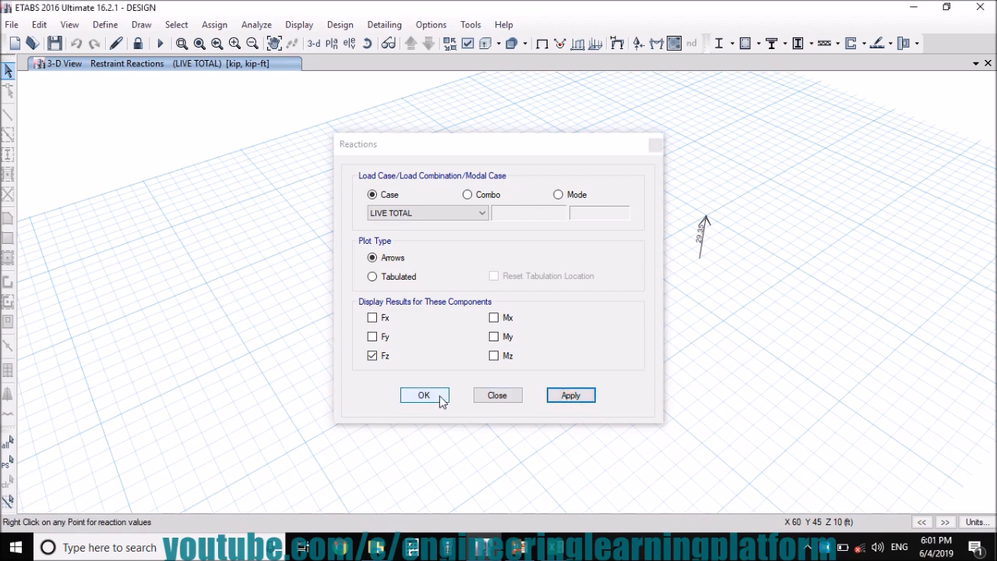
click(441, 396)
right_click(440, 396)
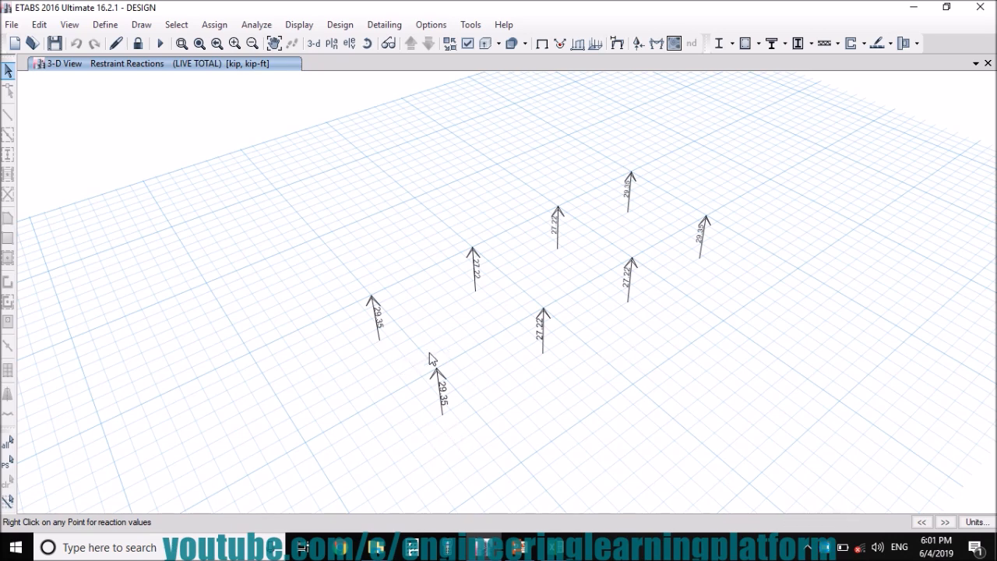
Switch to the Excel workbook and enter 29.35 as the live load Pl on the Data Sheet
click(555, 548)
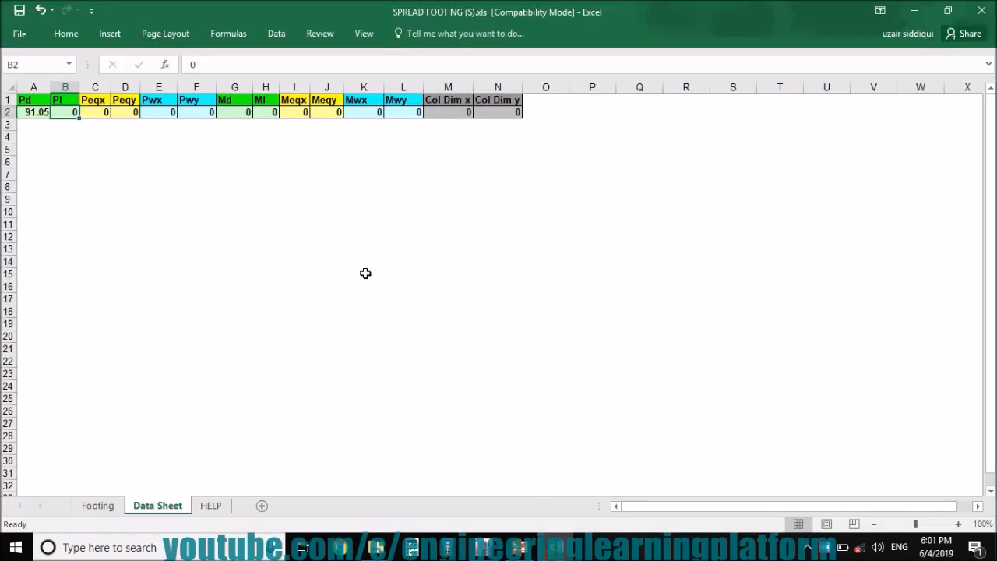
text(2)
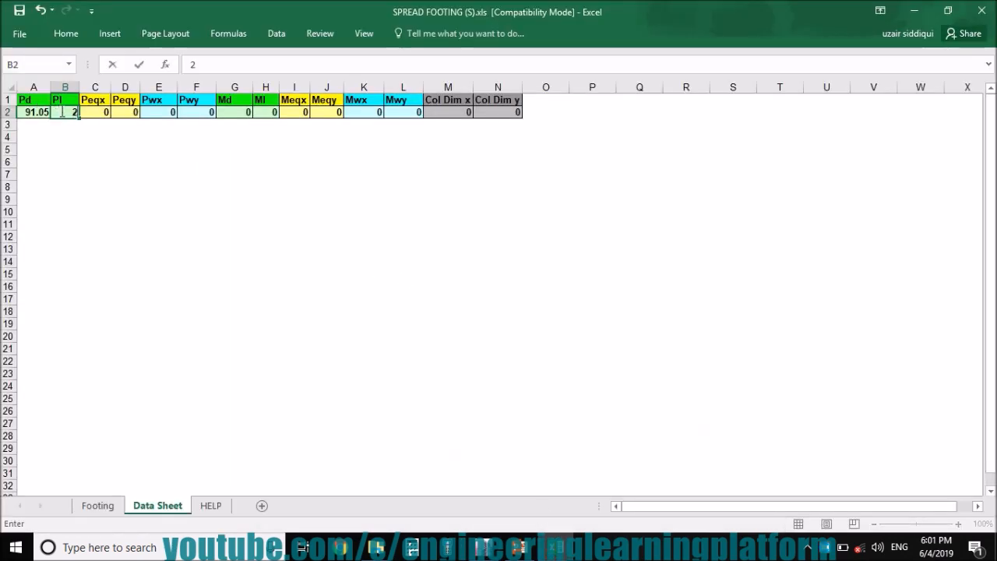
text(9.35)
key(Tab)
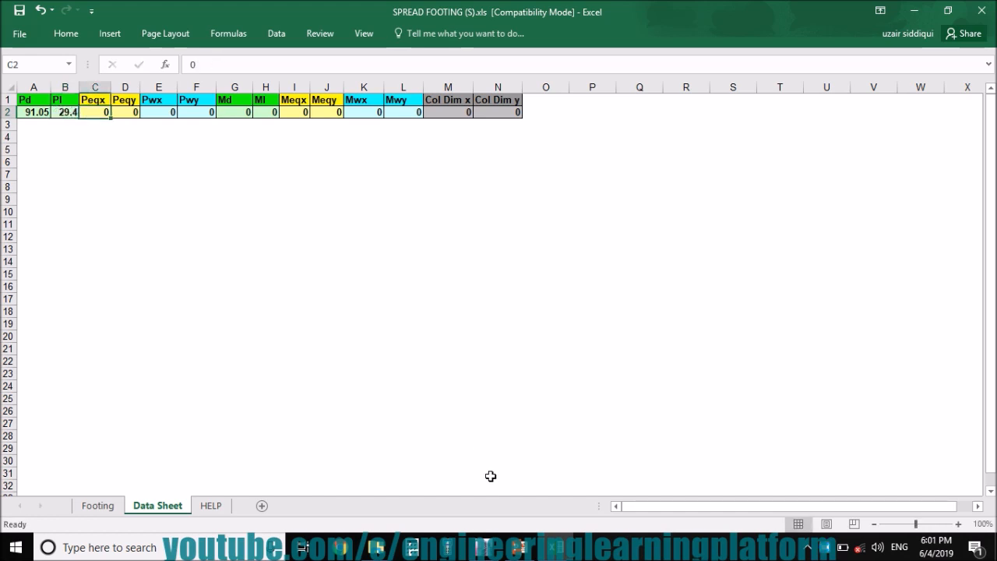
Switch to ETABS and change the 3-D view to the plan view of the Base level
click(486, 549)
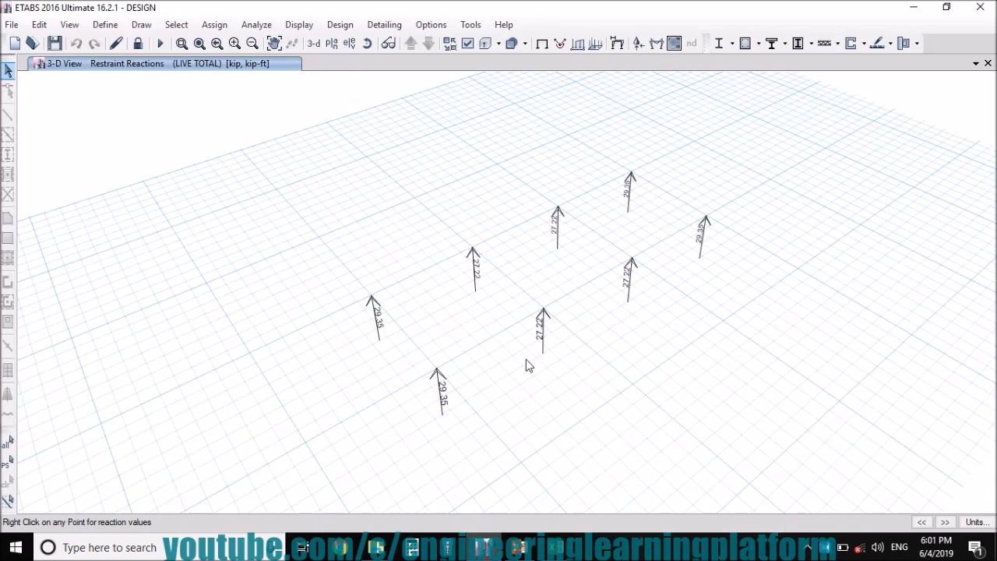
click(336, 43)
click(446, 246)
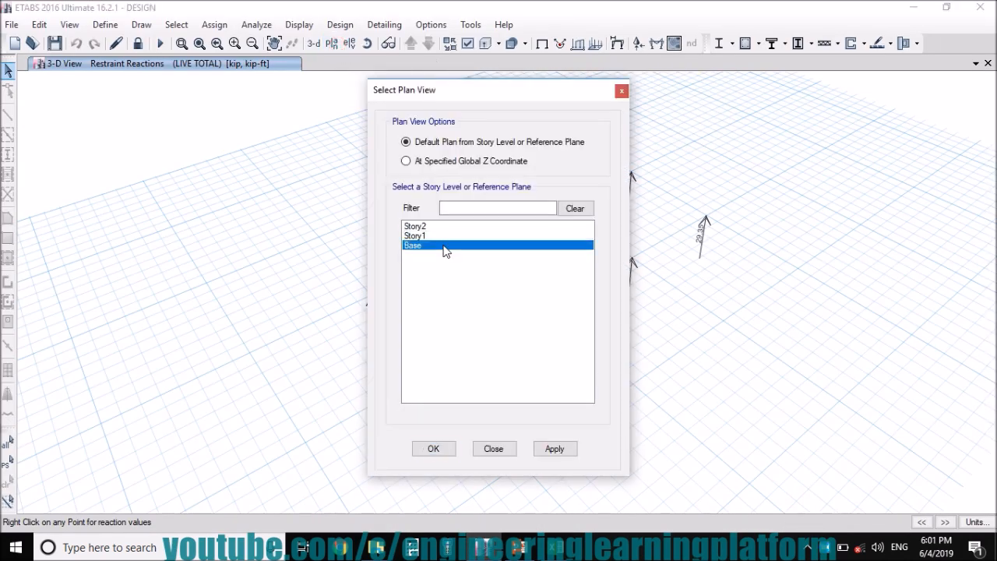
click(557, 449)
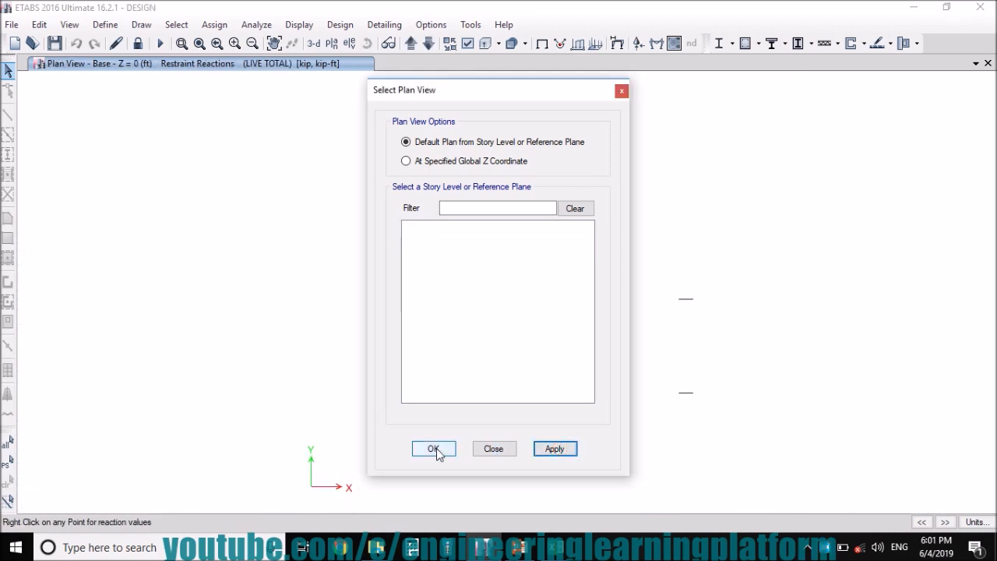
click(434, 450)
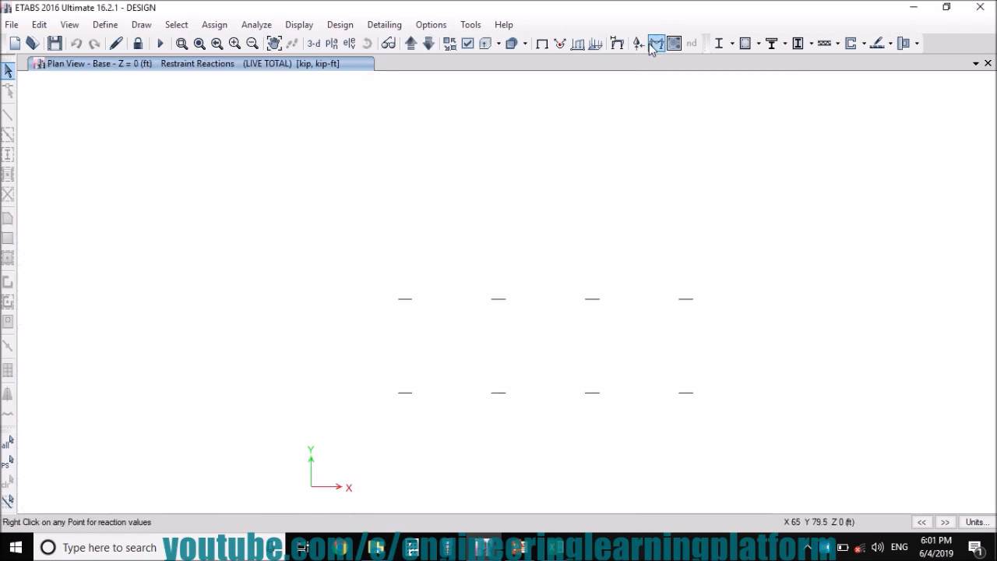
Turn off the Invisible option for joint objects in the base plan's view options
click(467, 44)
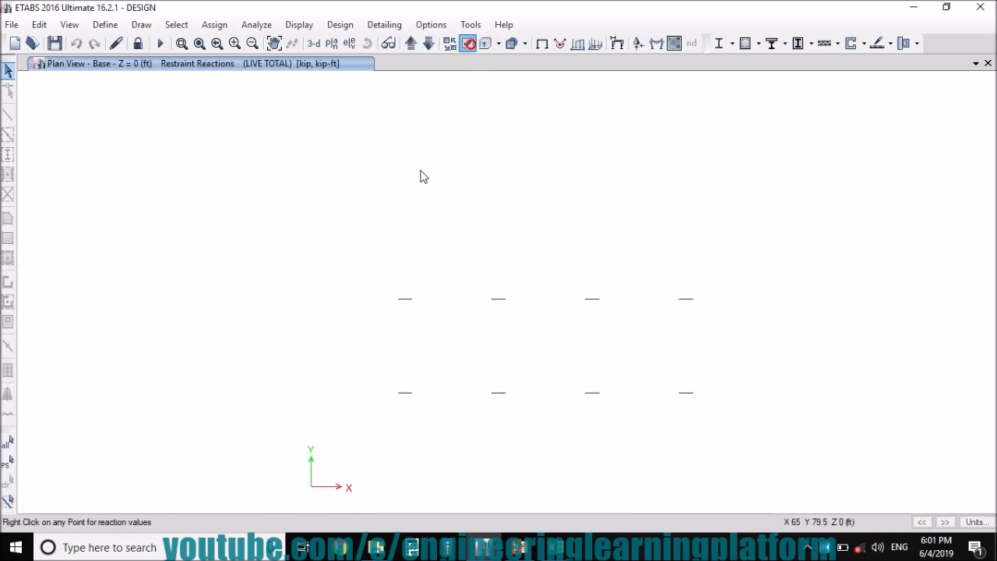
click(402, 157)
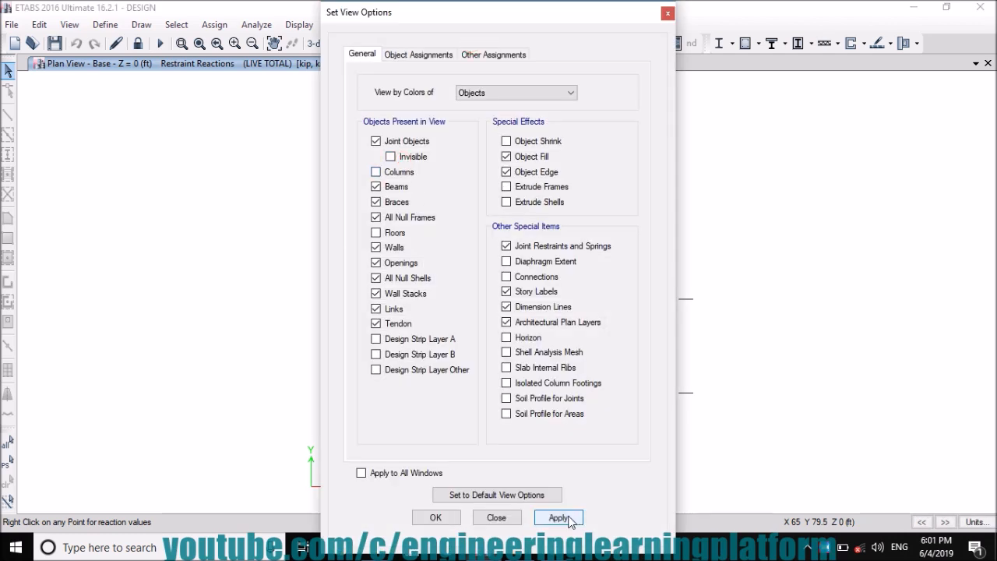
click(571, 516)
click(457, 518)
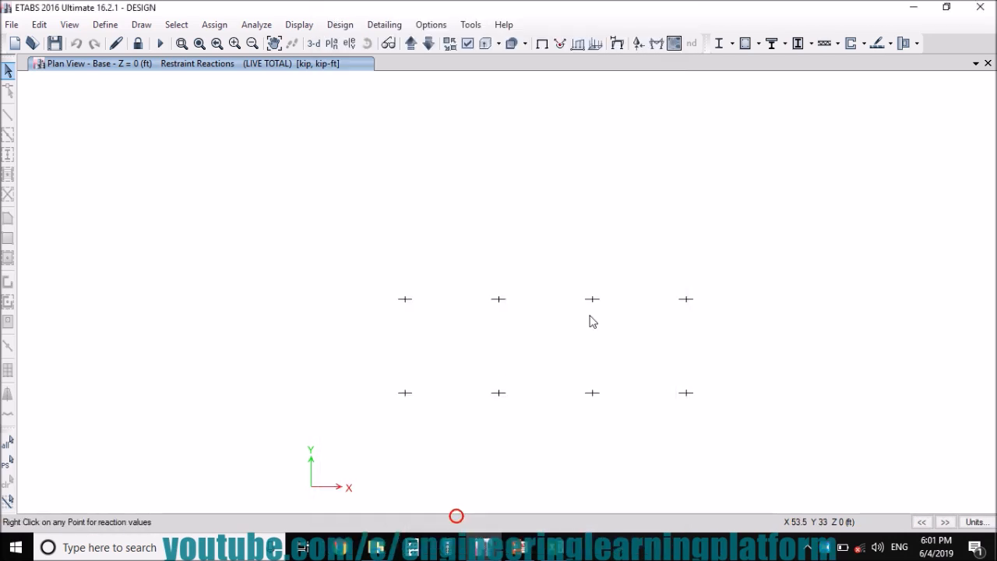
Display the base plan's support reactions for load case EX as tabulated values with the Fx, Fy and Fz components
click(639, 45)
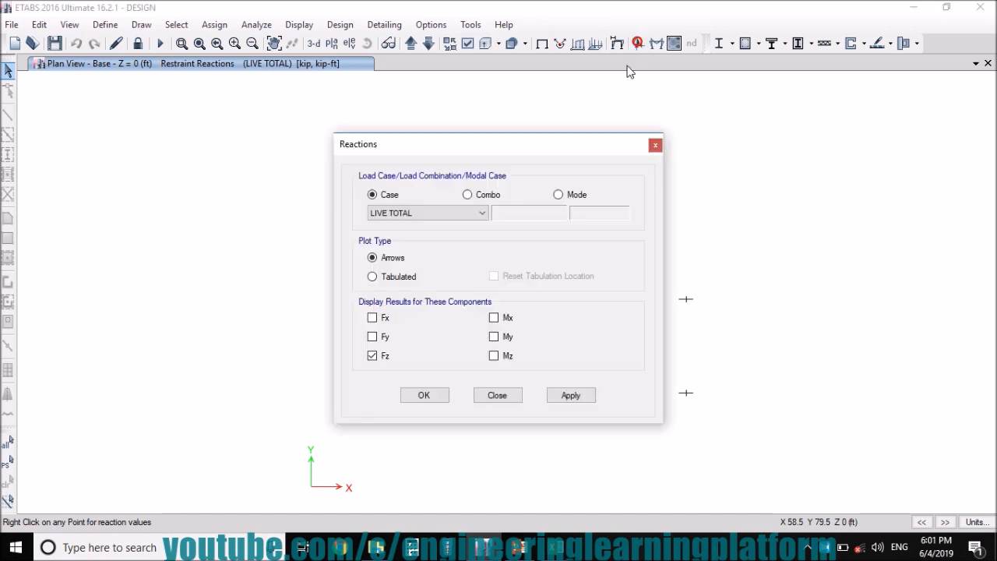
click(474, 213)
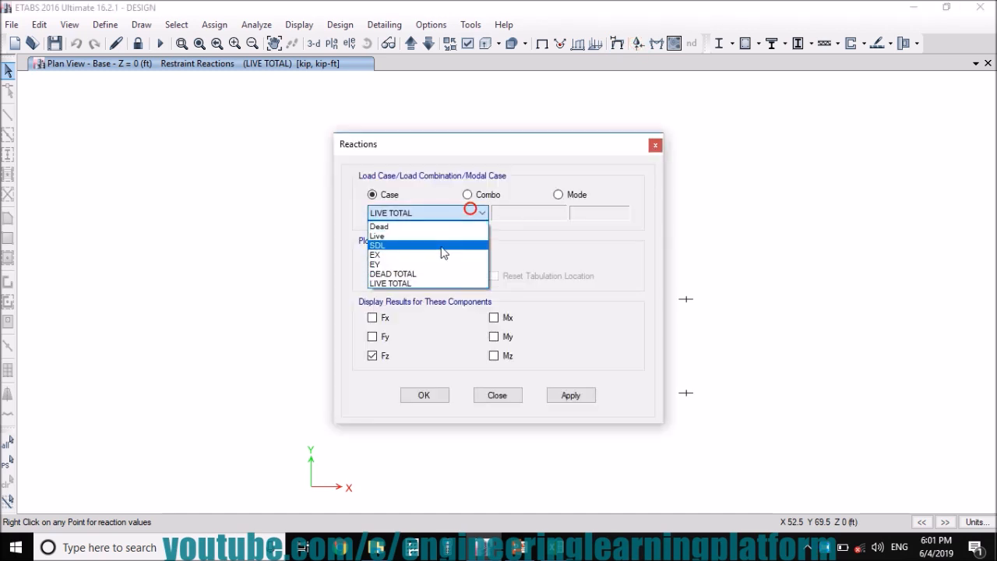
click(436, 254)
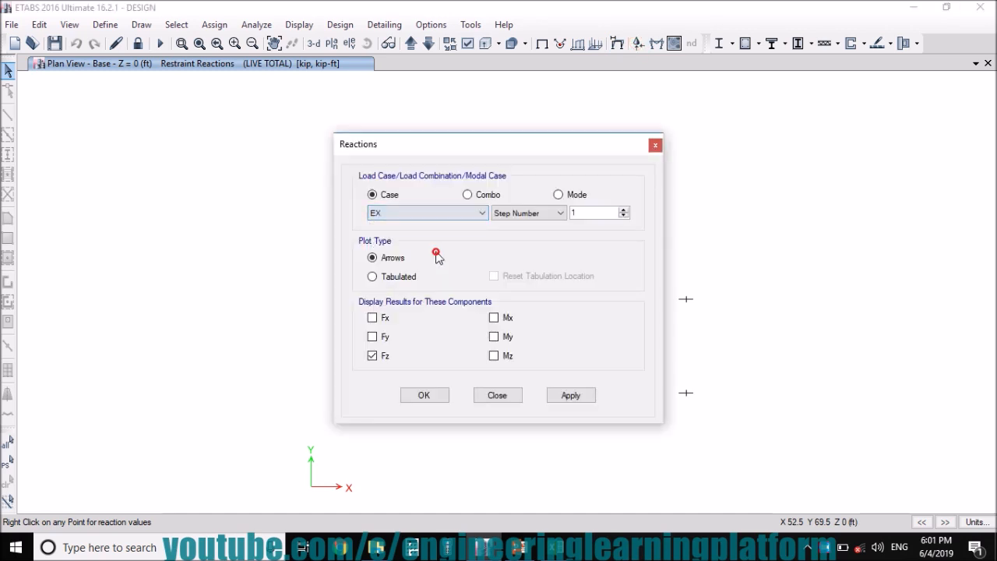
click(372, 278)
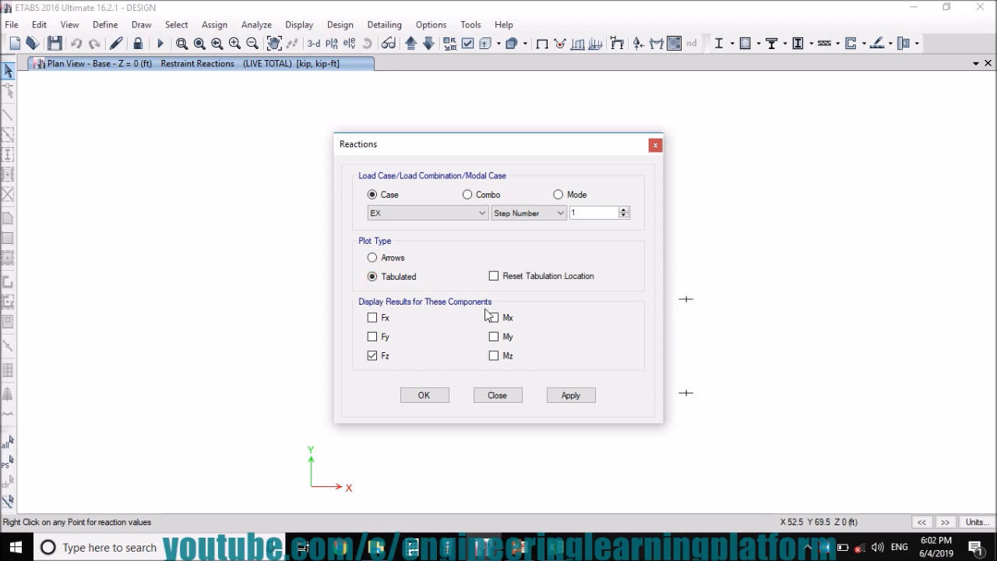
click(372, 317)
click(372, 337)
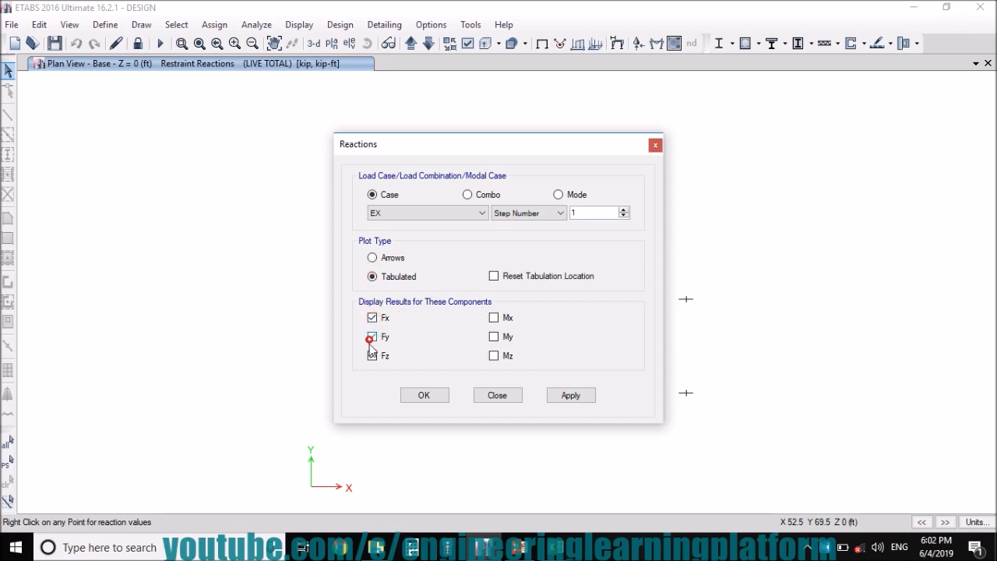
click(567, 397)
click(427, 396)
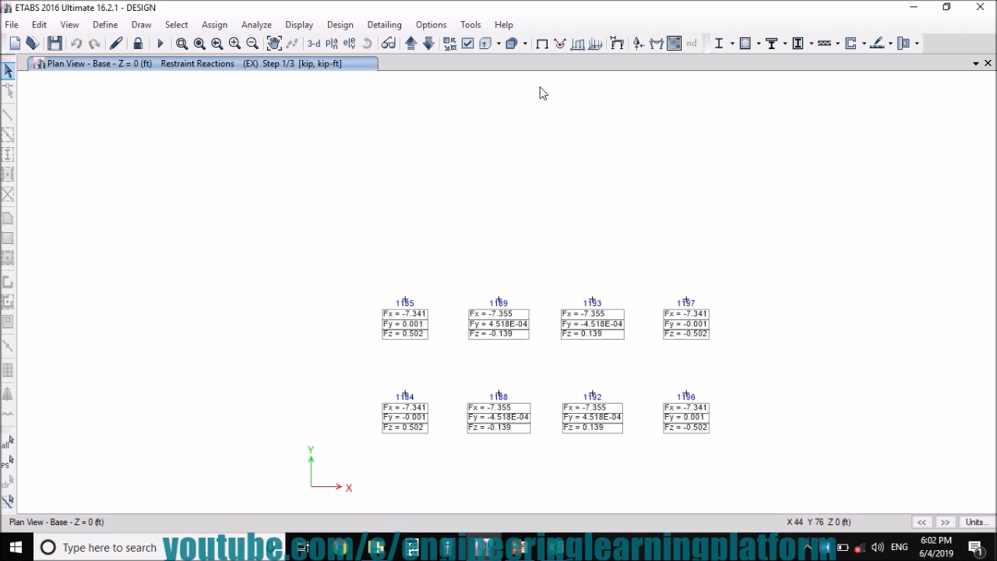
Turn off the Fy and Fz components so the tabulated EX reactions list only Fx
click(639, 43)
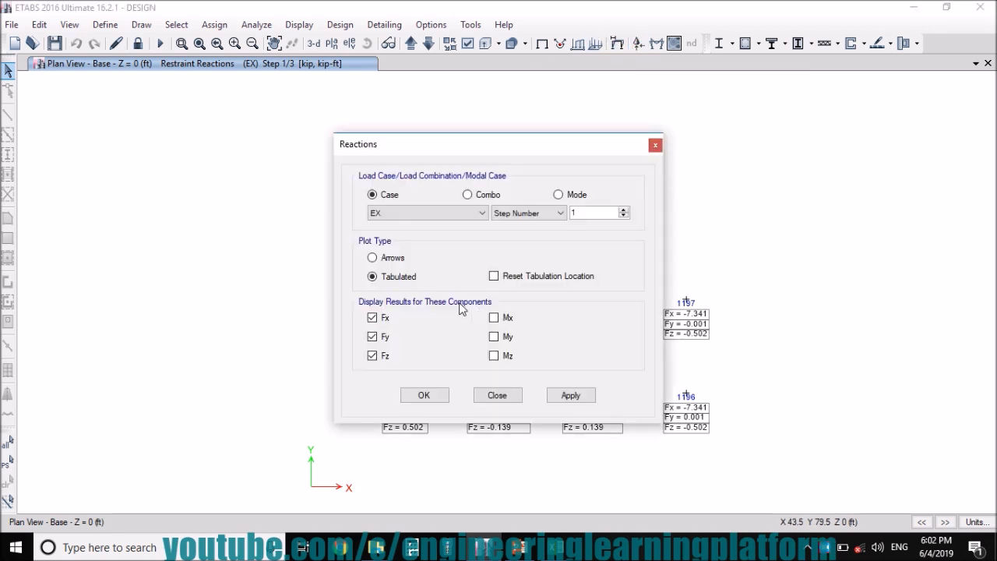
click(372, 337)
click(372, 355)
click(588, 398)
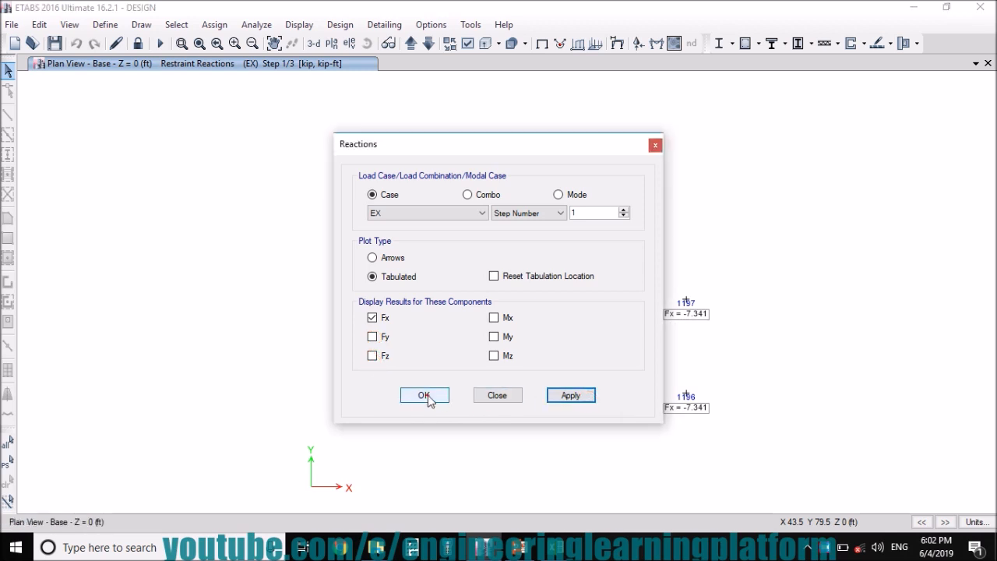
click(428, 396)
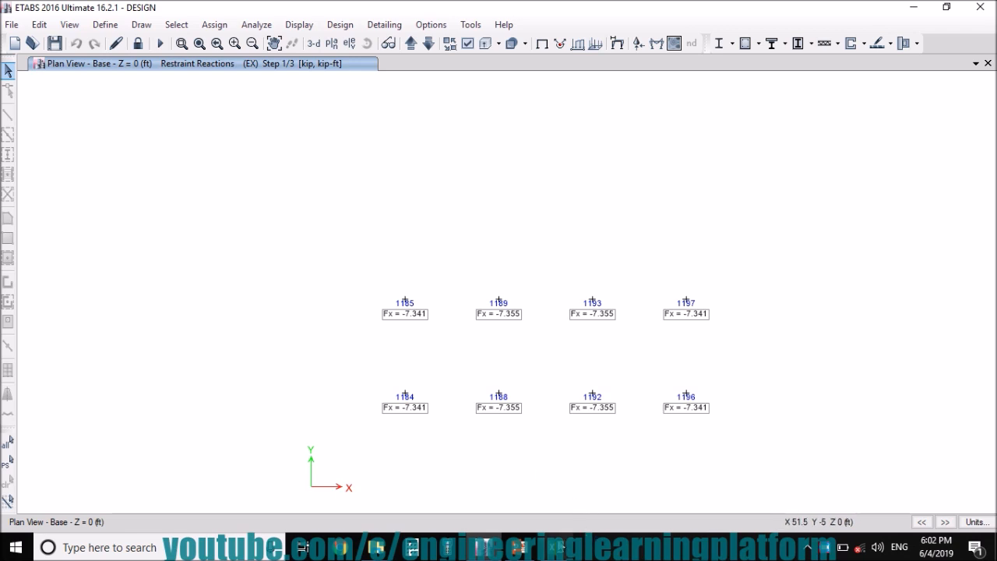
Switch to the Excel workbook, look over the Footing sheet and enter -7.34 as Peqx on the Data Sheet
click(557, 547)
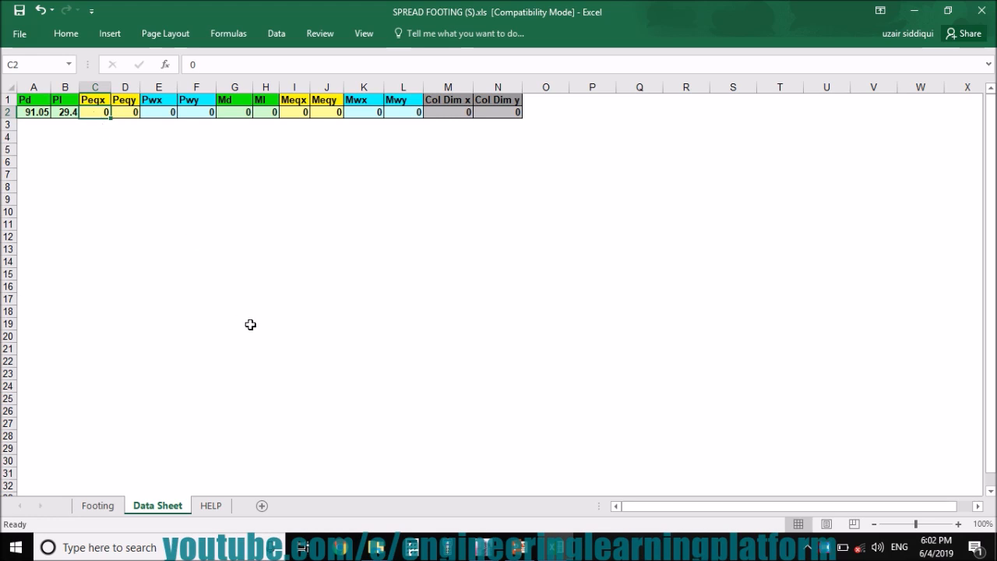
click(98, 506)
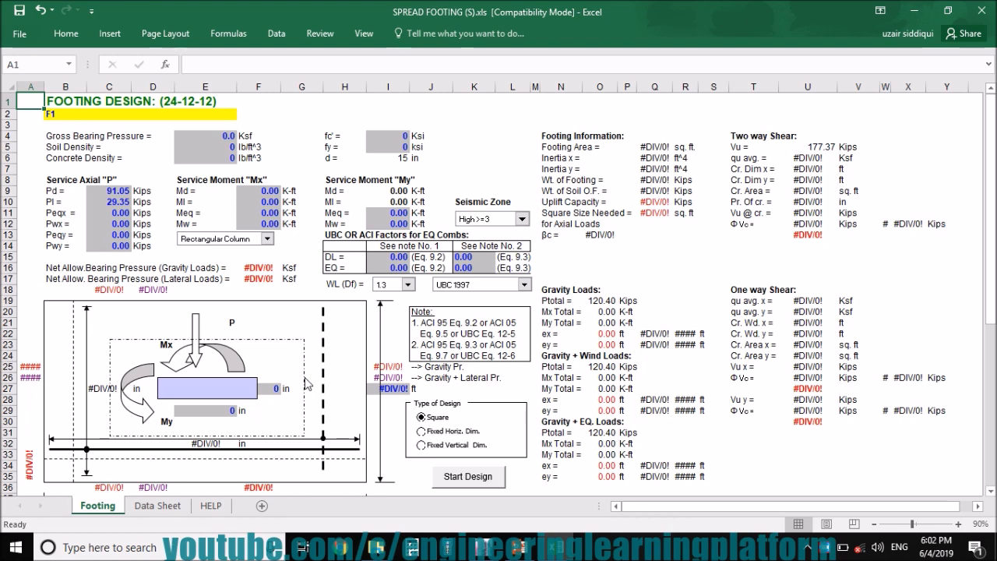
scroll(306, 383, down, 5)
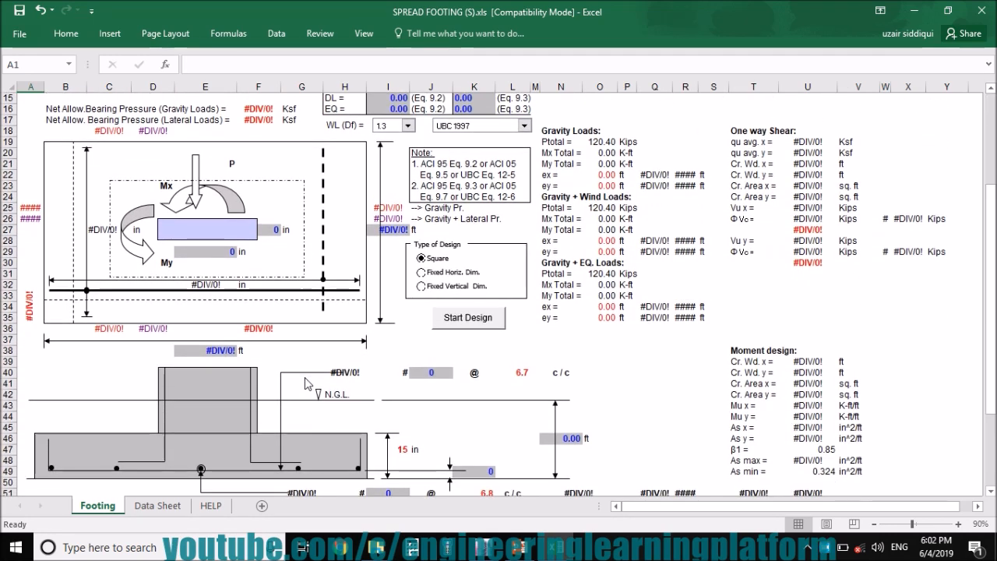
scroll(305, 384, up, 2)
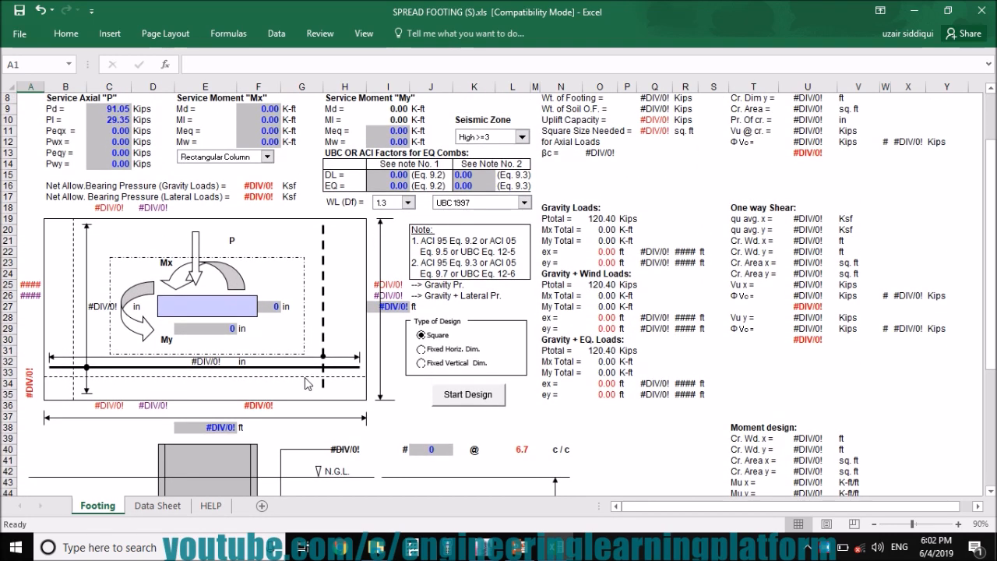
click(159, 511)
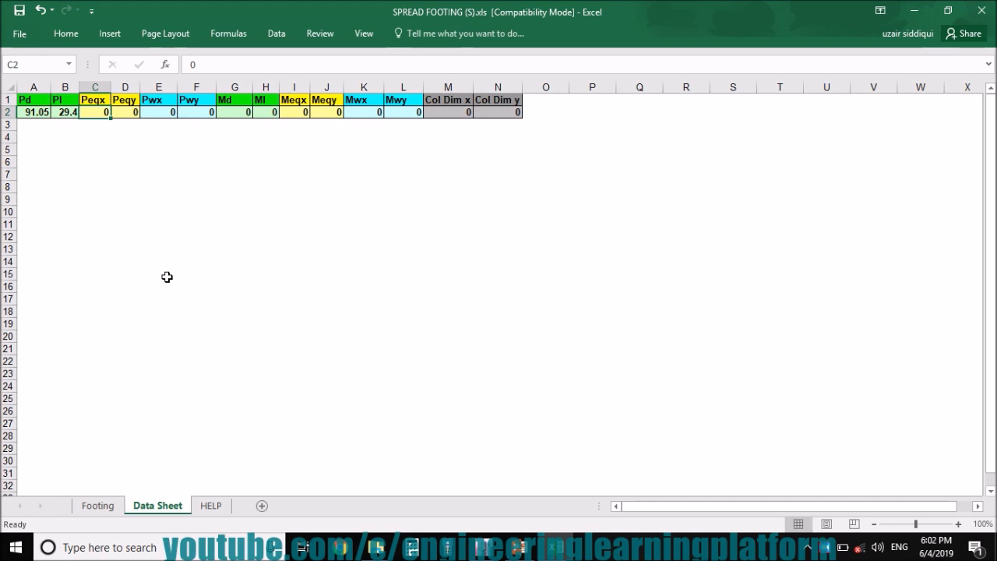
text(-7.)
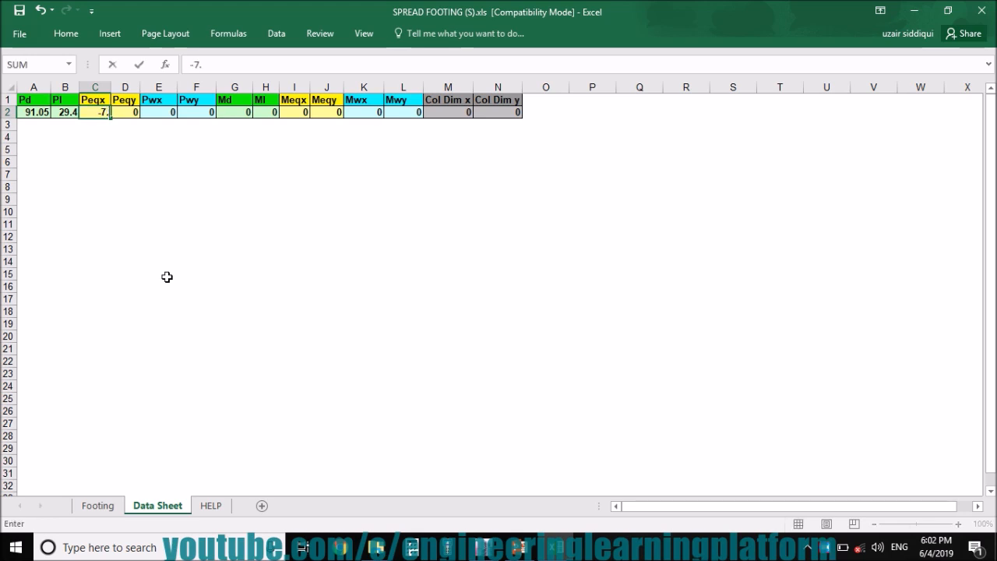
text(345)
key(Tab)
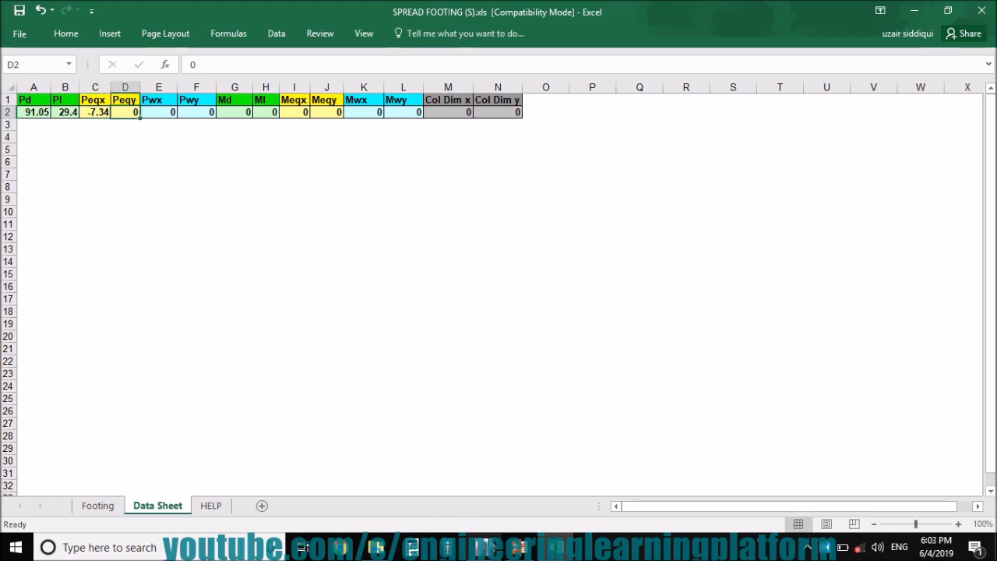
Switch to ETABS and display the tabulated support reactions for load case EY with only the Fy component
key(alt+Tab)
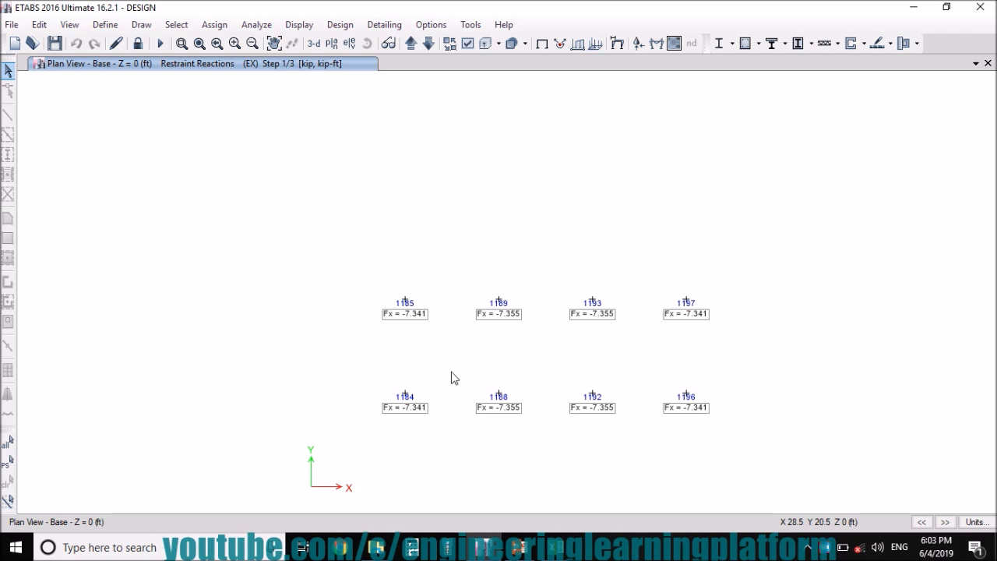
click(639, 42)
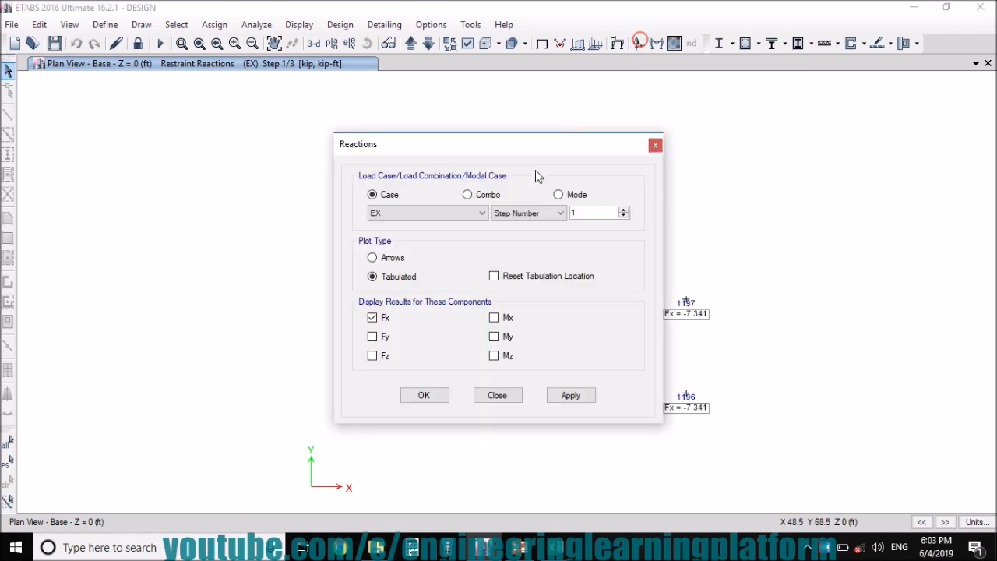
click(374, 337)
click(372, 317)
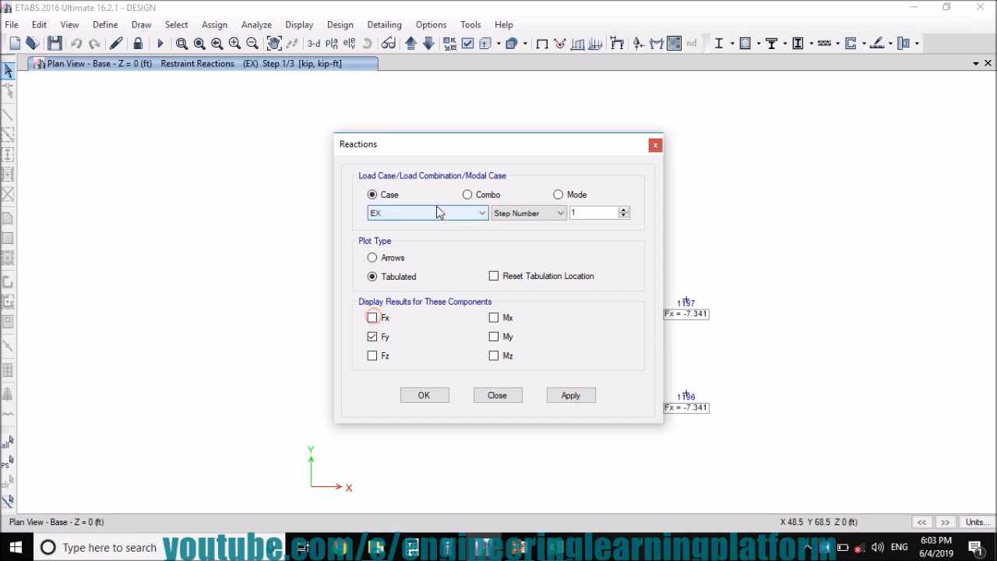
click(436, 207)
click(410, 262)
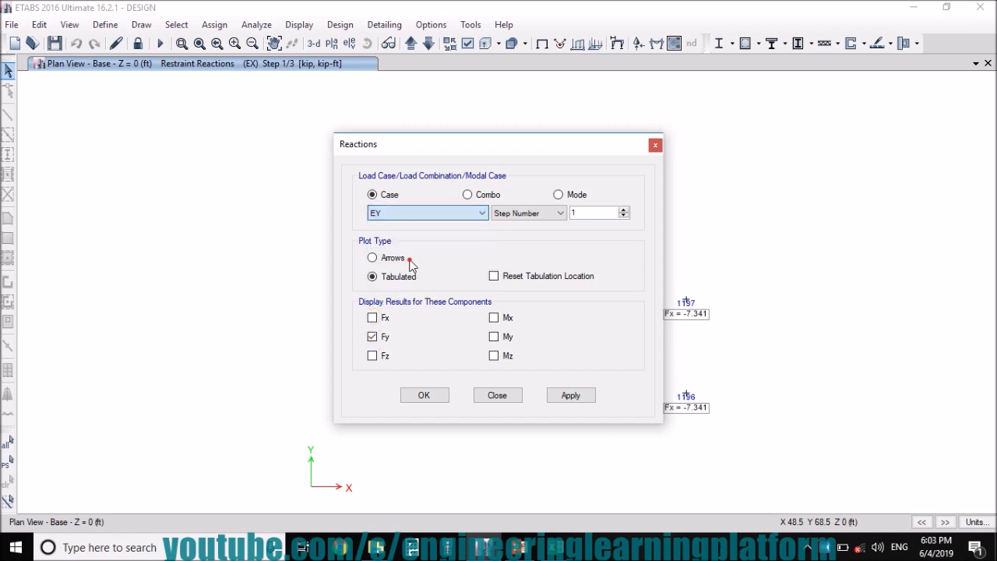
click(572, 399)
click(432, 399)
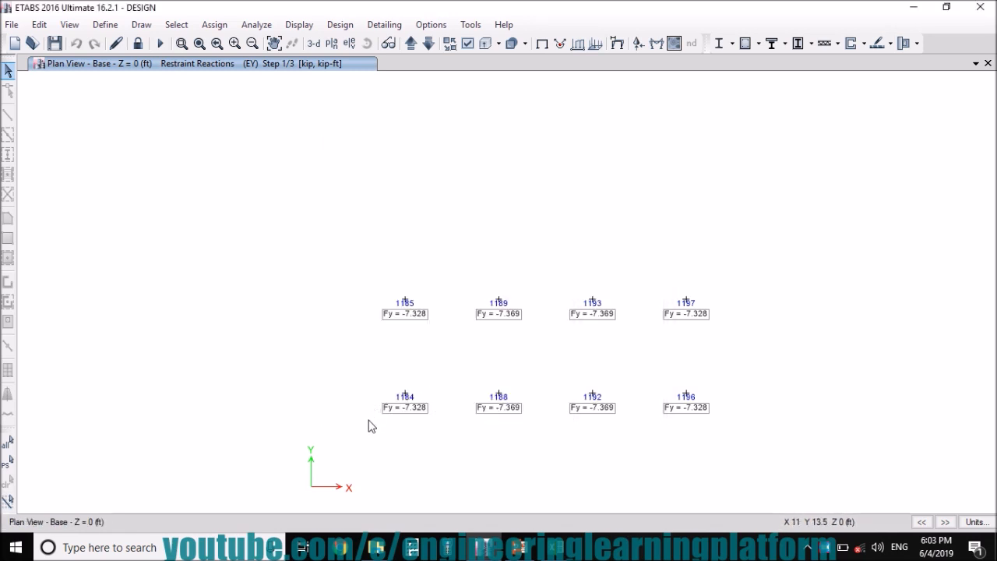
Switch to the Excel workbook and enter -7.328 as Peqy on the Data Sheet
click(557, 548)
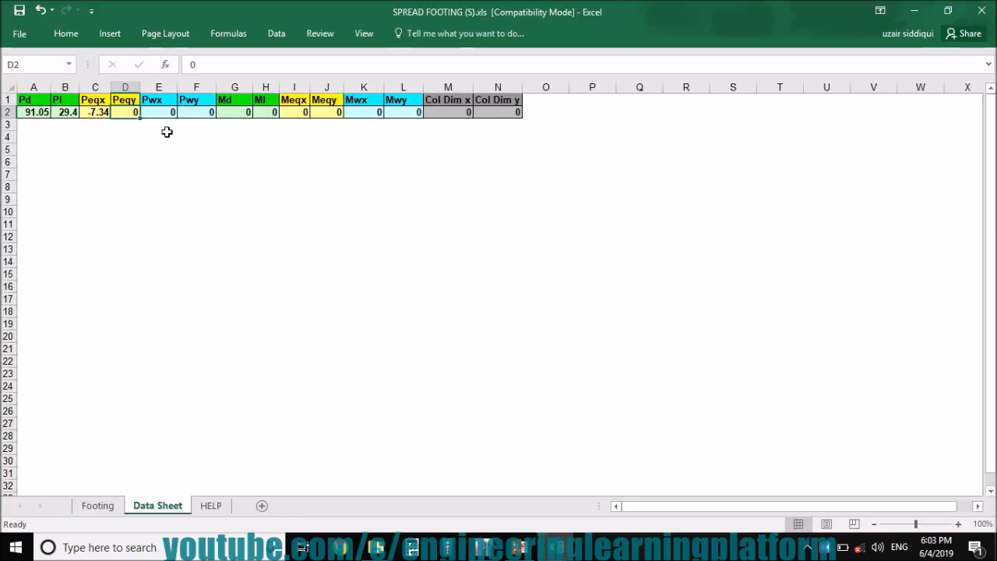
text(-7.)
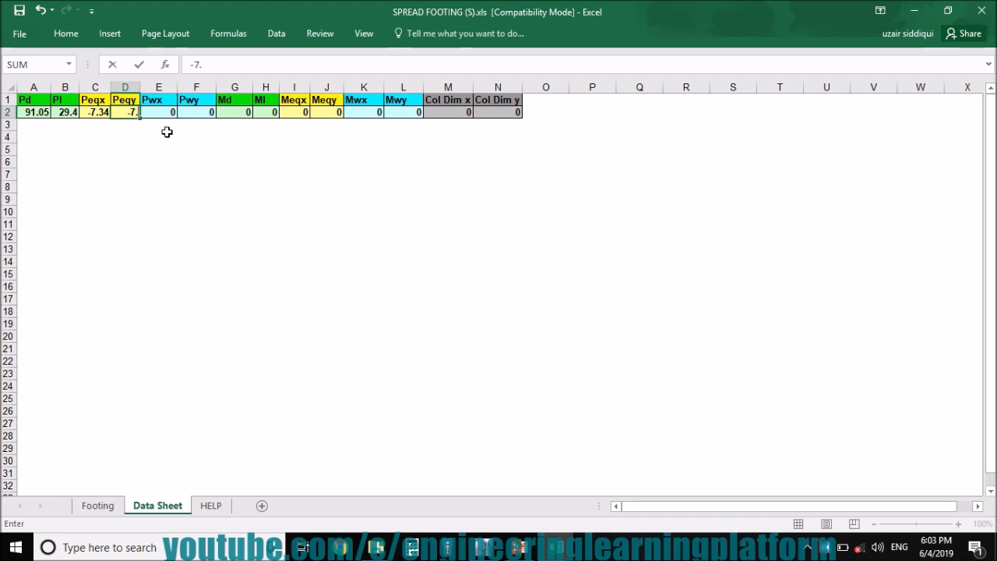
text(328)
key(Tab)
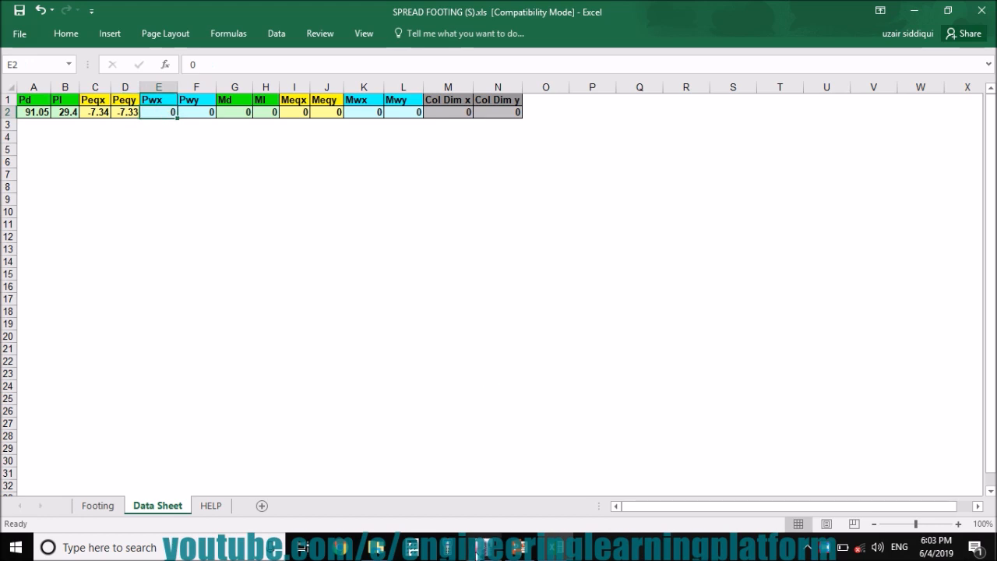
Switch to ETABS and change the tabulated EY support reactions to show only the Fz component
mouse_move(483, 547)
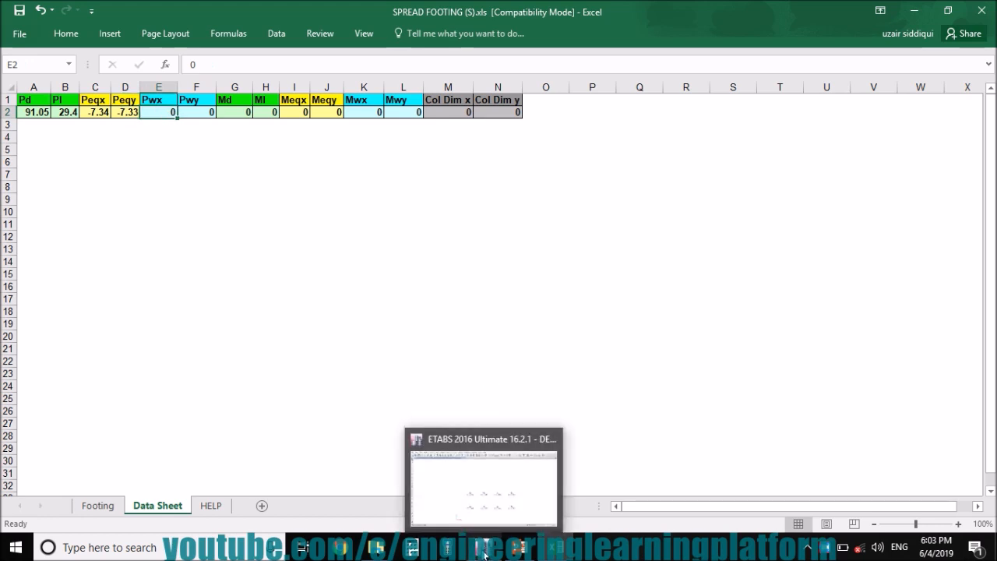
click(485, 547)
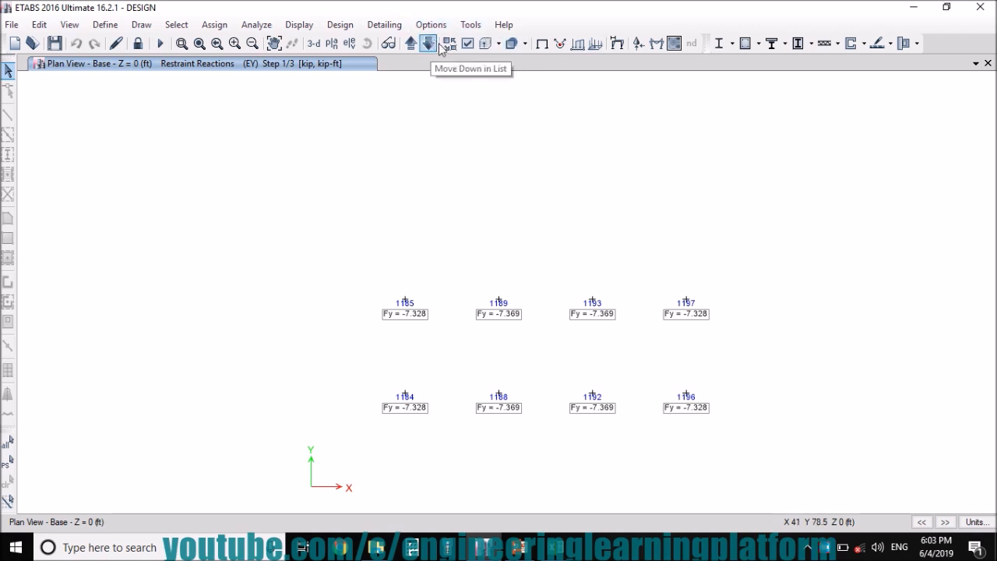
click(639, 47)
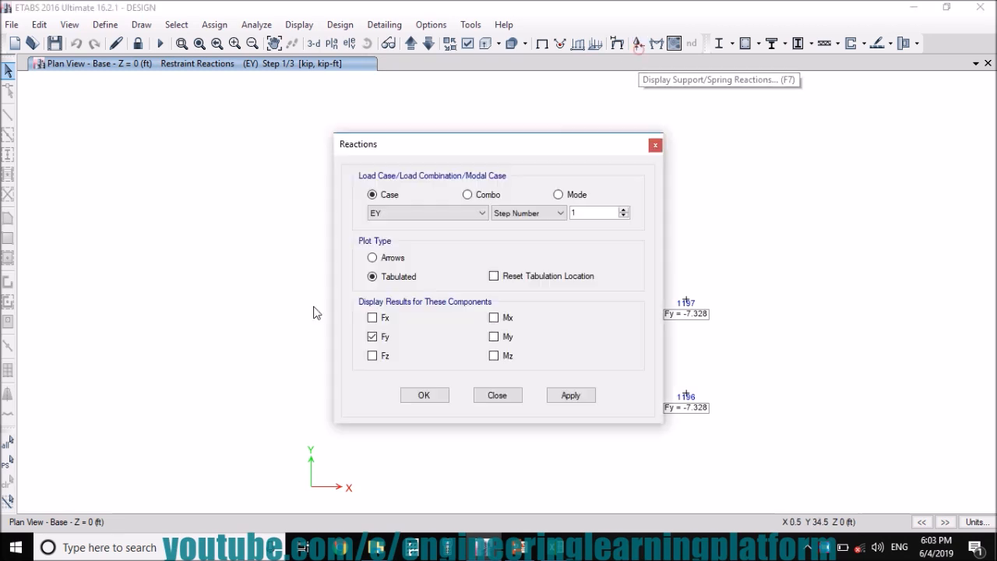
click(372, 356)
click(373, 337)
click(571, 395)
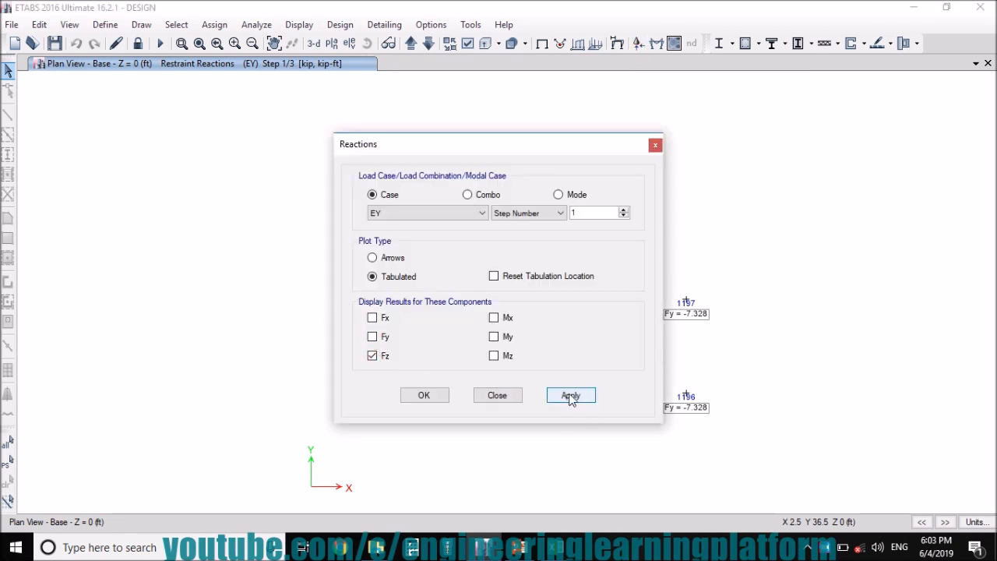
click(420, 397)
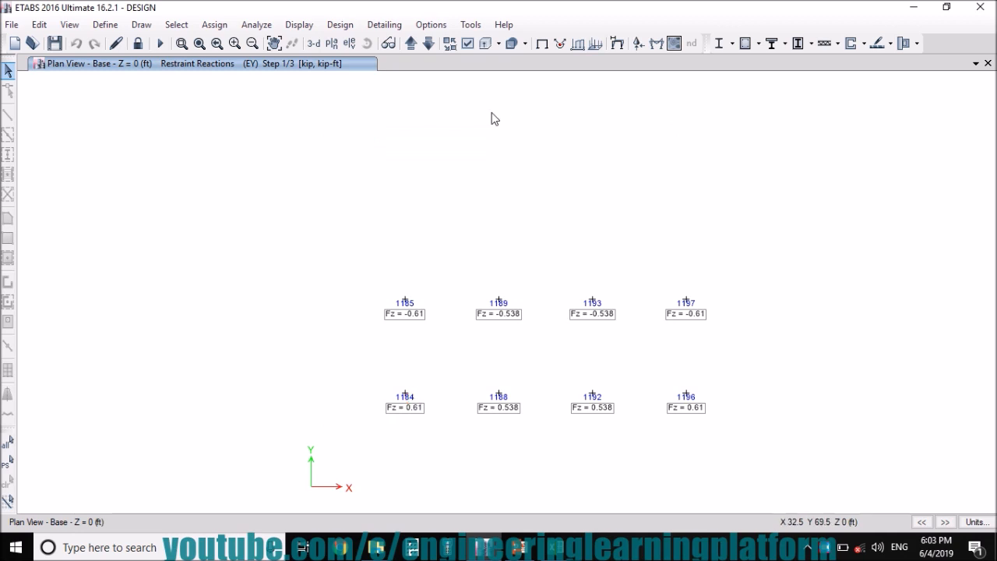
click(467, 43)
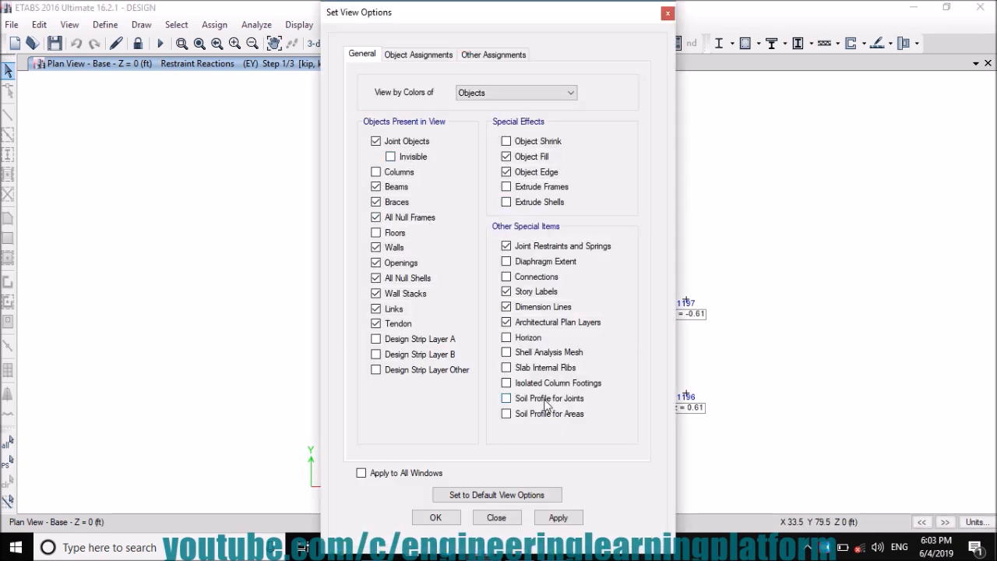
click(498, 515)
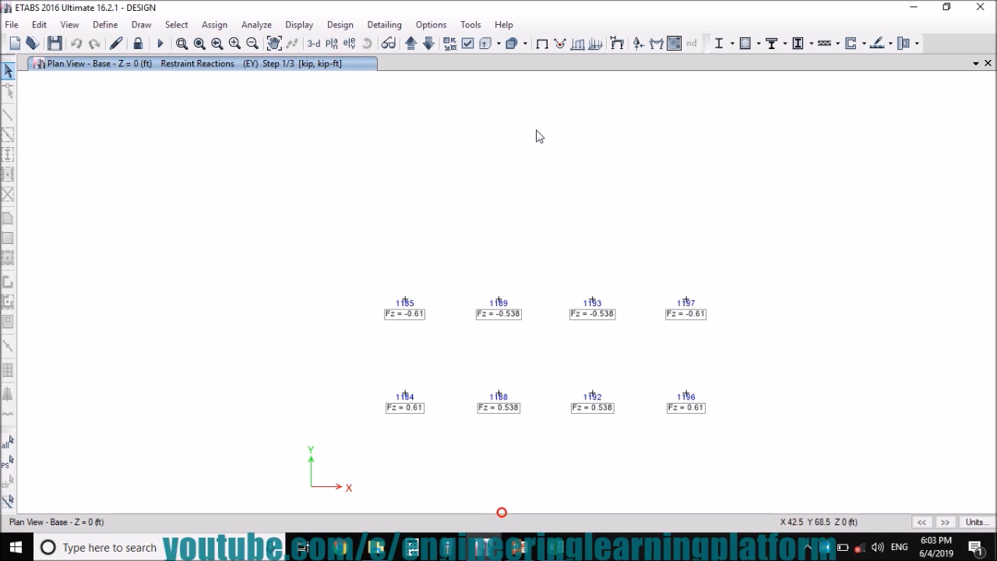
click(825, 547)
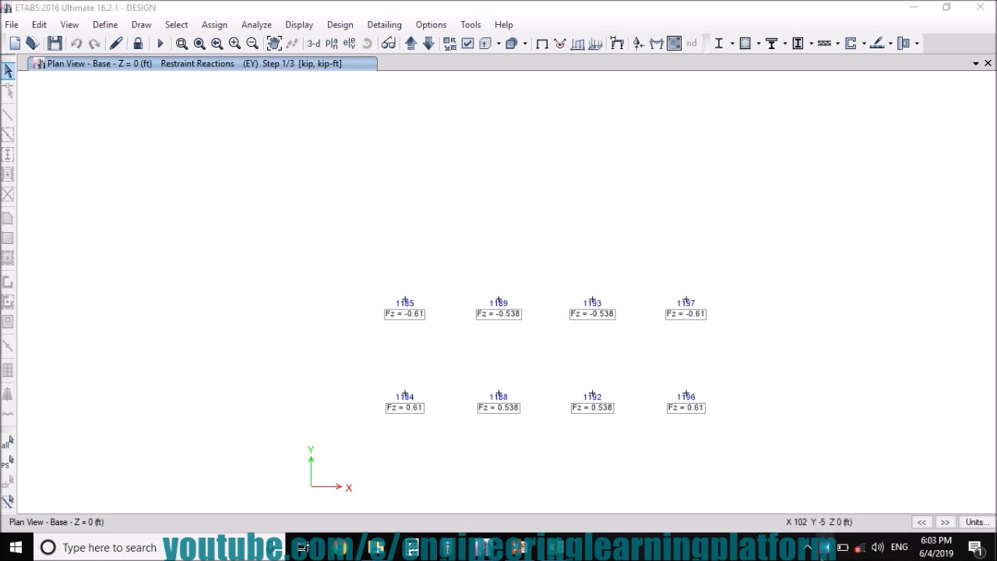
right_click(825, 547)
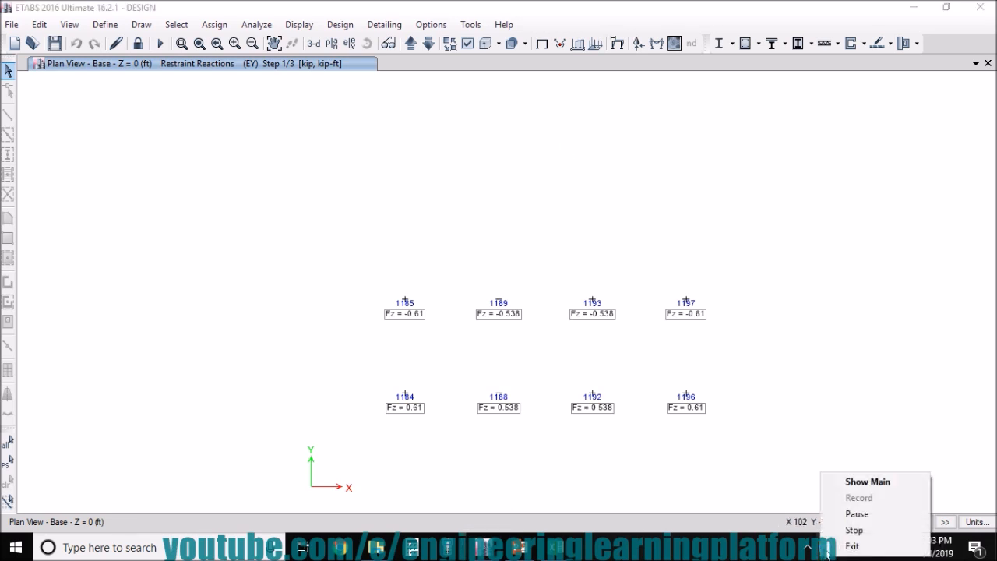
click(852, 513)
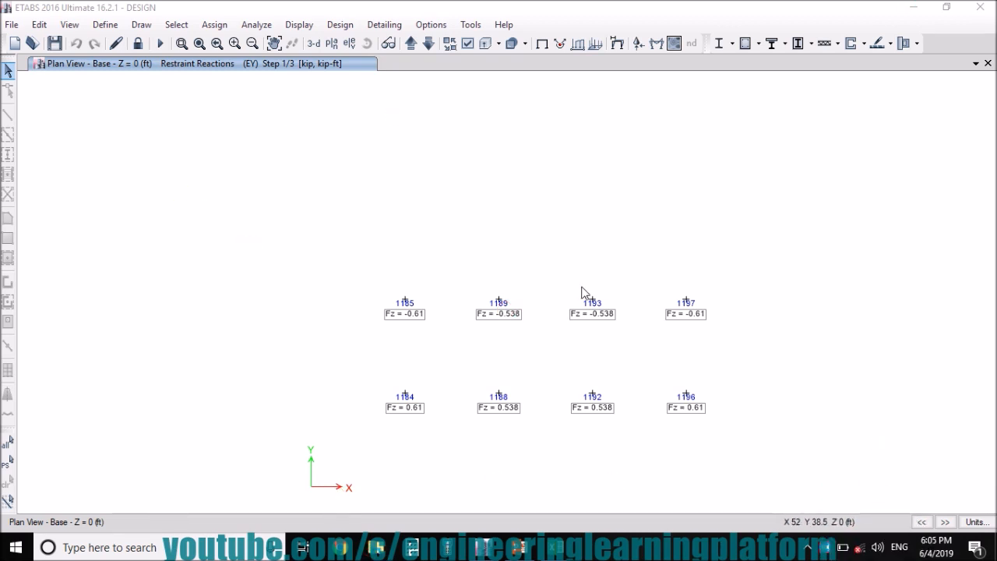
click(469, 49)
click(469, 48)
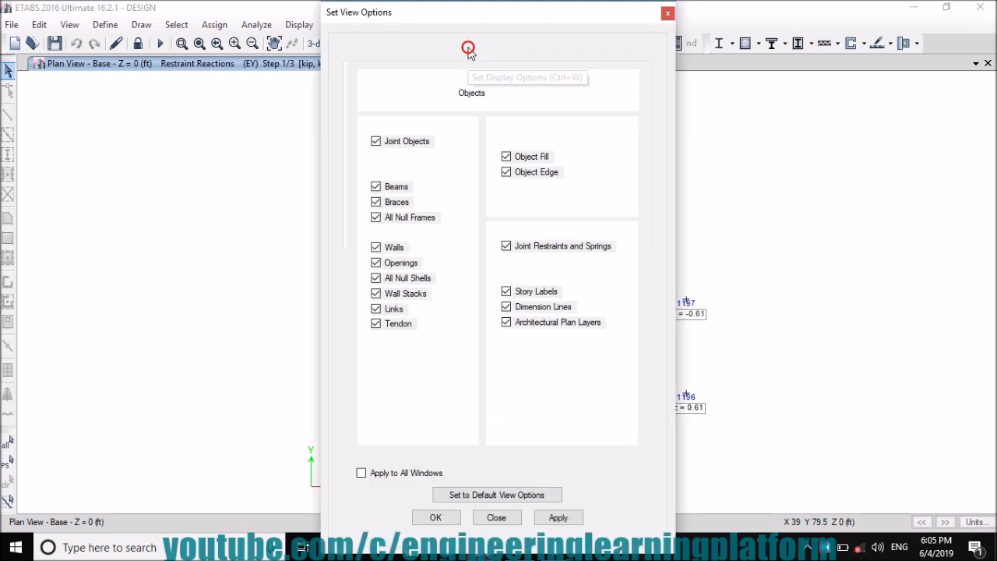
click(668, 13)
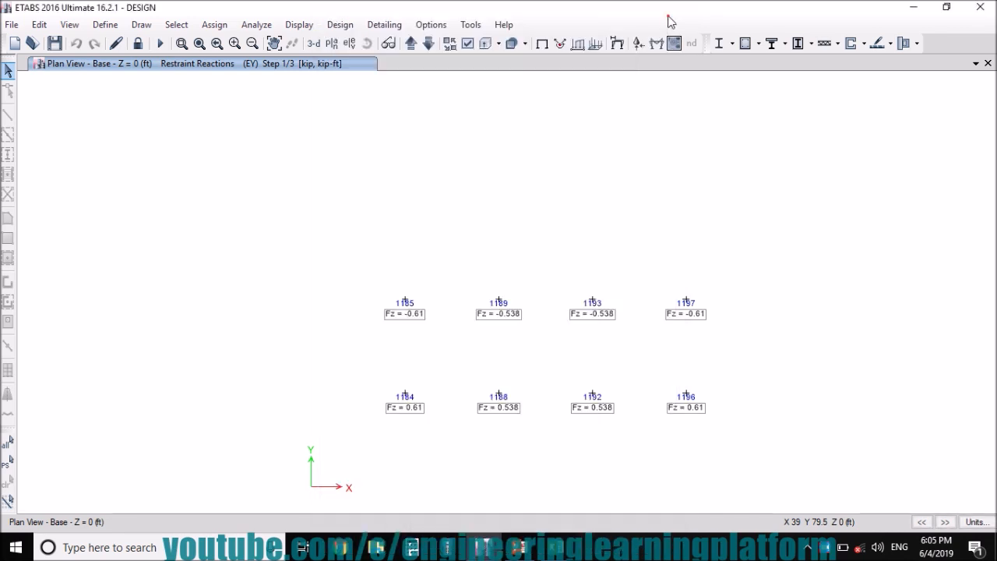
click(639, 43)
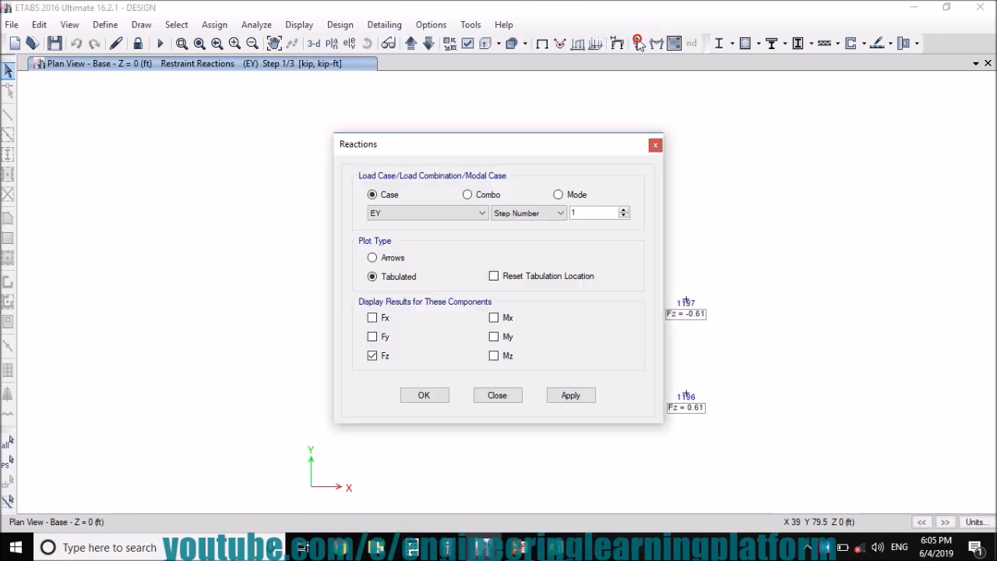
click(373, 336)
click(372, 355)
click(497, 395)
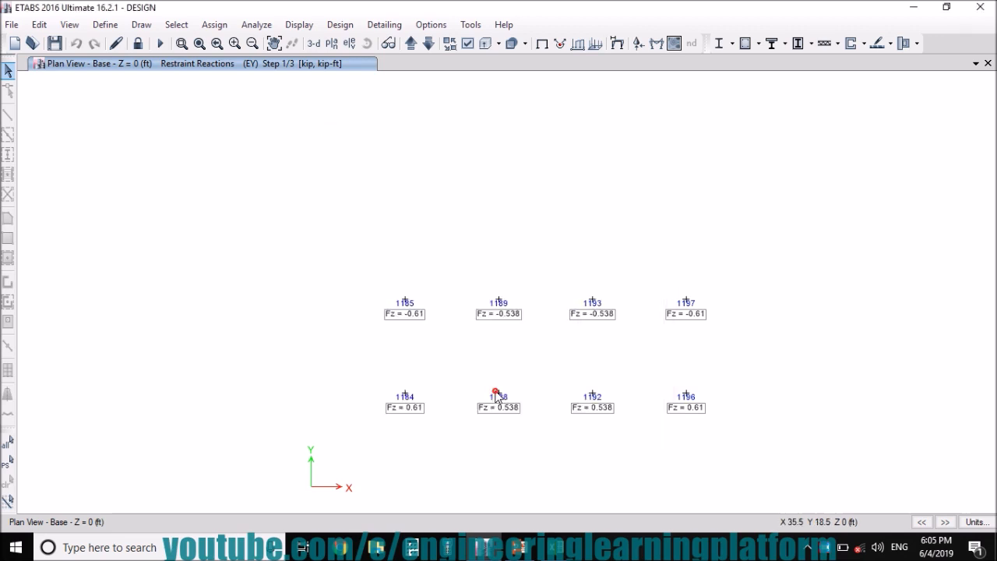
Switch to the Excel workbook and select the Md value cell on the Data Sheet
click(561, 544)
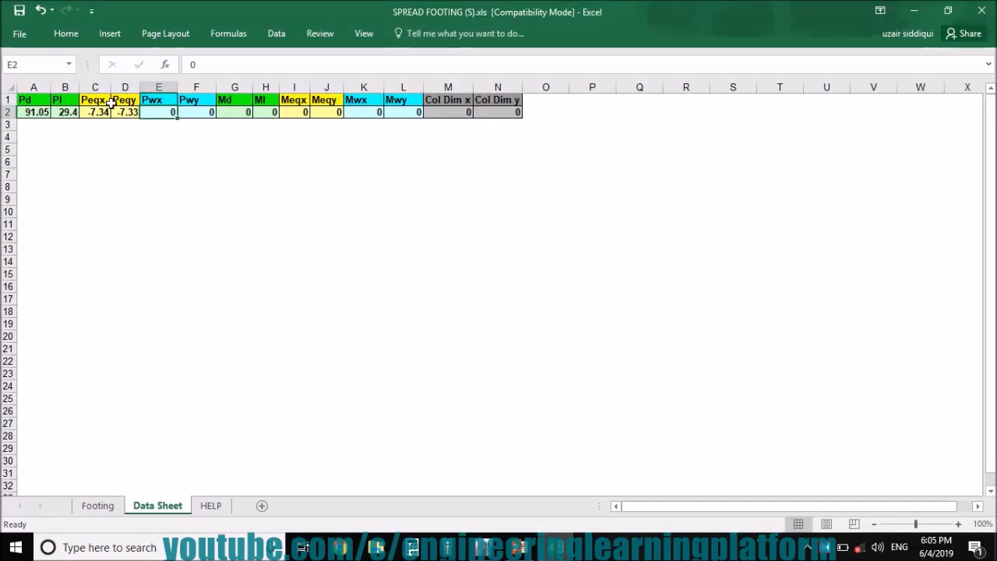
click(233, 113)
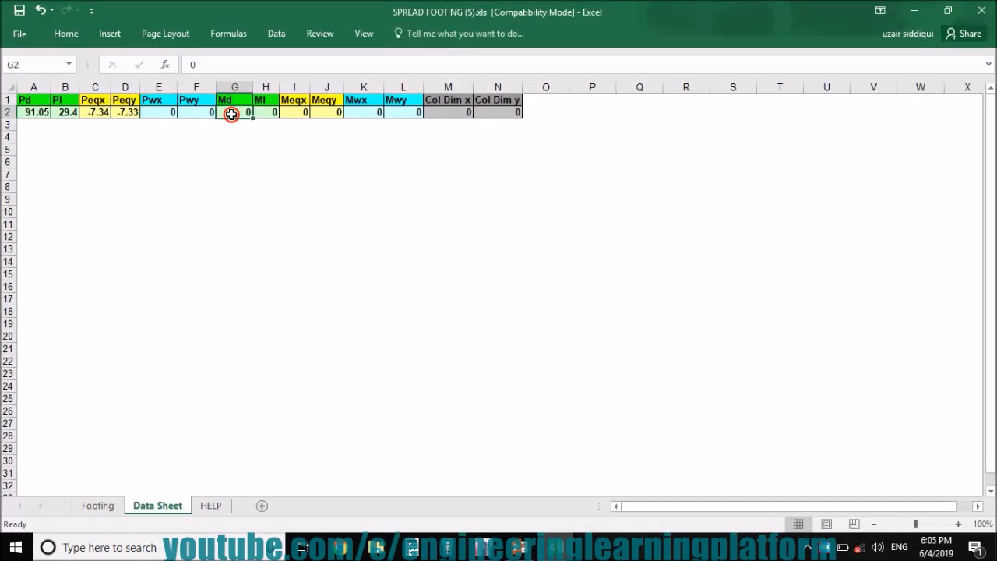
Switch to ETABS and display the tabulated support reactions for DEAD TOTAL with only the moment components Mx, My and Mz
click(483, 547)
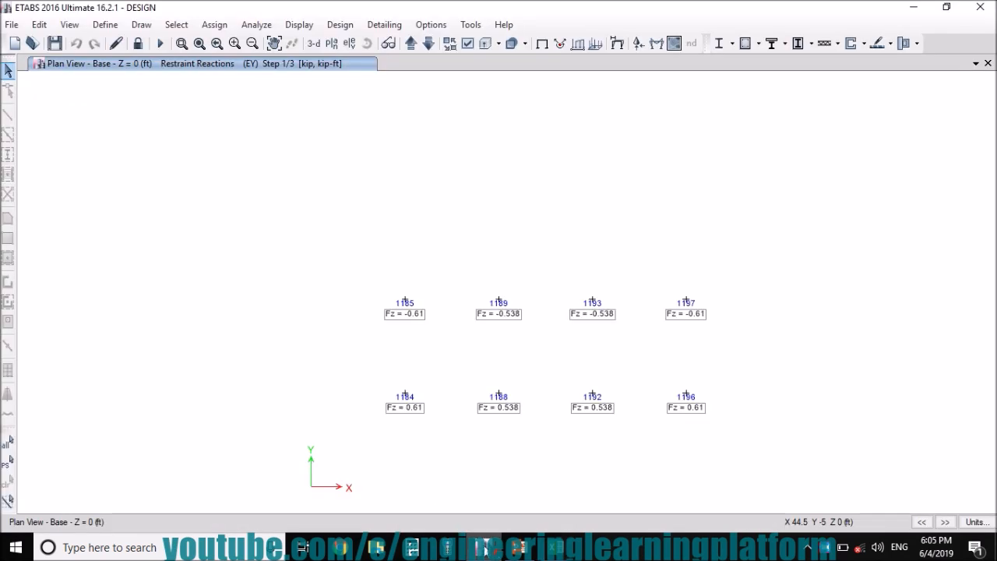
click(637, 43)
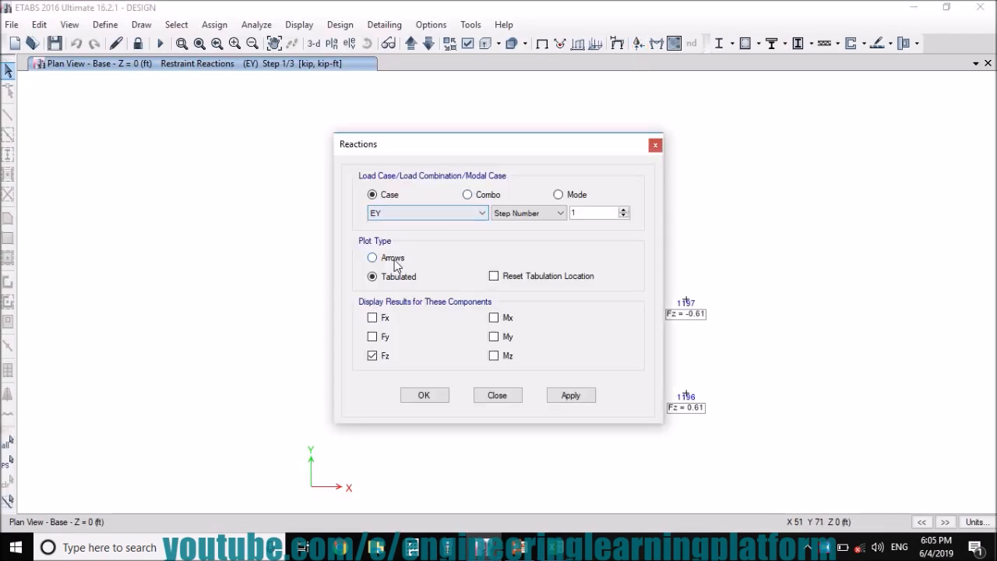
click(432, 215)
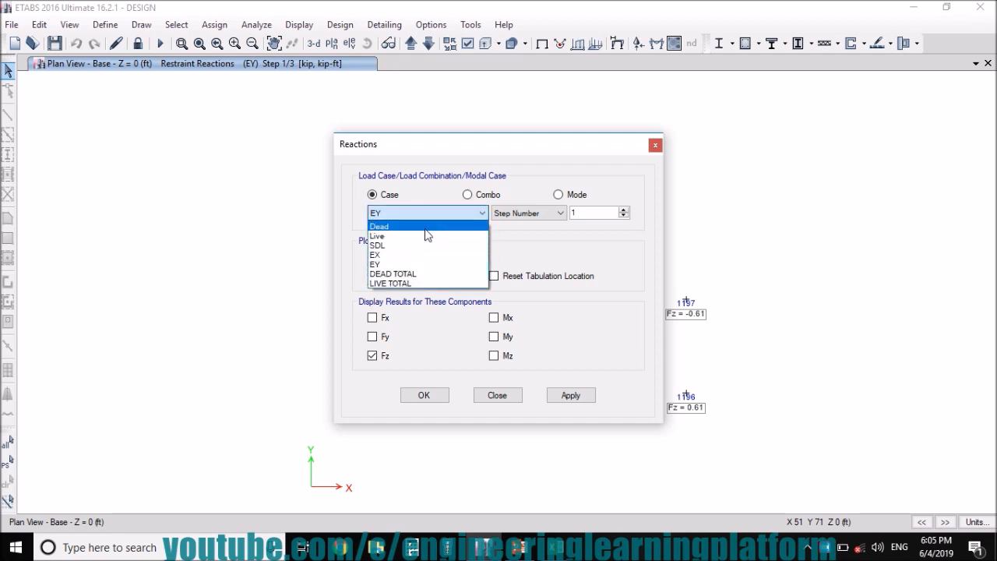
click(410, 274)
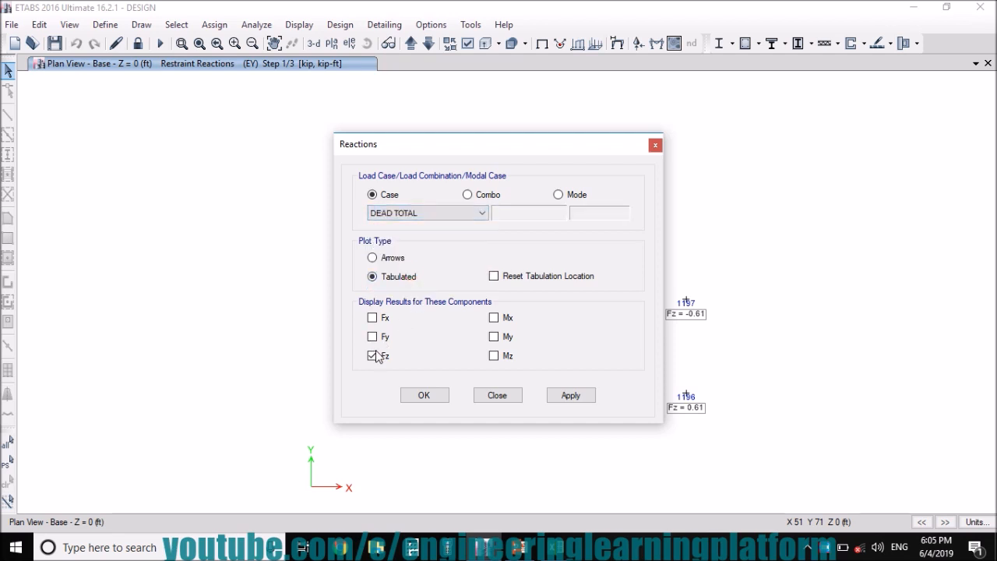
click(495, 318)
click(496, 338)
click(556, 395)
click(433, 396)
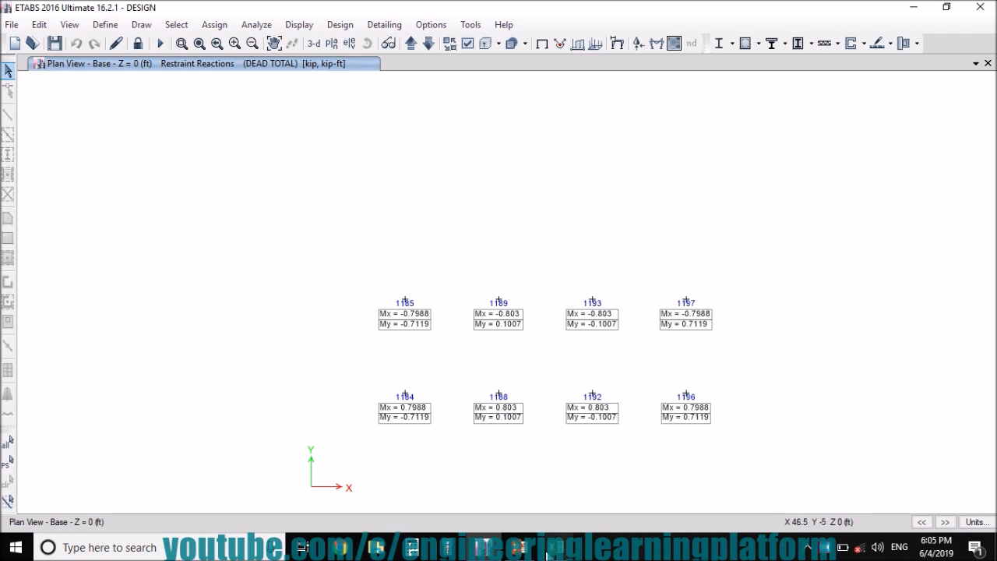
Switch to the Excel workbook and enter 0.803 as Md on the Data Sheet
click(555, 547)
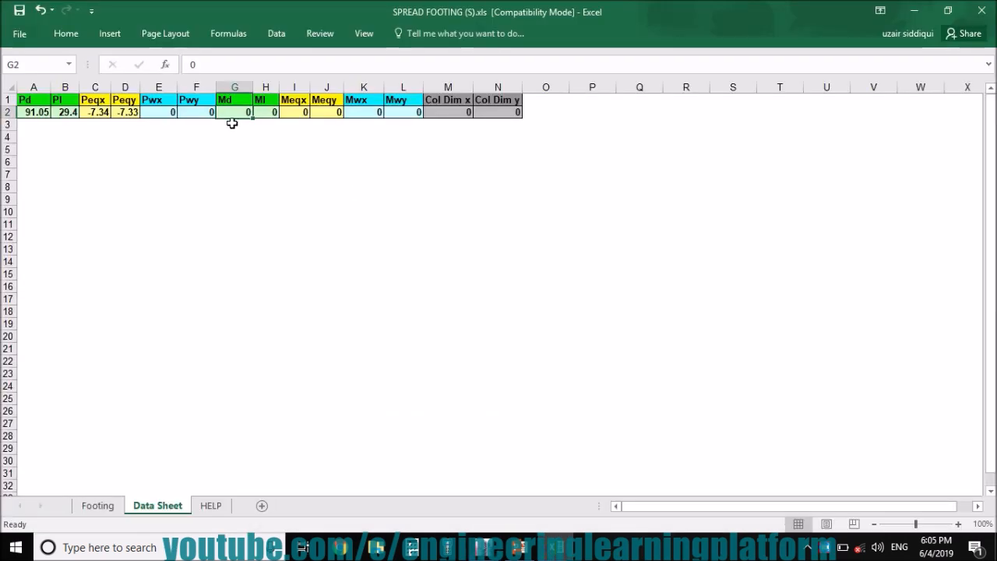
text(0.803)
key(Tab)
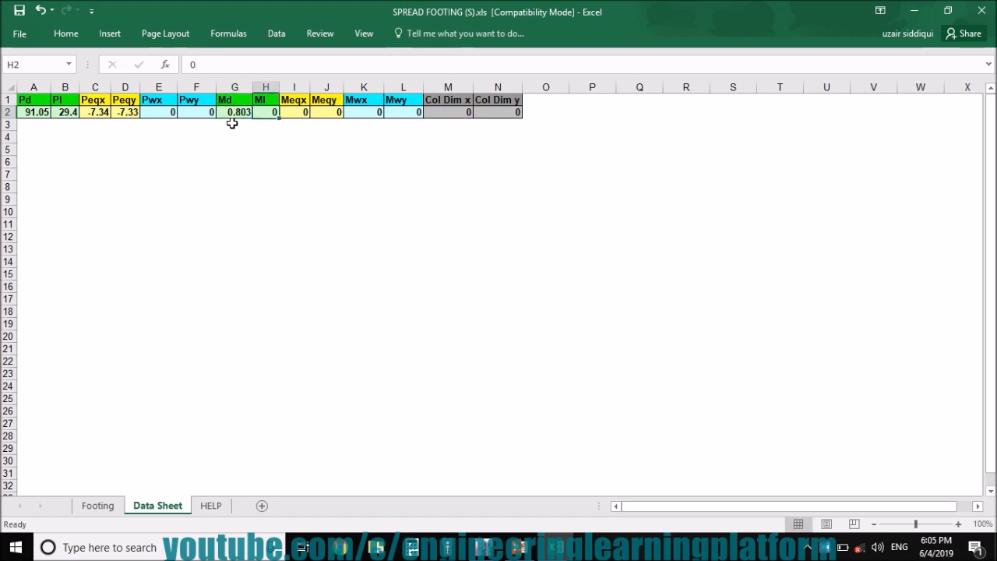
Switch to ETABS and change the tabulated support moments to the LIVE TOTAL load case
click(490, 548)
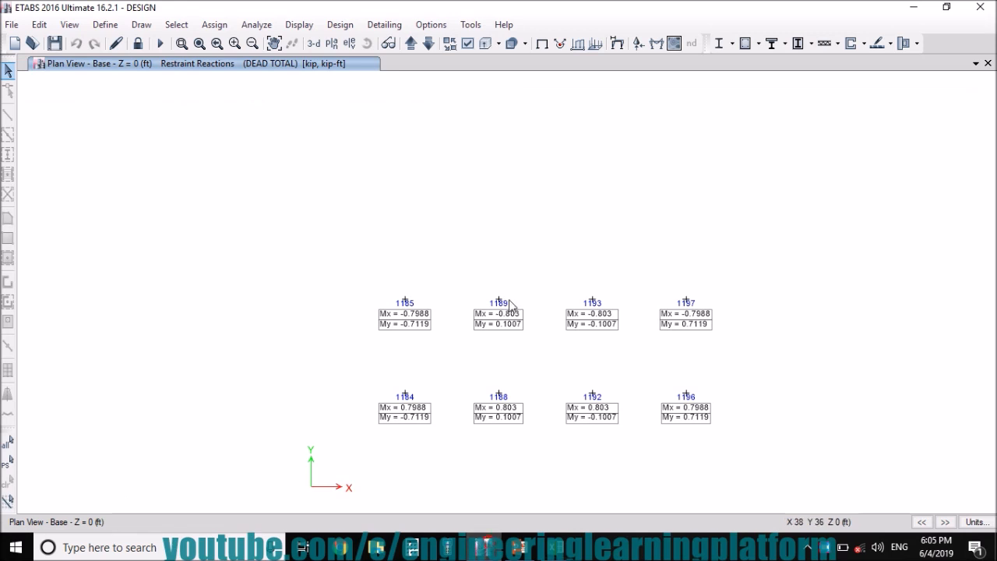
click(635, 45)
click(457, 214)
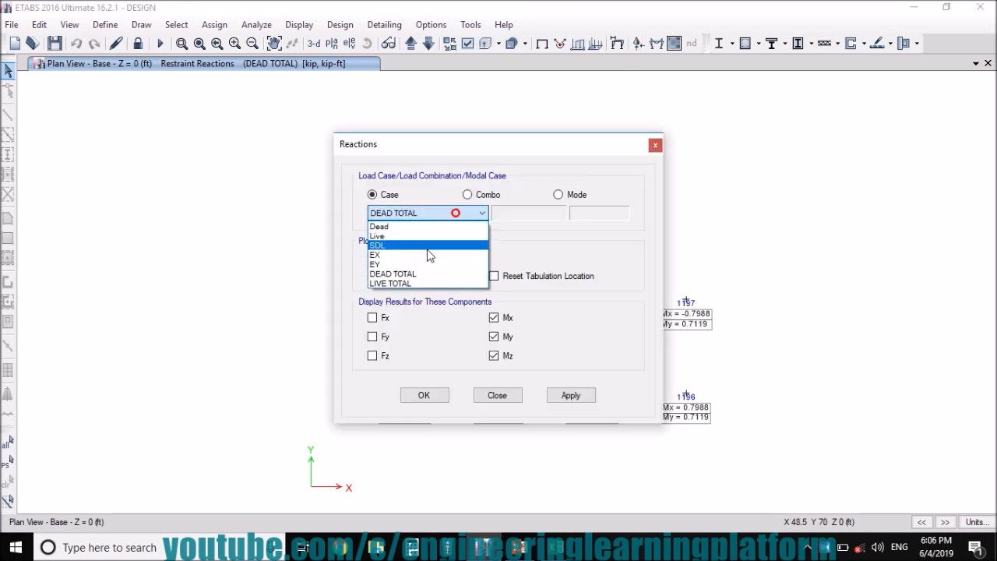
click(413, 283)
click(564, 396)
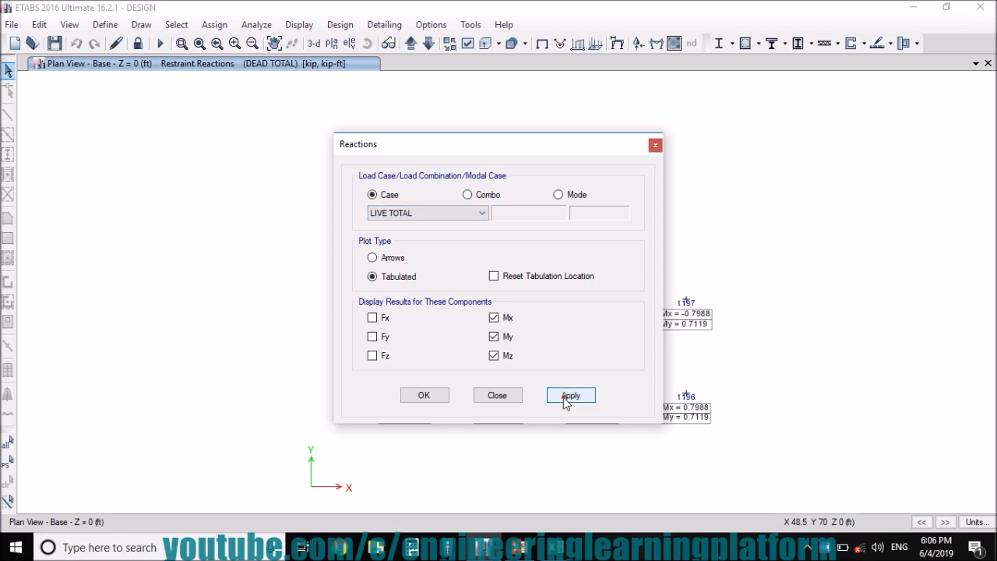
click(424, 396)
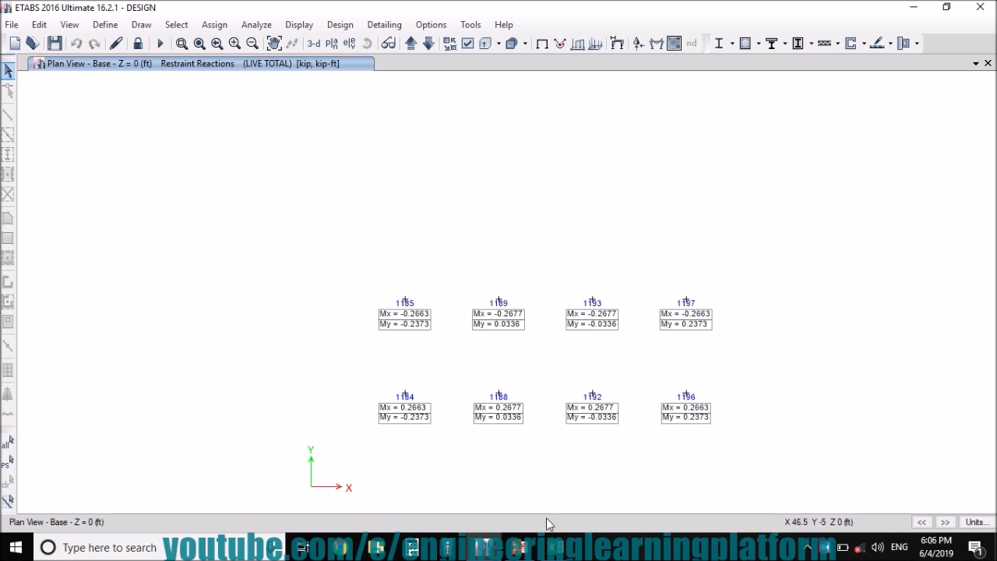
Switch to the Excel workbook and enter 0.2663 as Ml on the Data Sheet
click(554, 547)
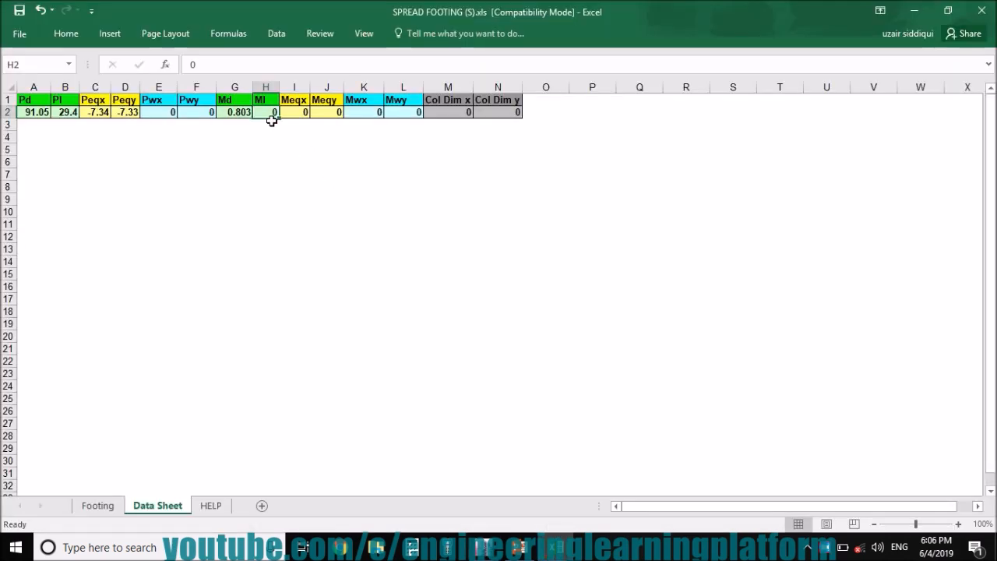
text(0.)
text(2663)
key(Tab)
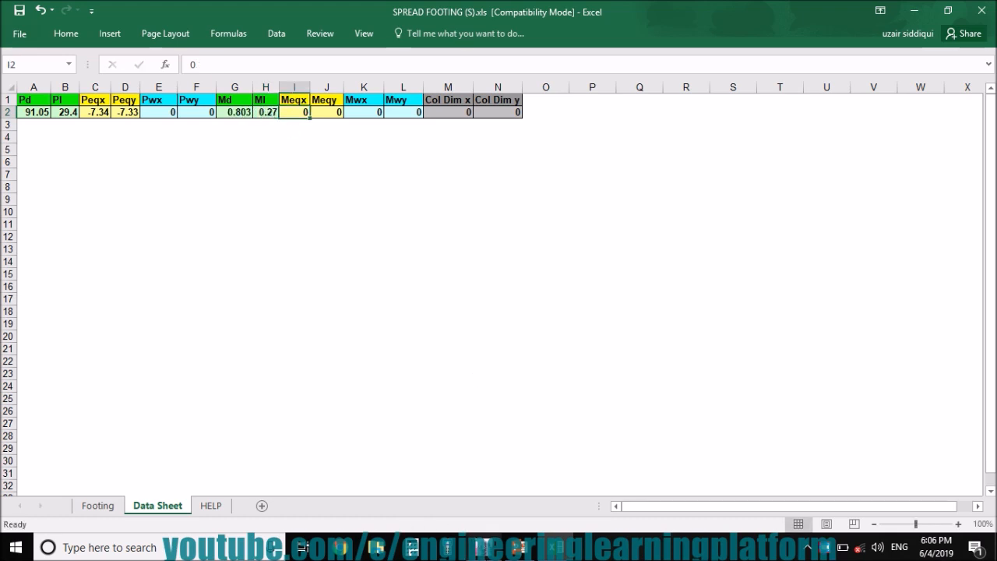
Switch to ETABS and change the tabulated support moments to load case EX
click(484, 547)
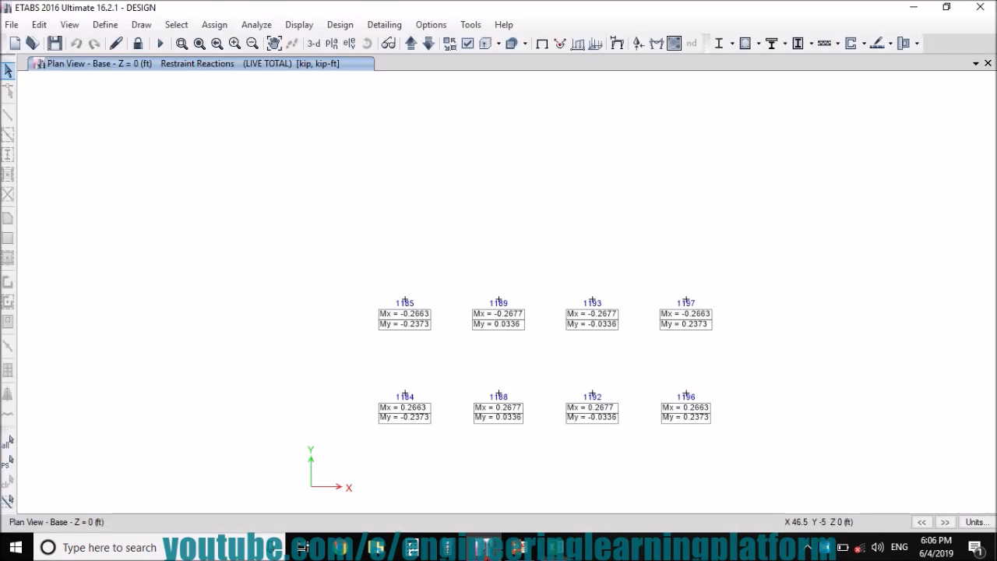
click(638, 43)
click(413, 213)
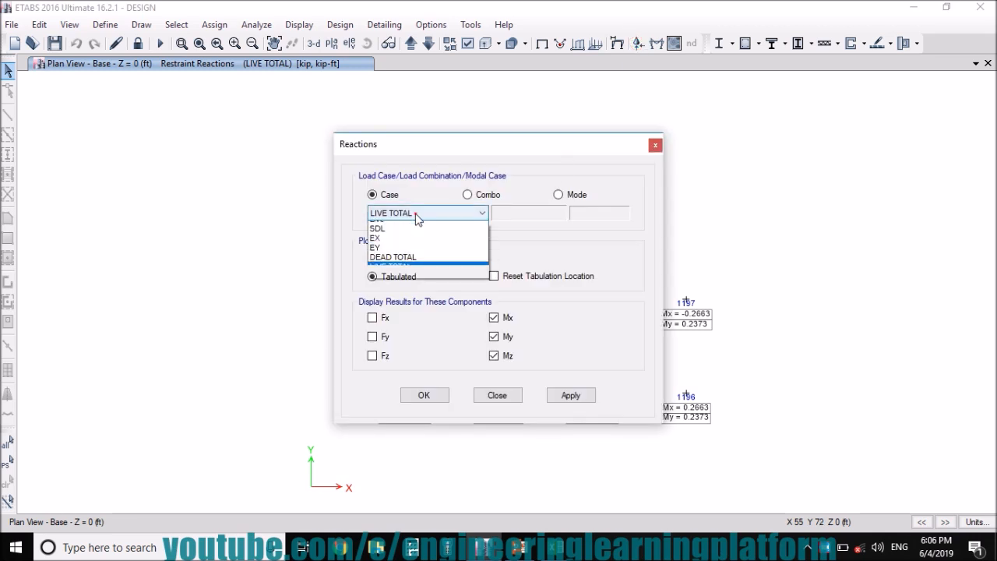
click(406, 256)
click(583, 398)
click(428, 397)
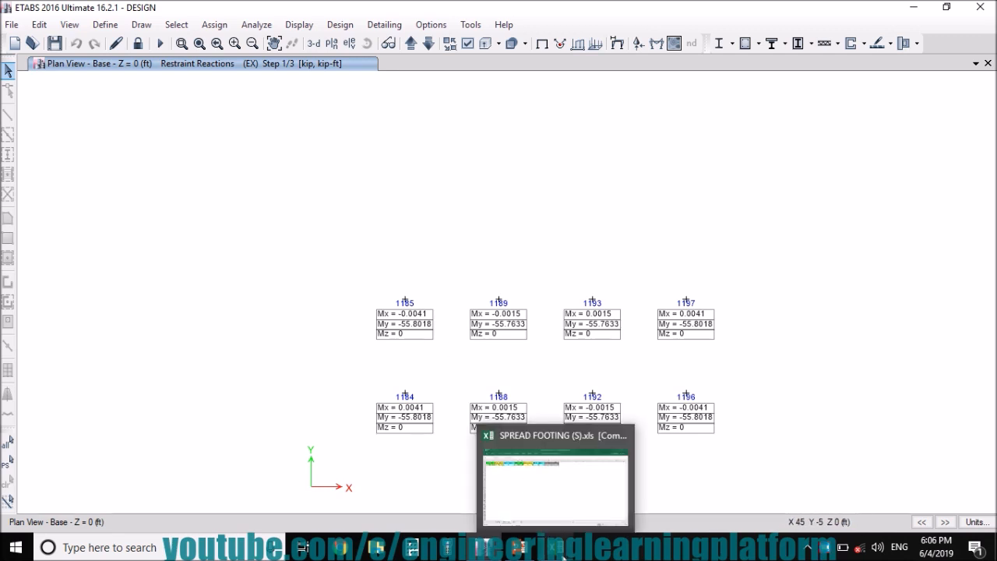
Check the Meqx entry on the Excel Data Sheet against the EX support moments in the ETABS base plan
click(558, 549)
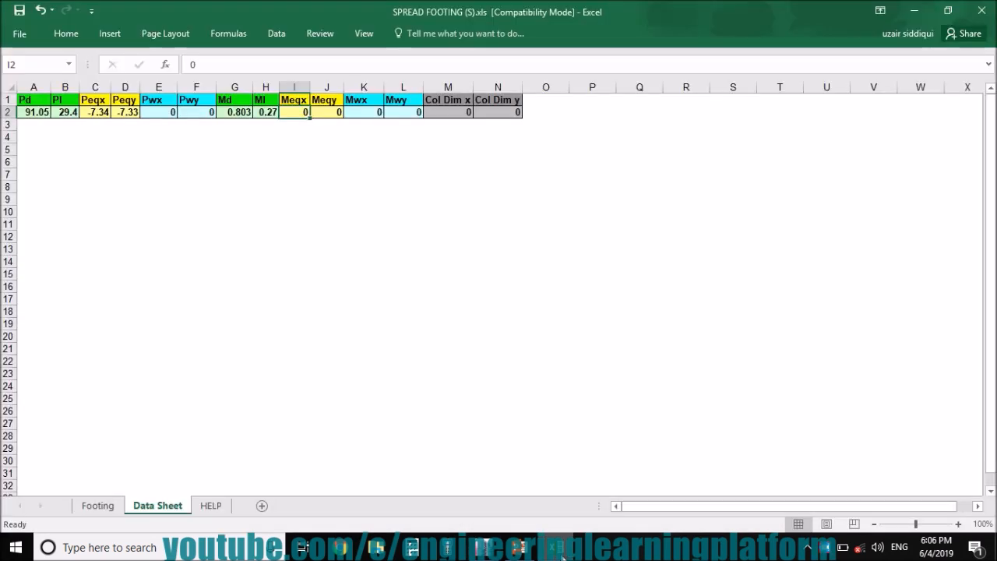
mouse_move(495, 549)
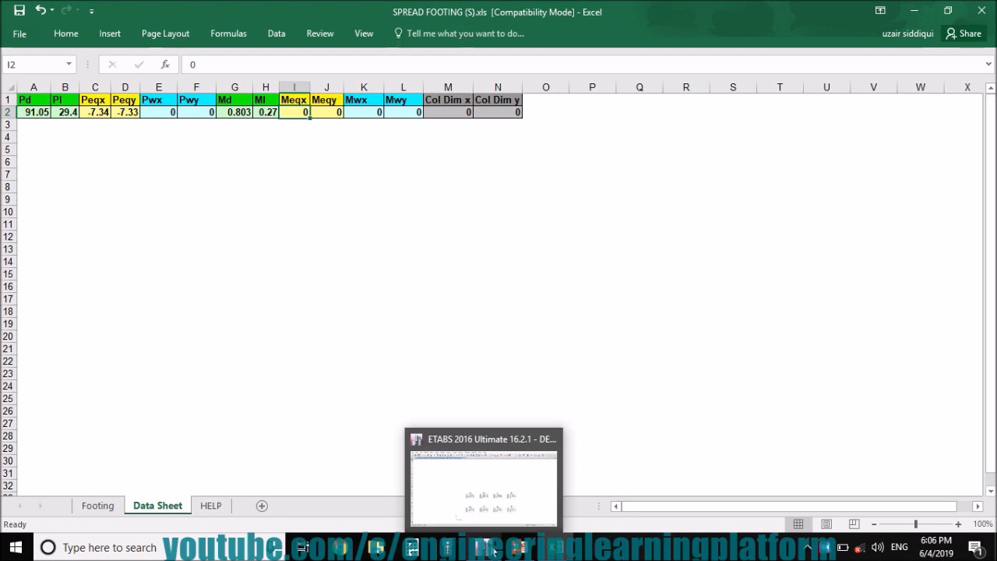
click(494, 550)
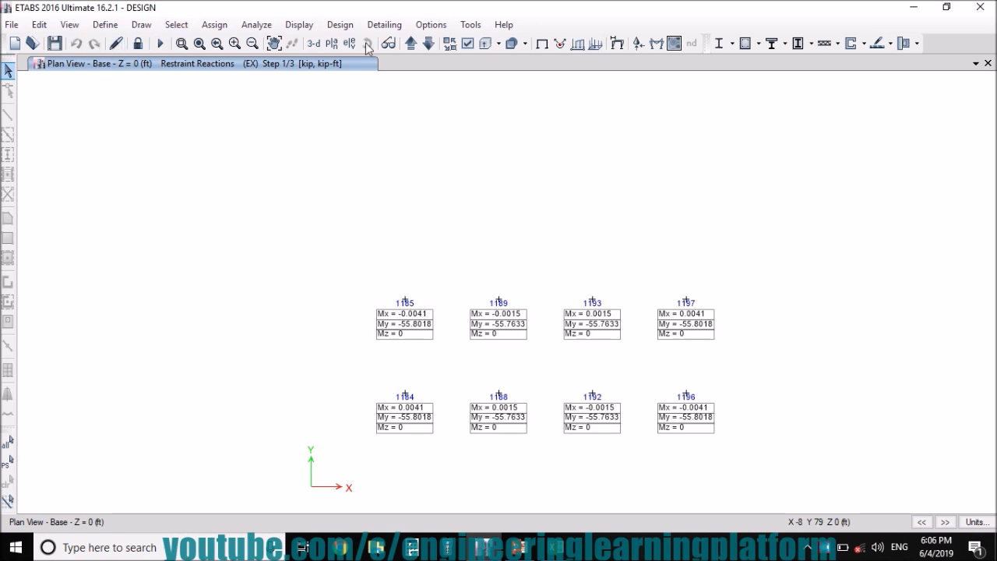
click(274, 43)
drag(648, 390, 629, 357)
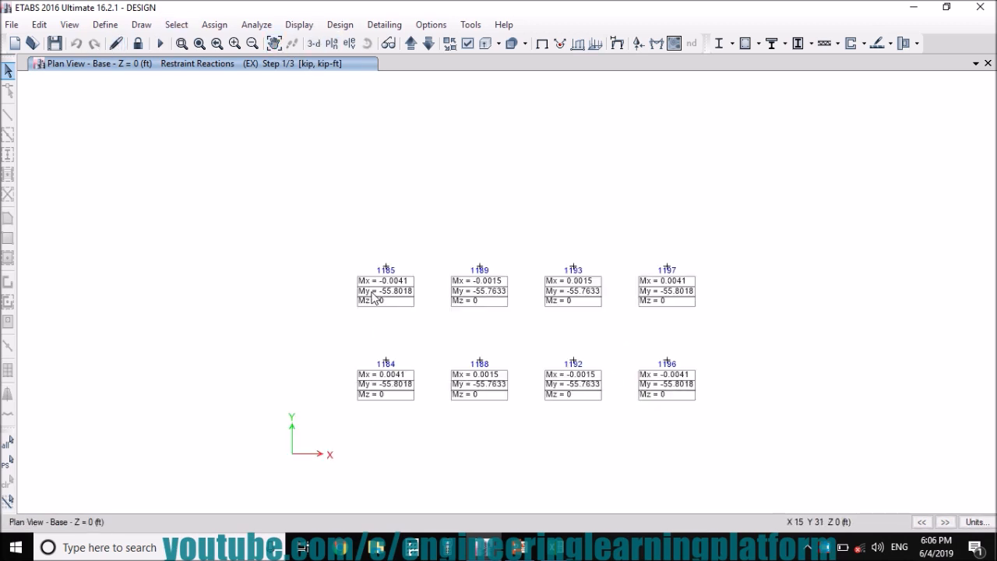
Switch to the Excel workbook and enter -55.80 as Meqx on the Data Sheet
click(562, 555)
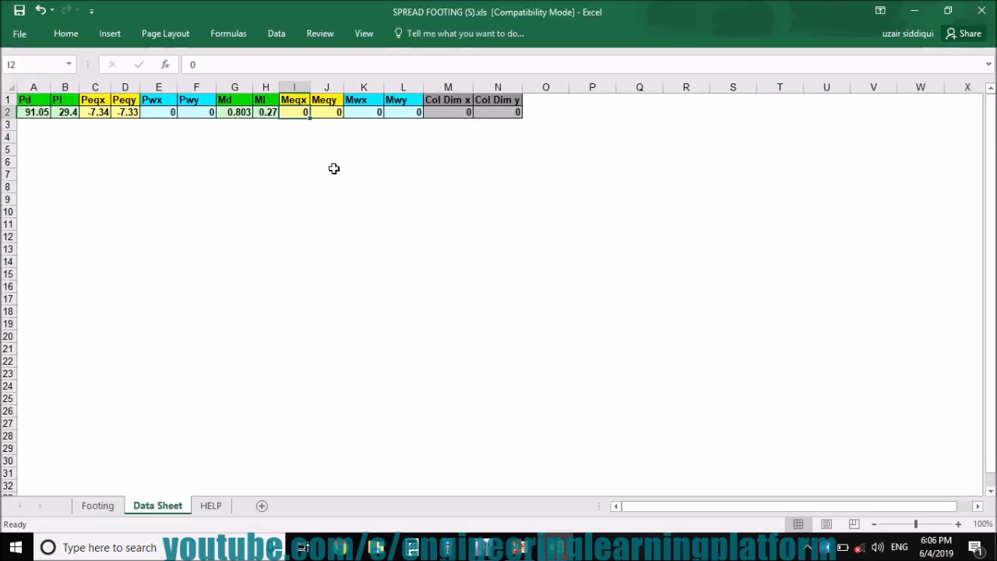
click(358, 117)
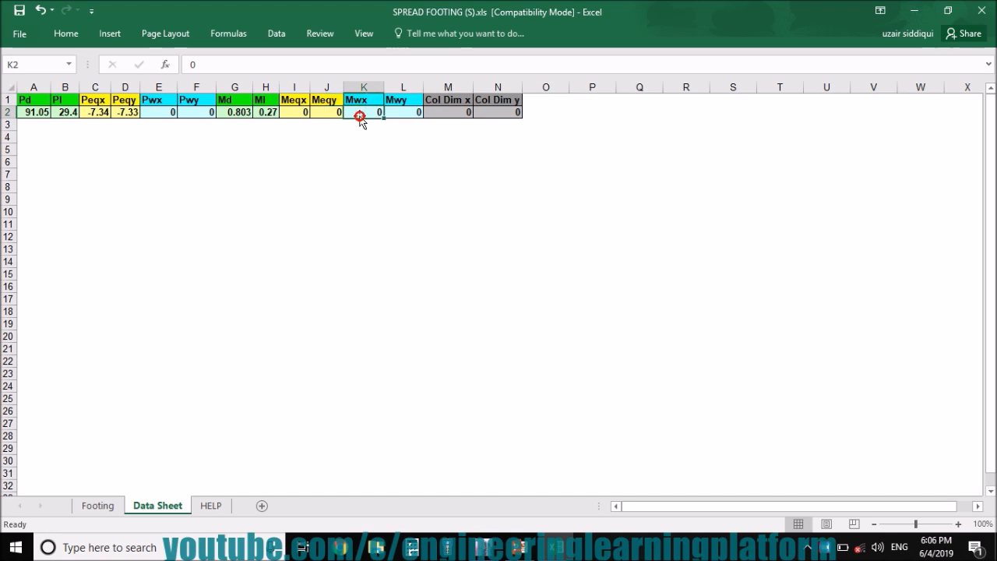
click(301, 112)
text(-55.8)
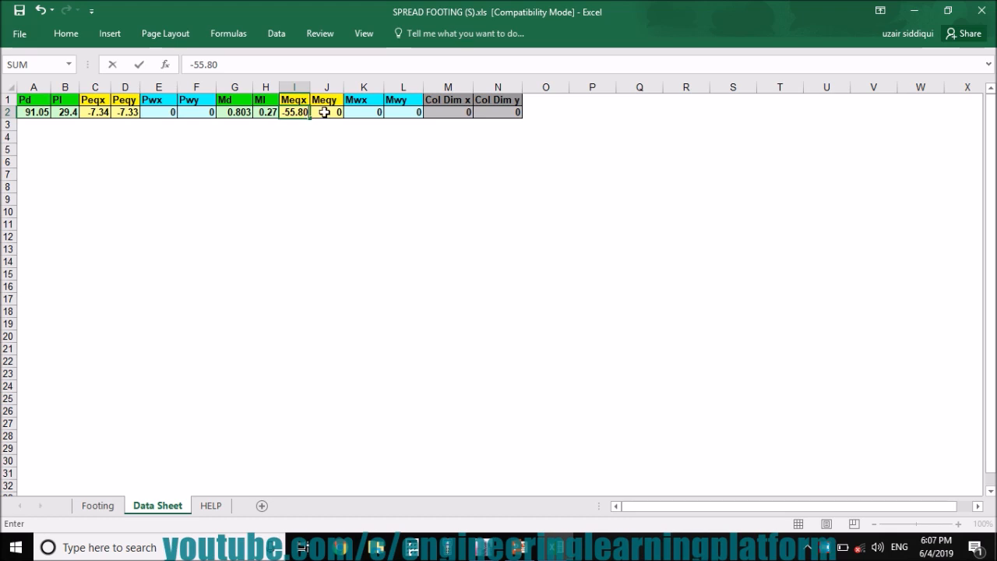
text(0)
click(324, 112)
Switch to ETABS and change the tabulated support moments to load case EY
click(483, 547)
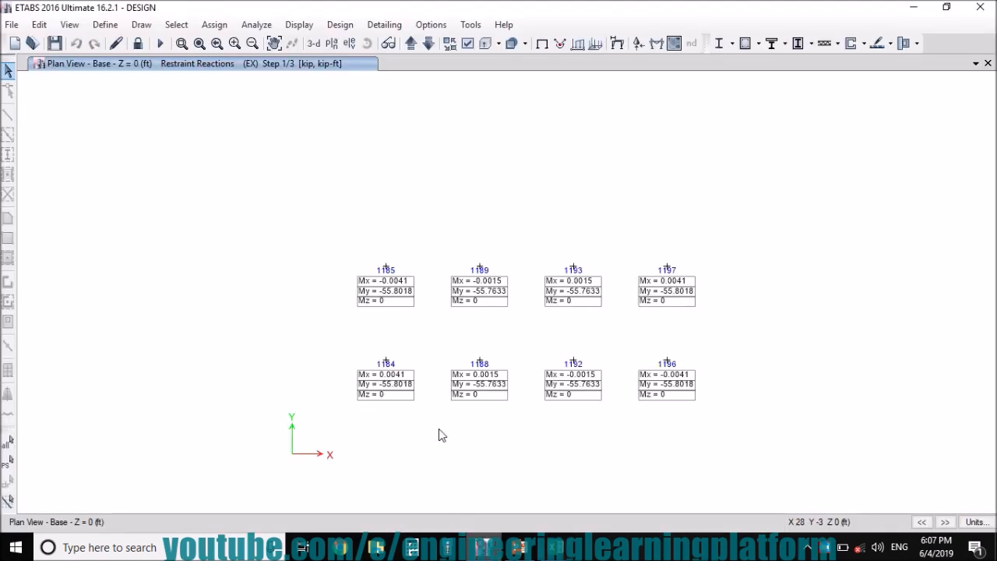
click(637, 44)
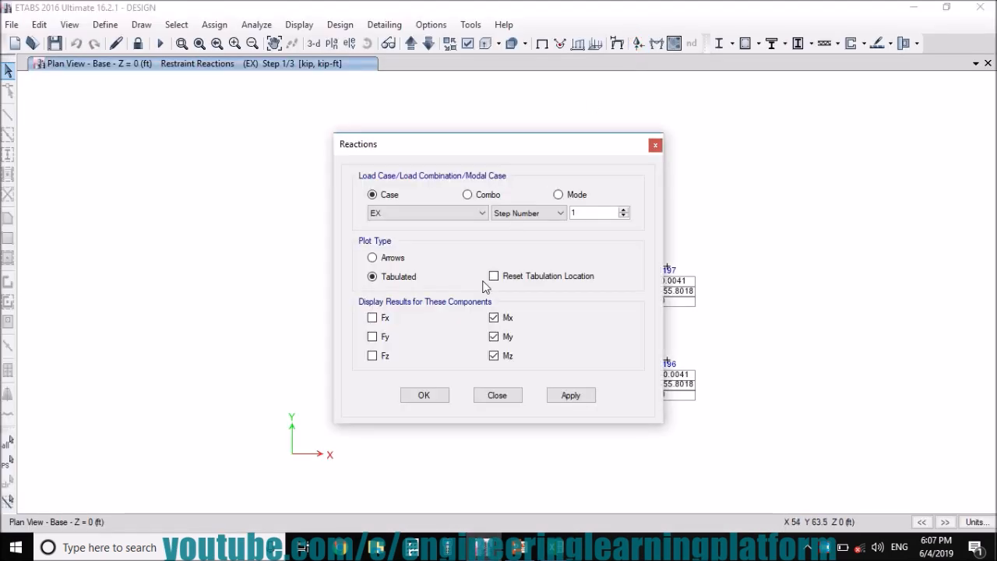
click(440, 216)
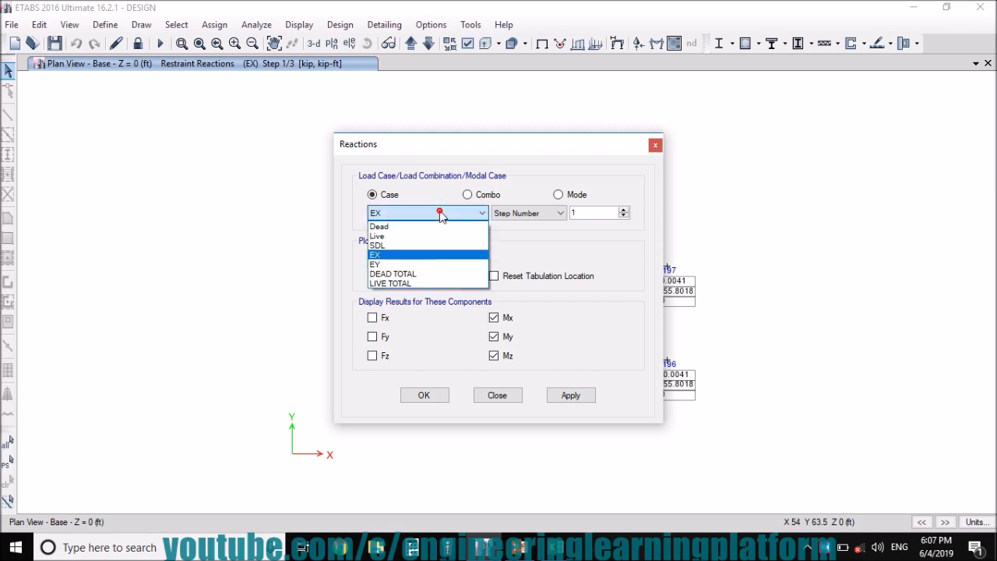
click(408, 261)
click(584, 401)
click(423, 395)
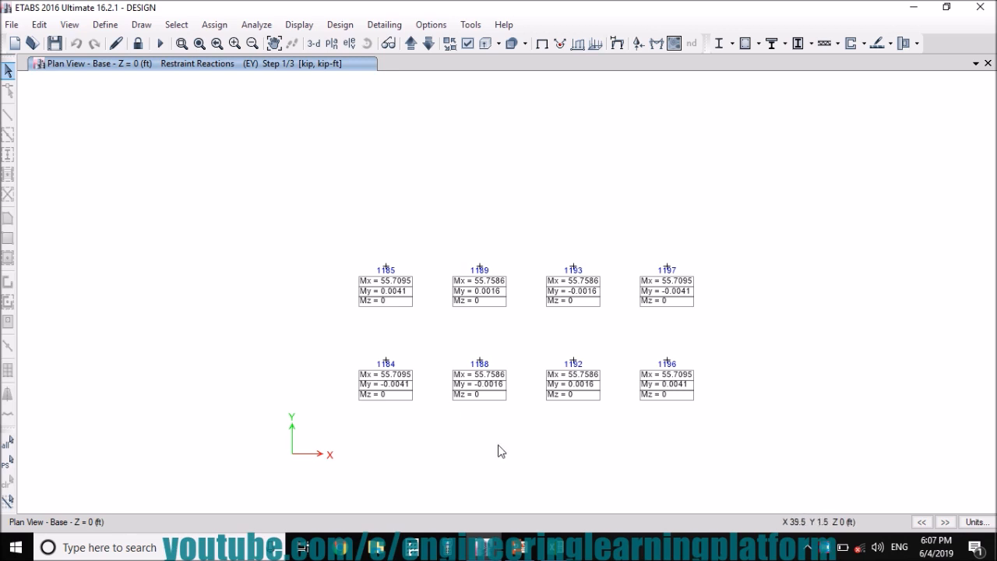
Switch to the Excel workbook and enter 55.75 as Meqy on the Data Sheet
click(556, 547)
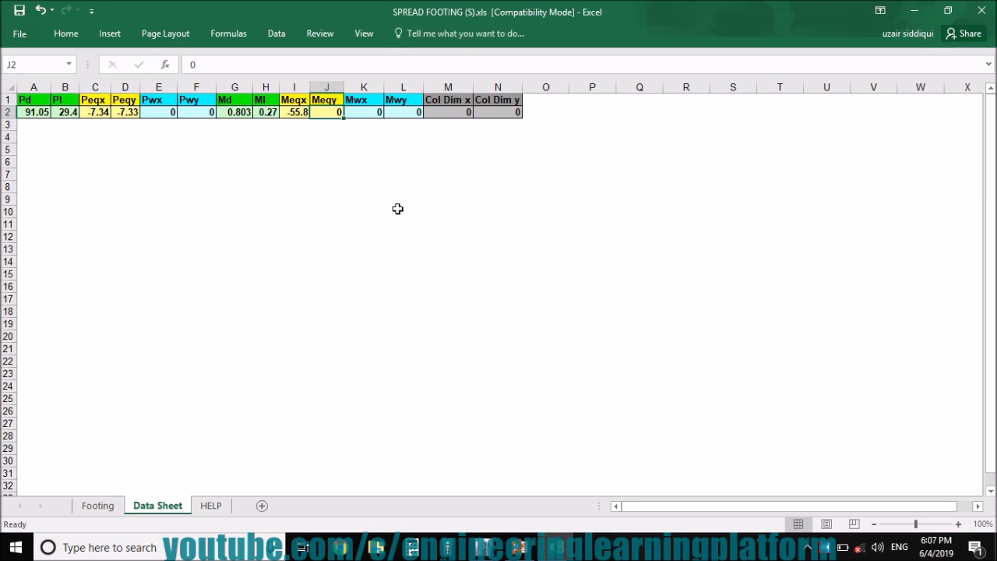
click(484, 549)
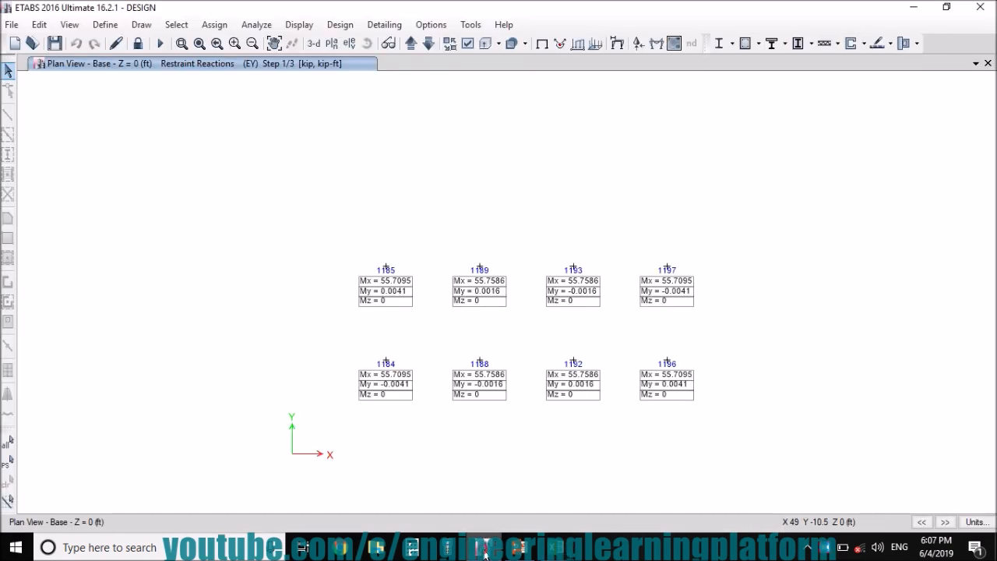
click(561, 550)
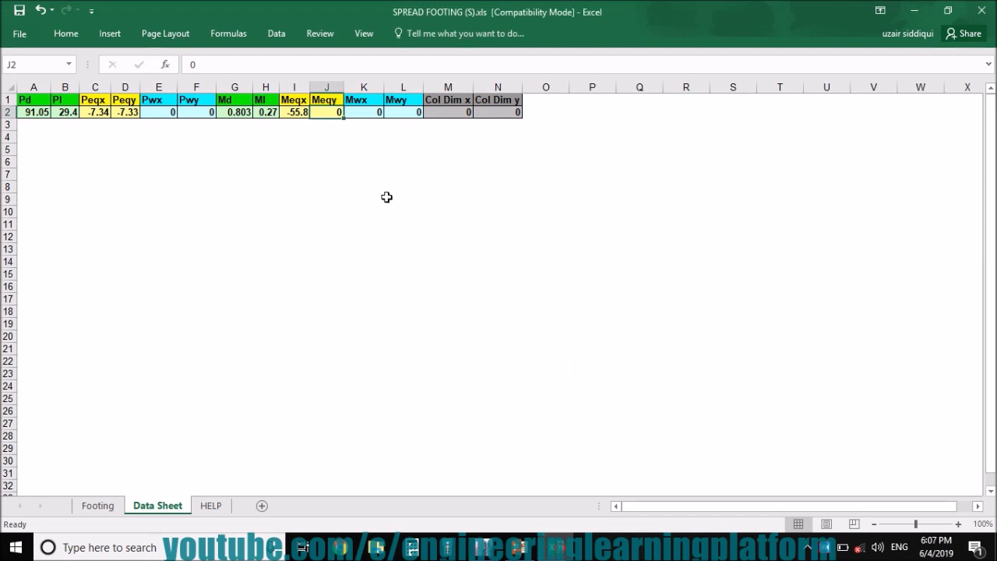
text(55.75)
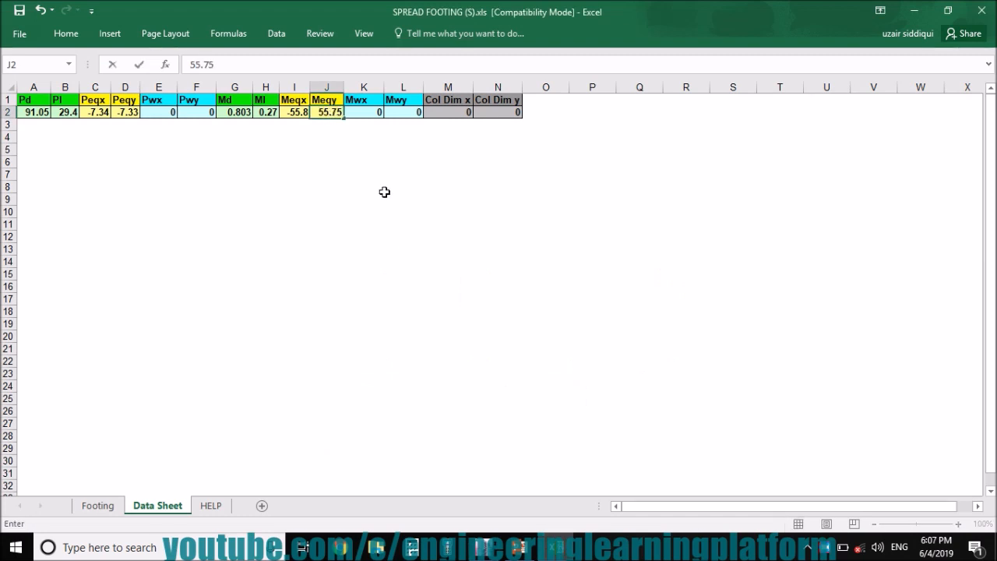
key(Tab)
Enter 12 for both Col Dim x and Col Dim y on the Data Sheet
key(Tab)
key(Tab)
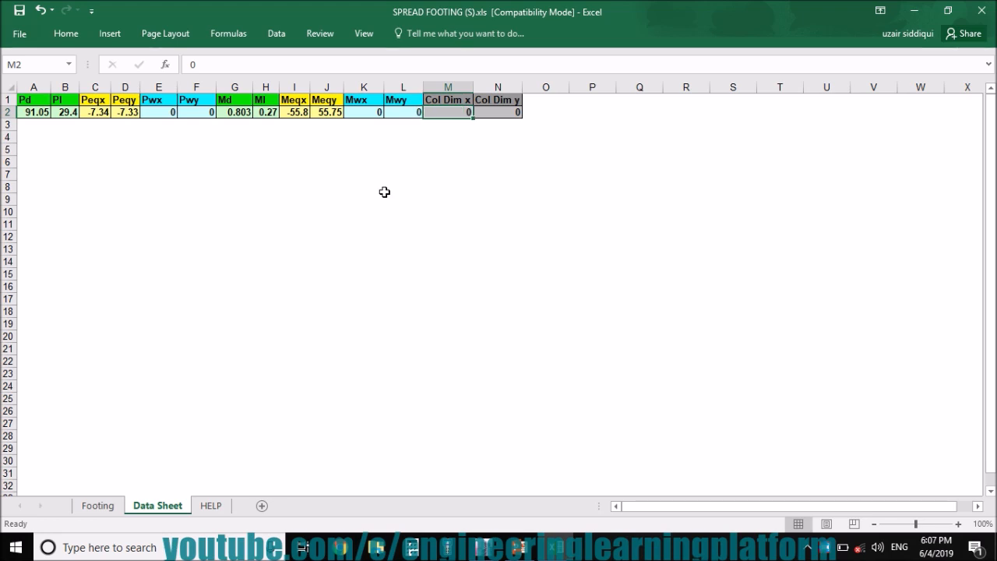
text(12)
key(Tab)
text(12)
key(Return)
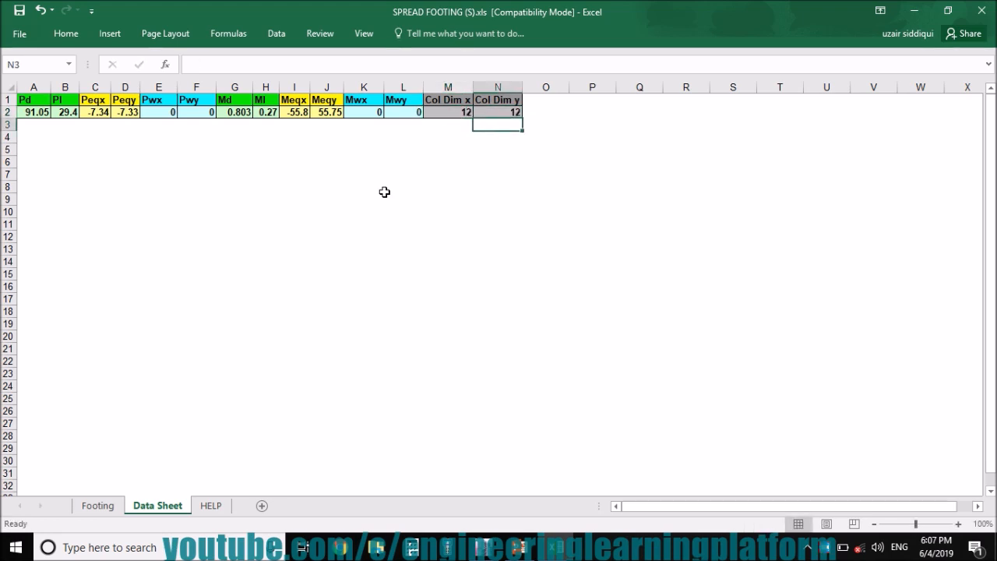
On the Footing sheet, set the gross bearing pressure to 5 ksf, soil density to 100 lb/ft^3 and concrete density to 150 lb/ft^3
click(115, 507)
scroll(134, 145, up, 3)
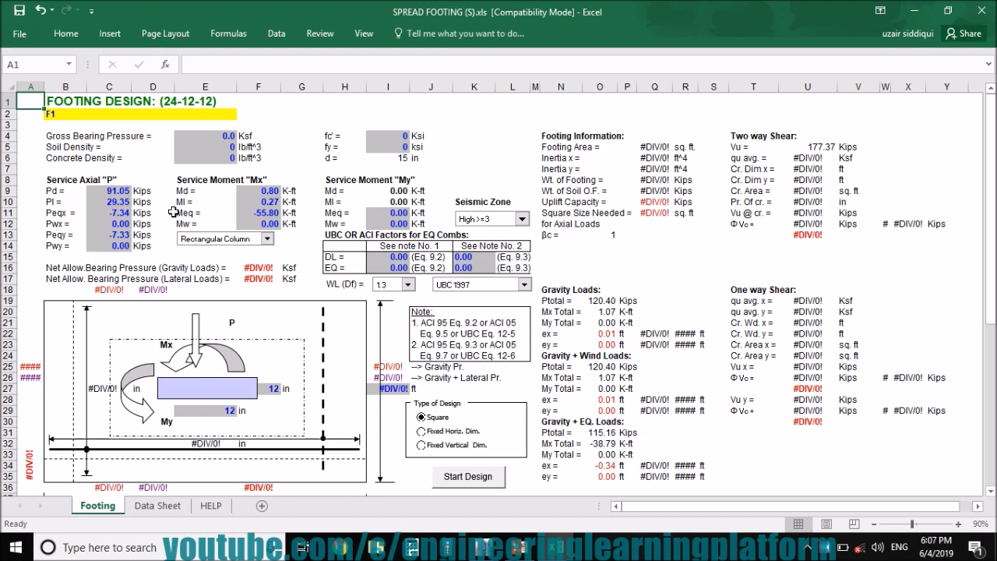
click(215, 136)
text(5)
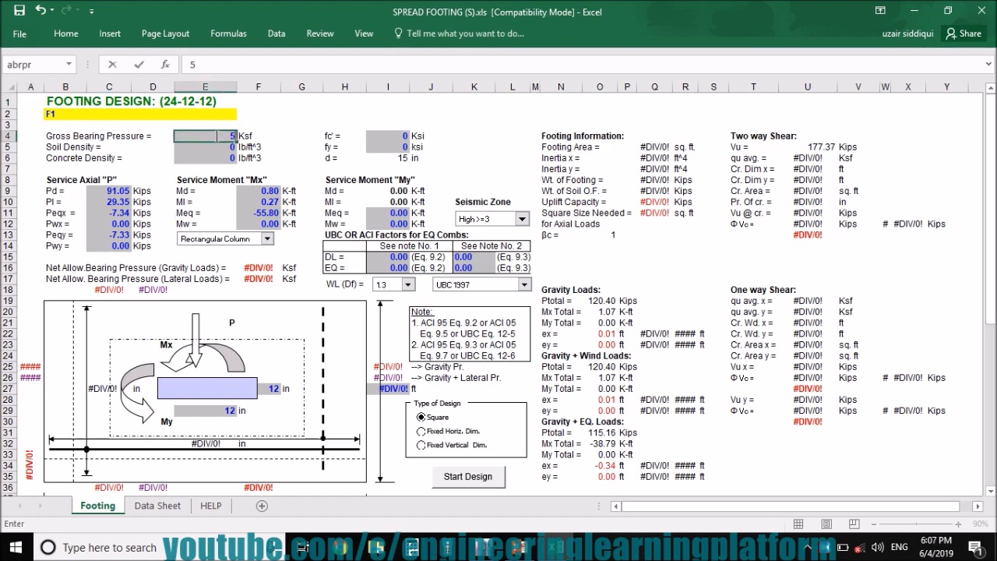
key(Return)
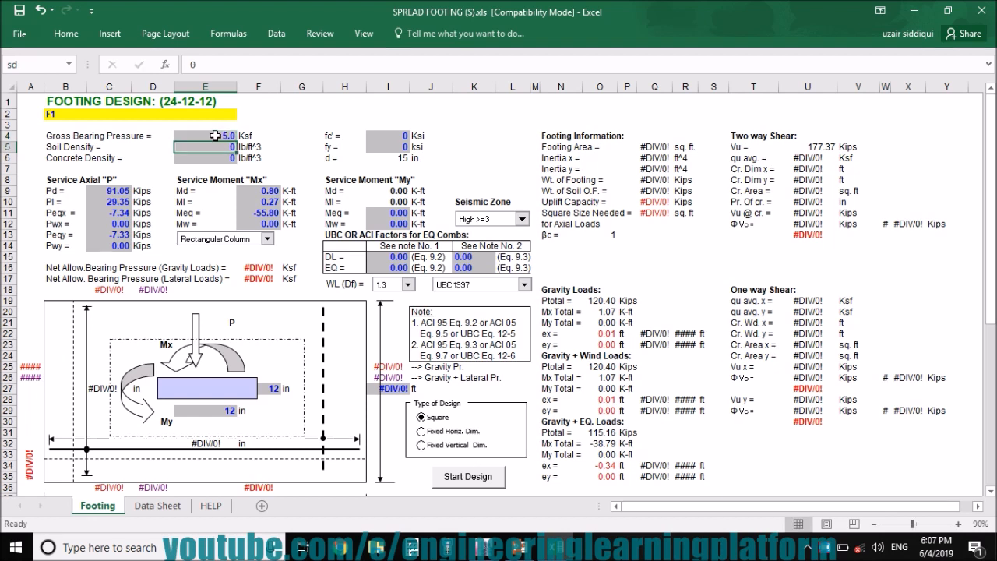
text(1)
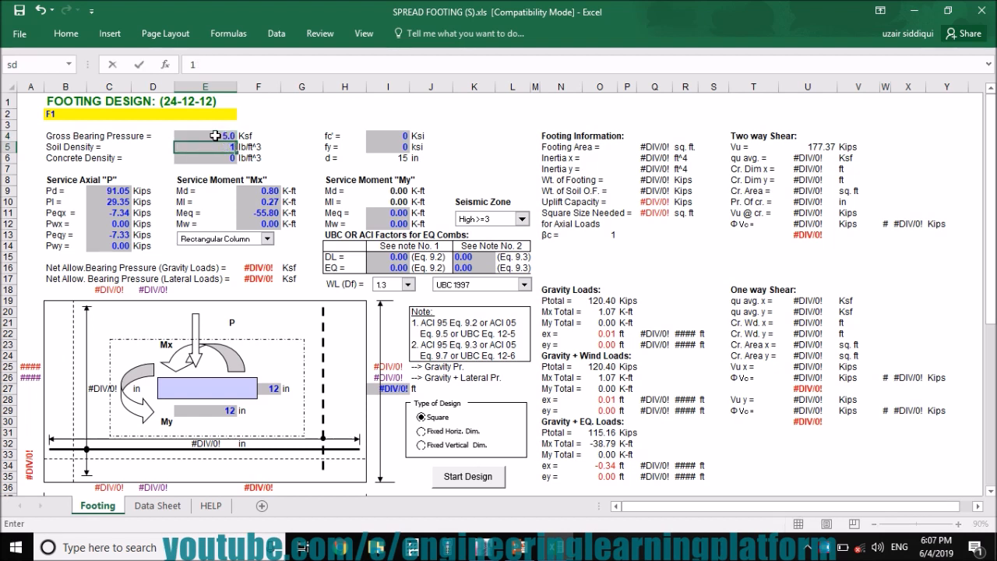
text(00)
key(Return)
text(15)
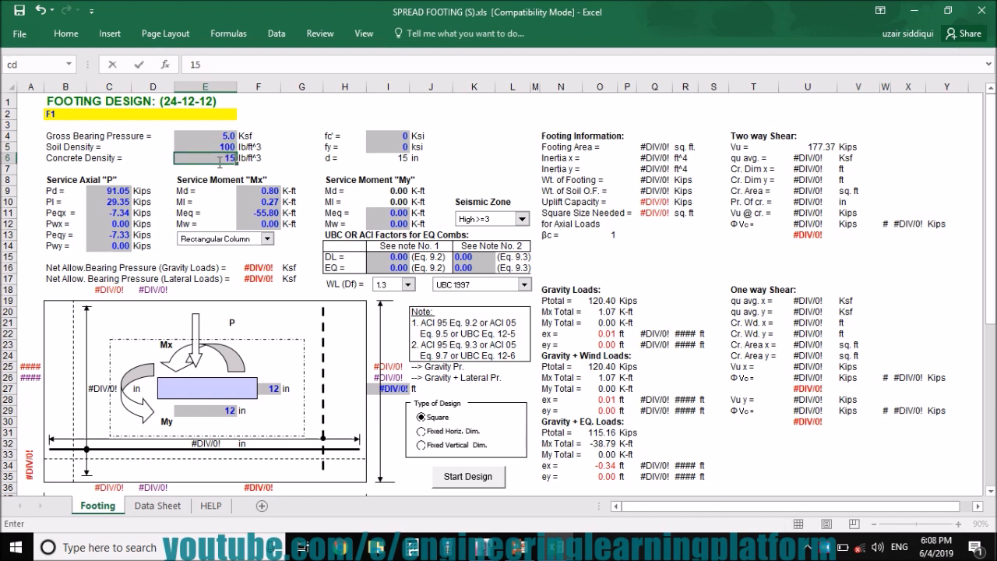
text(0)
key(Return)
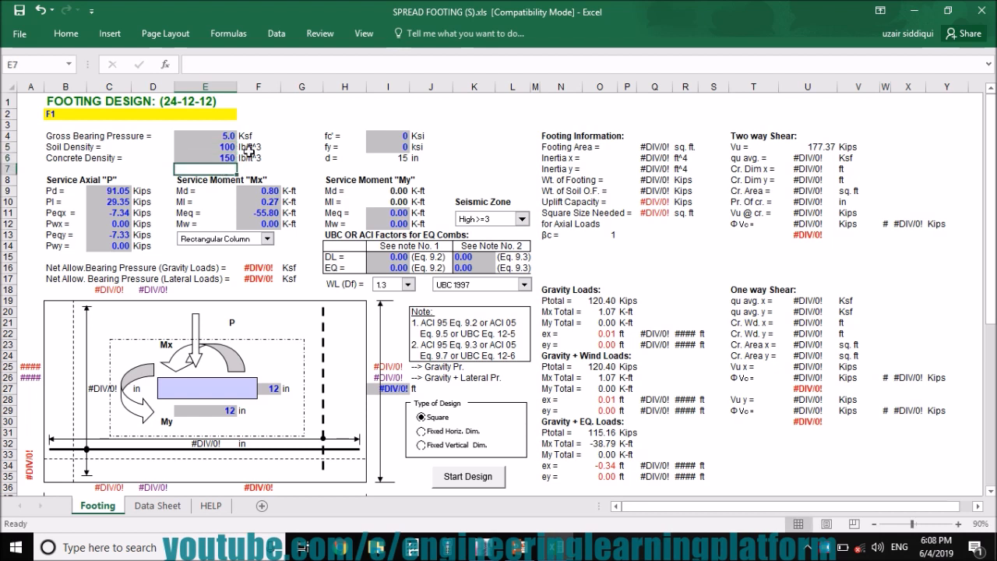
Set the footing material strengths fc' to 4 ksi and fy to 60 ksi
click(387, 137)
text(4)
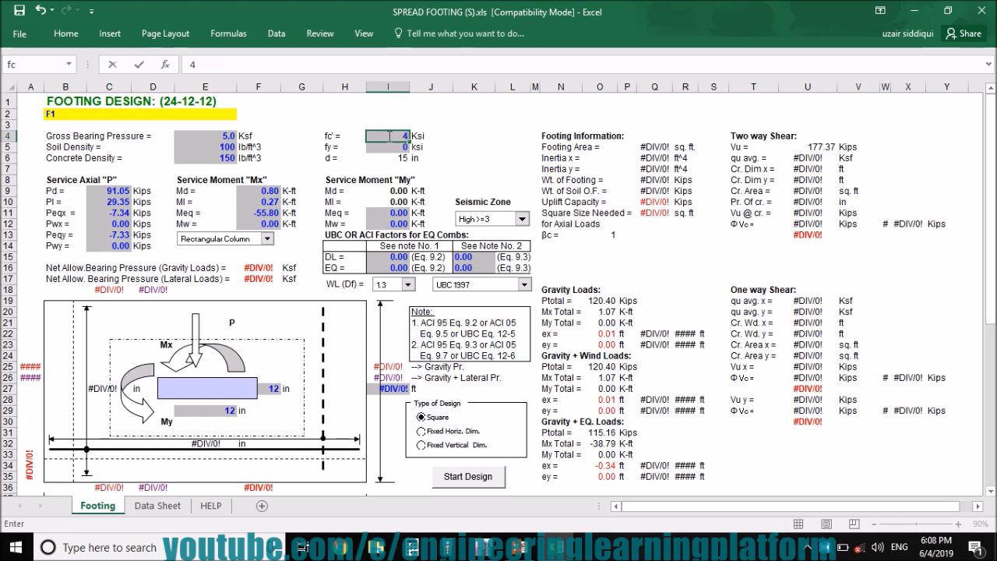
key(Return)
text(6)
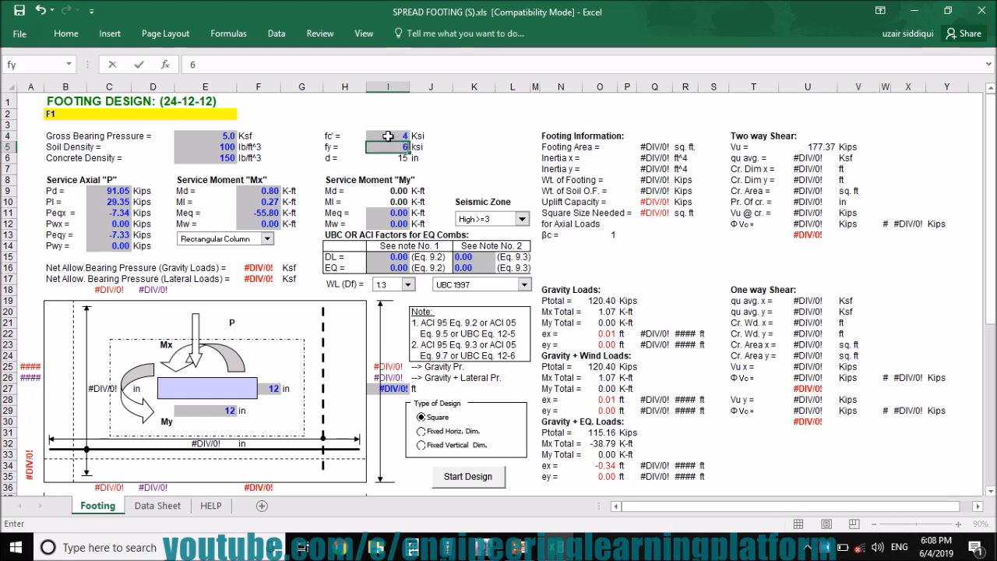
key(Return)
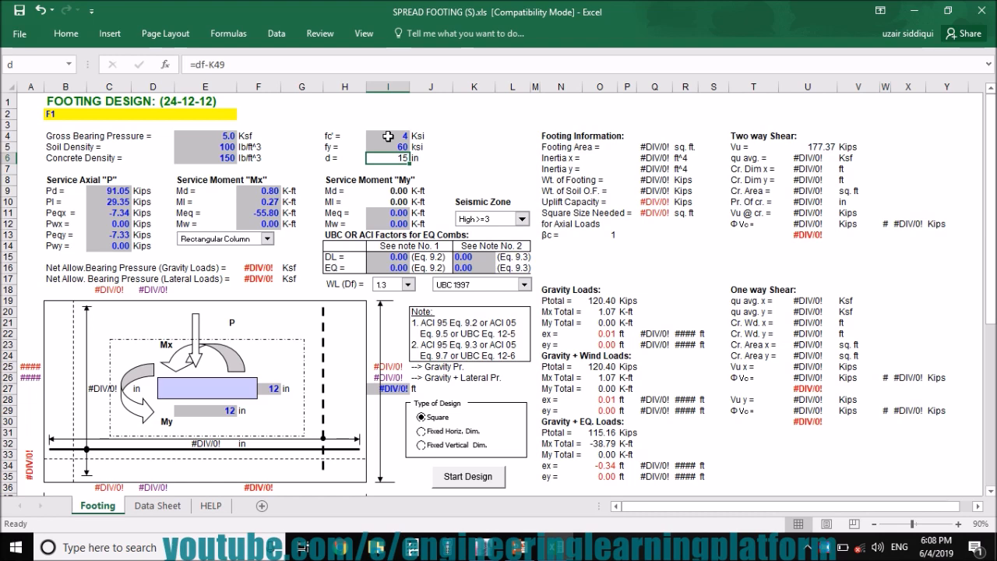
Change the seismic zone on the Footing sheet to Moderate <=2B
scroll(404, 311, down, 5)
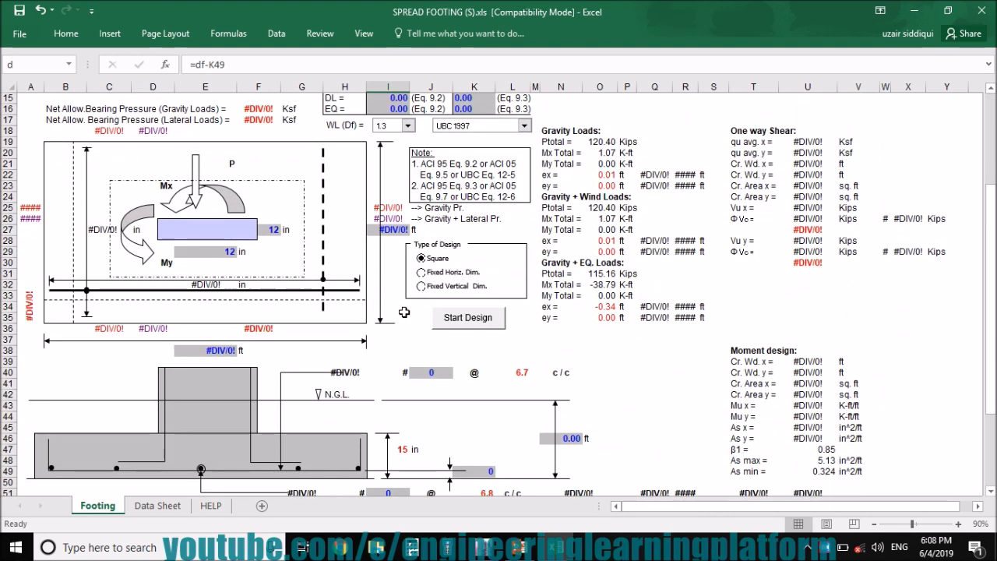
scroll(404, 312, down, 3)
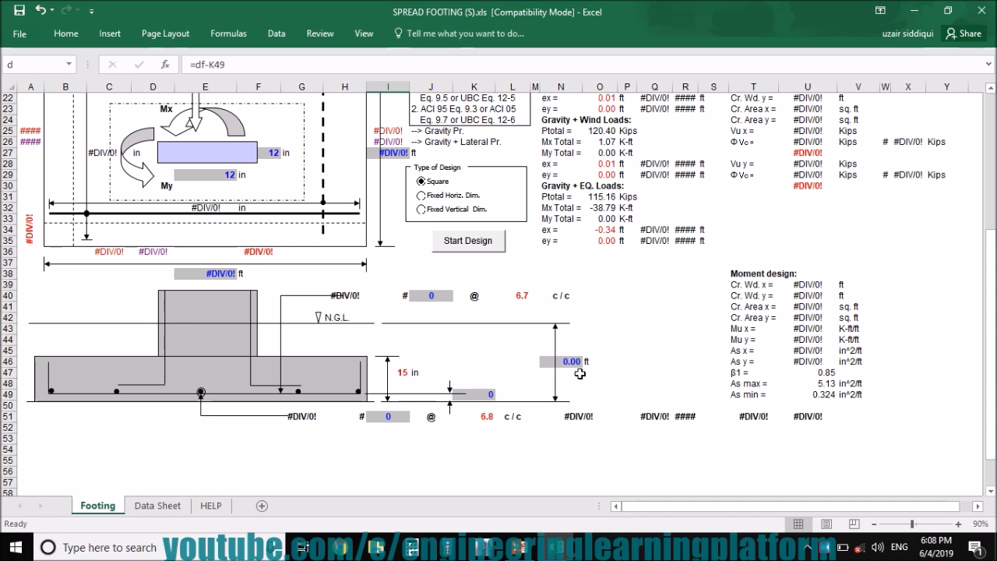
scroll(580, 374, up, 7)
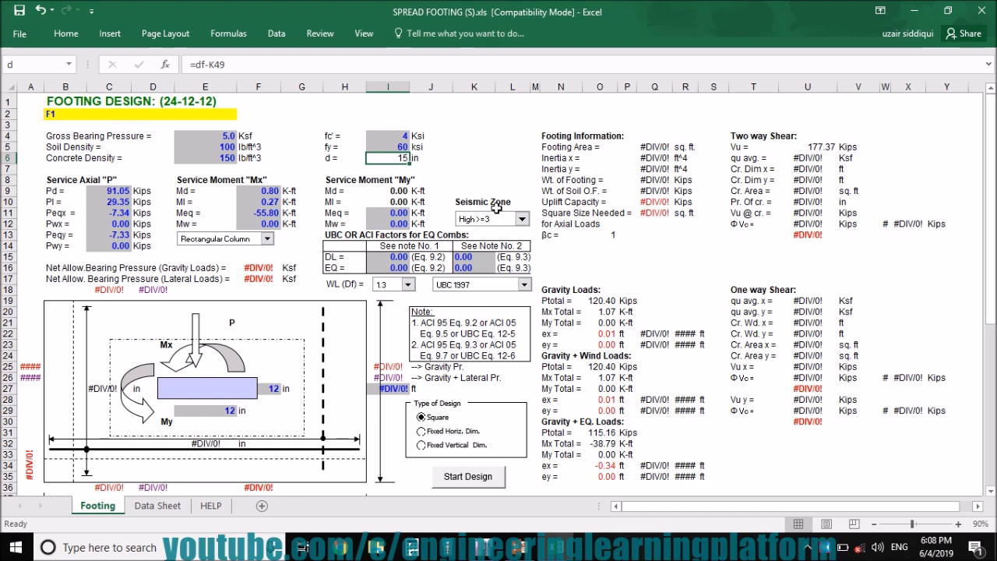
click(520, 220)
click(512, 229)
Link Meq under Service Moment "My" to cell J2 of the Data Sheet by reusing the "Mx" Meq formula as ='Data Sheet'!J2
click(167, 509)
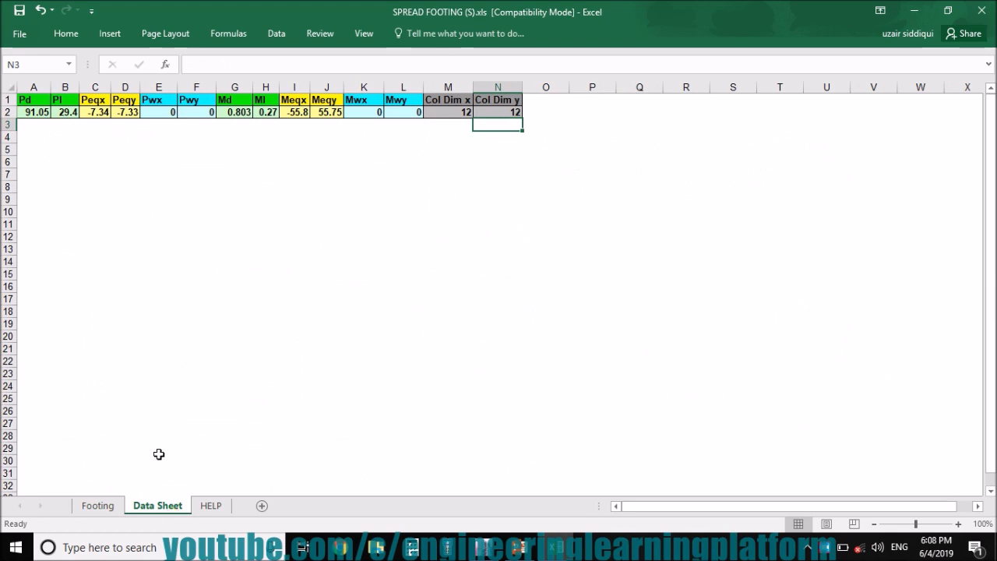
click(105, 507)
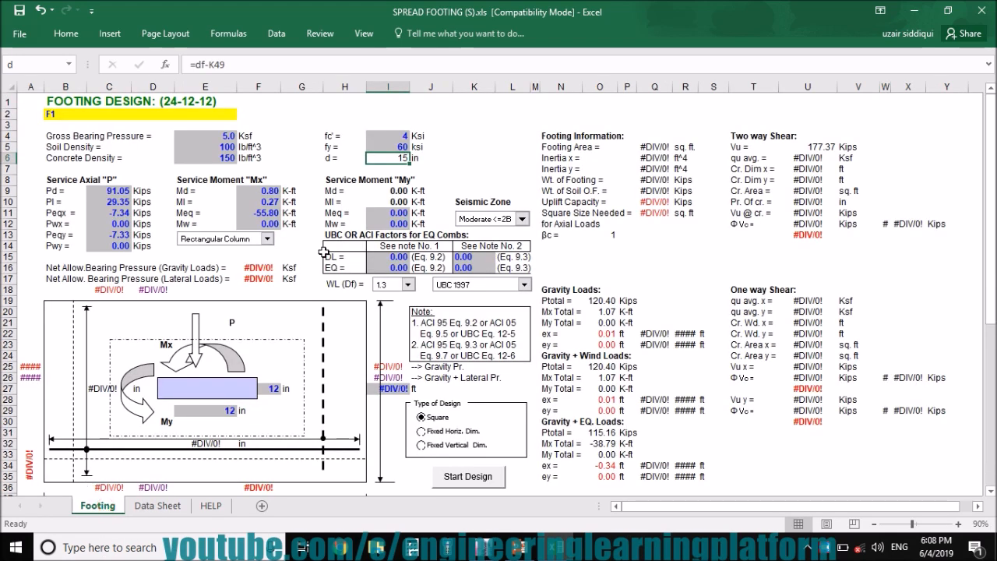
click(395, 214)
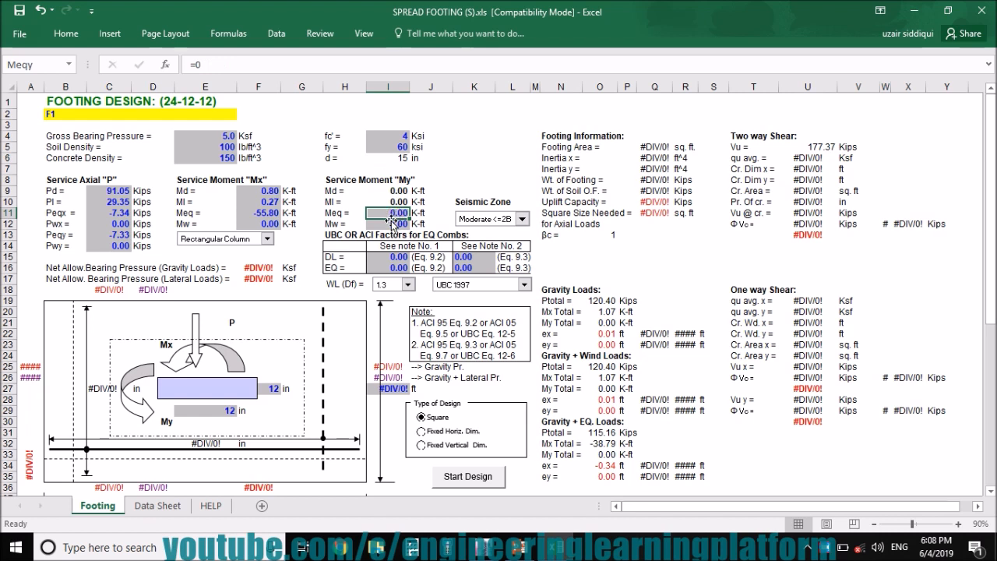
click(271, 215)
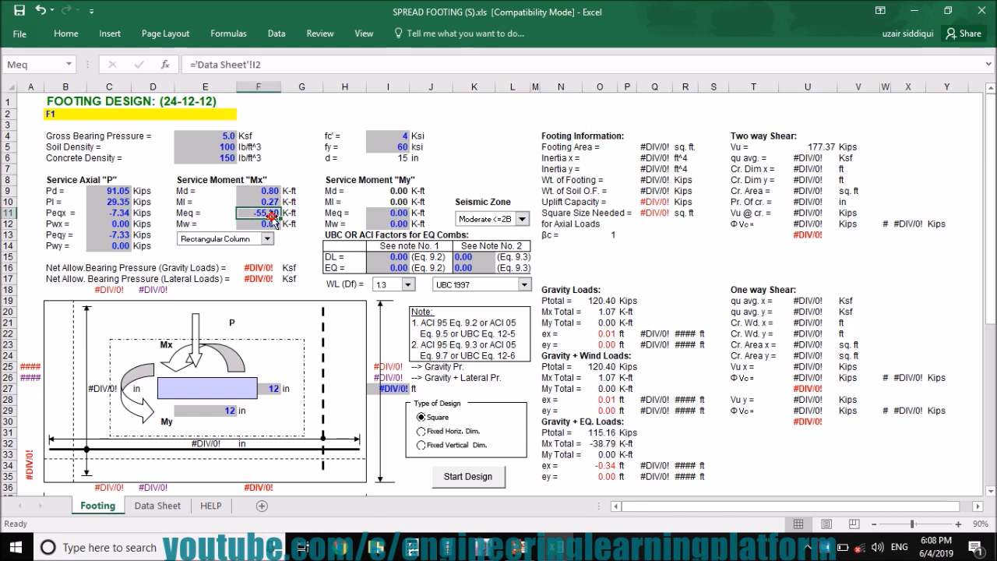
drag(303, 61, 183, 66)
key(ctrl+c)
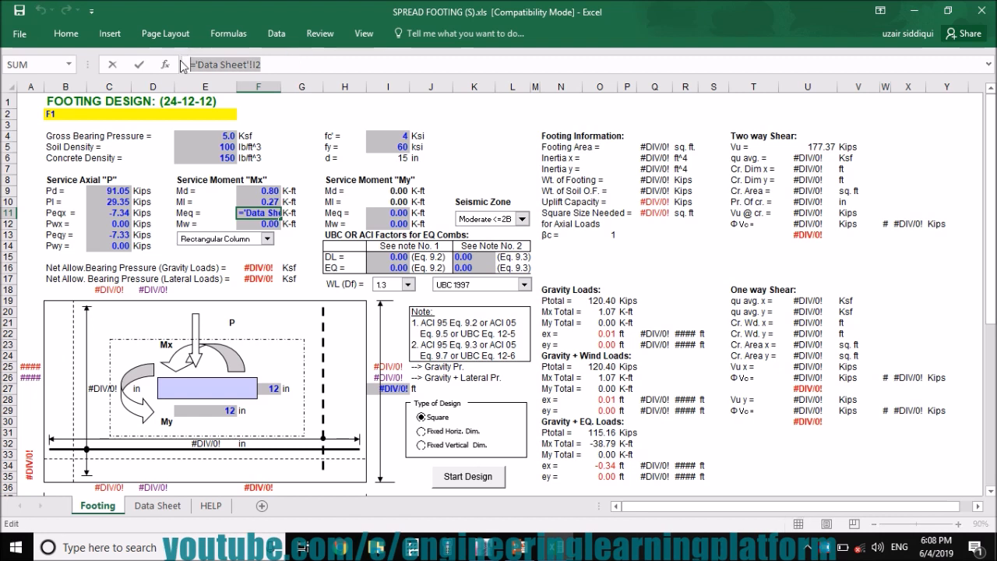
click(403, 213)
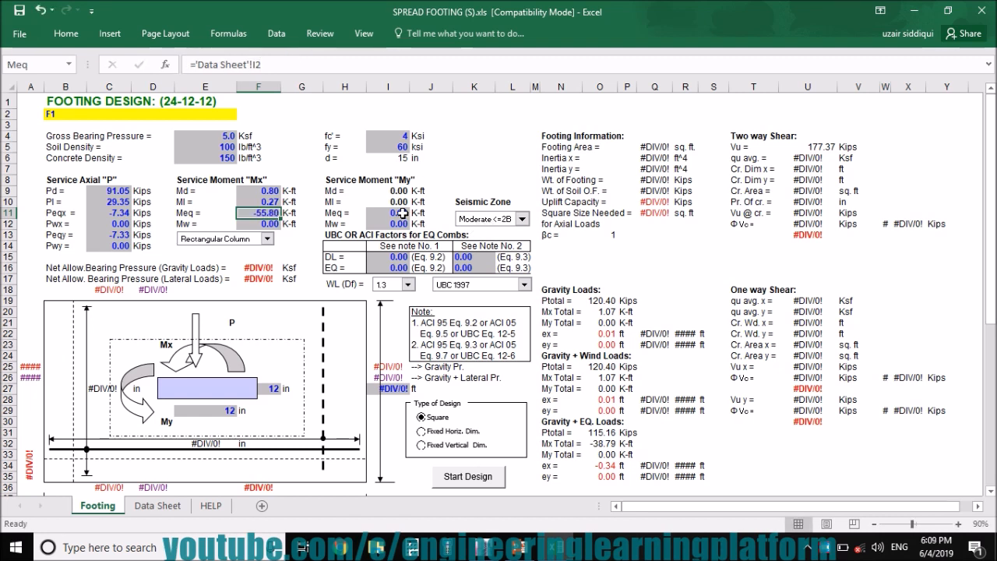
click(233, 63)
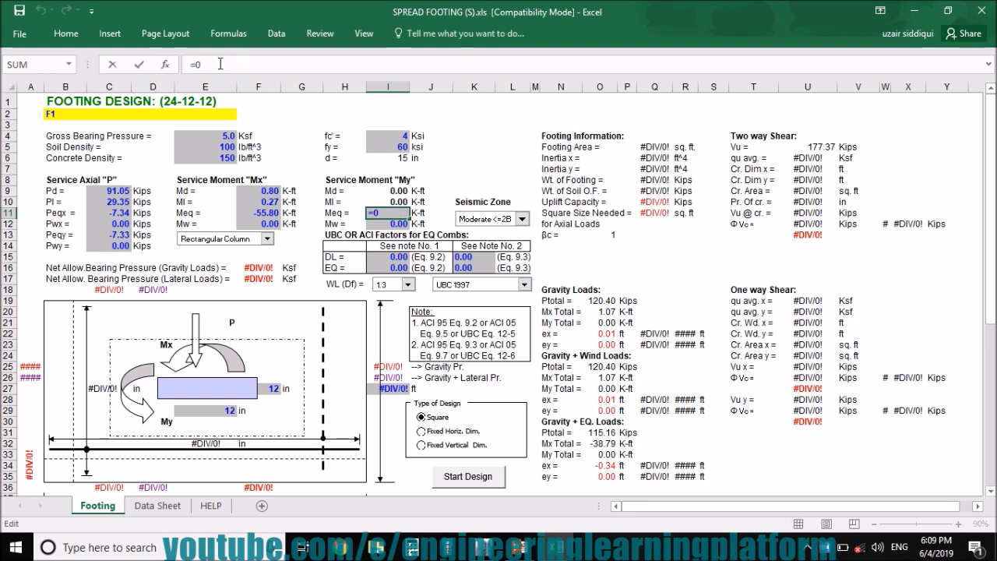
key(BackSpace)
key(BackSpace)
key(ctrl+v)
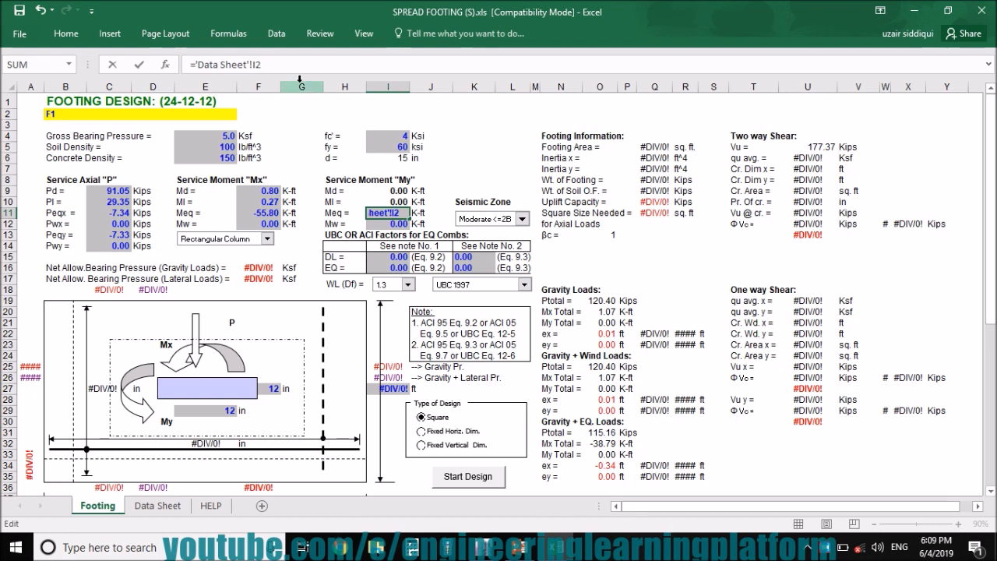
text(J)
key(Return)
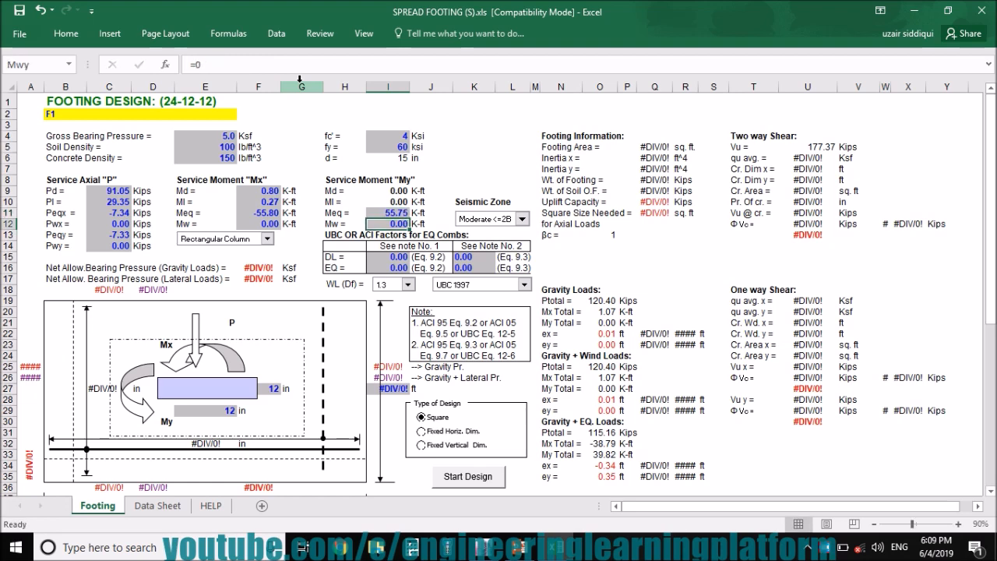
Check the linked "My" Meq on the Footing sheet against the Meqy entry on the Data Sheet
click(158, 506)
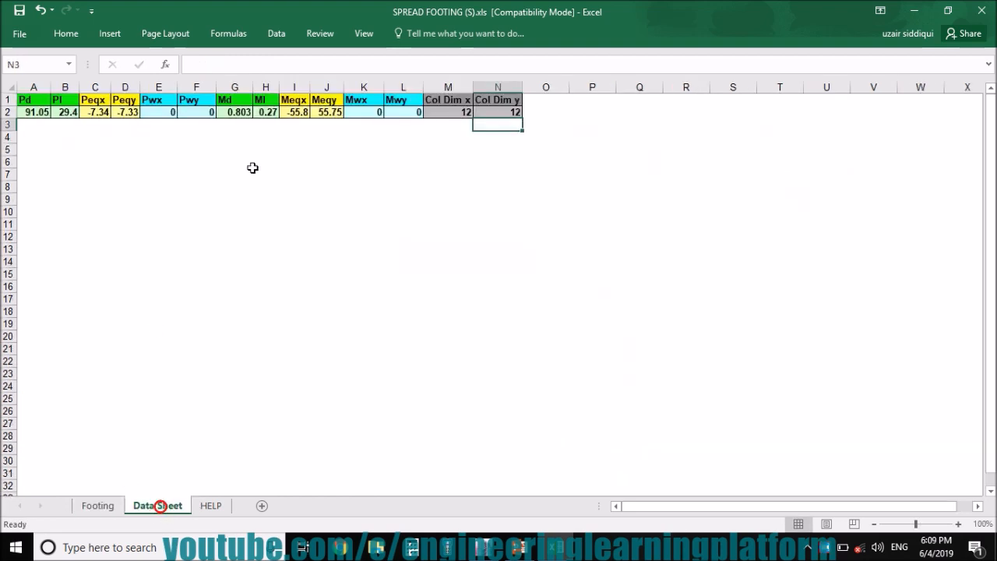
click(101, 506)
click(392, 213)
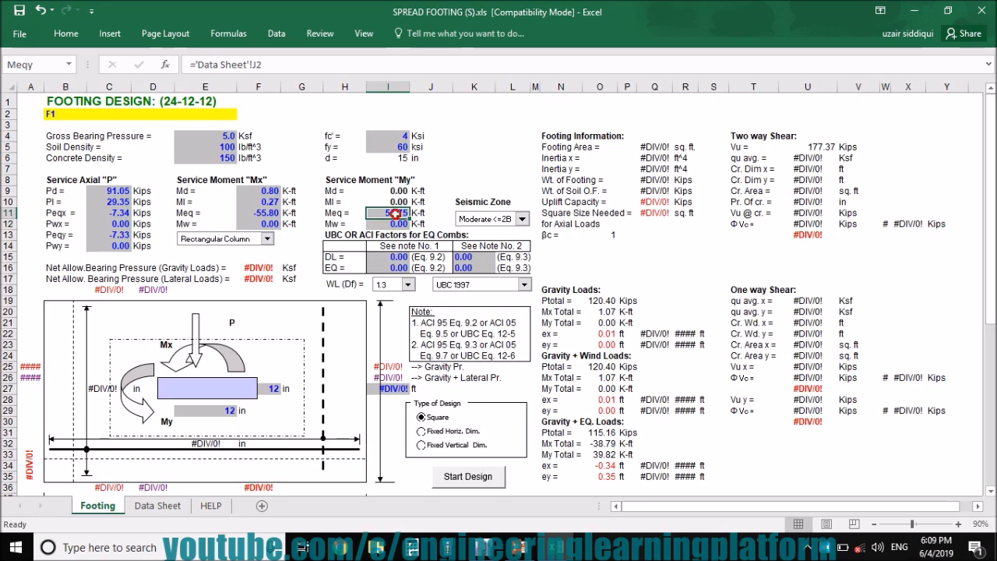
Set the Note No. 1 (Eq. 9.2) earthquake combination factors to 1.2 for DL and 1 for EQ
click(392, 256)
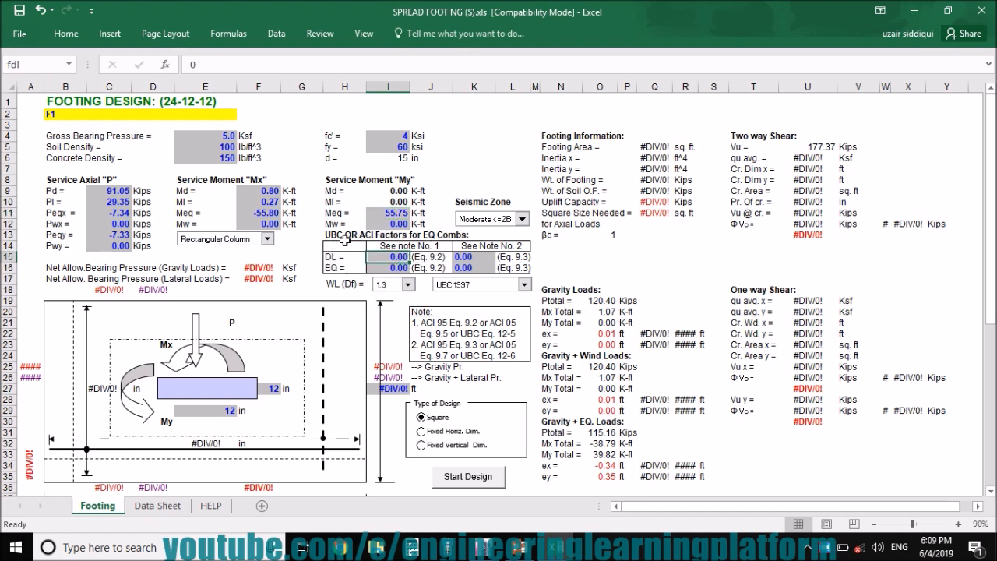
drag(337, 244, 405, 274)
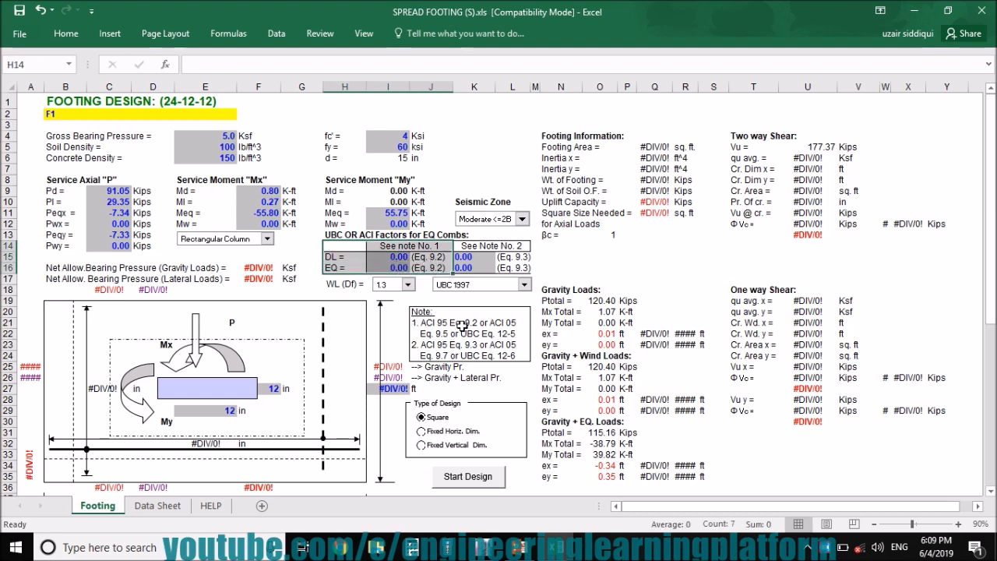
click(410, 317)
drag(411, 317, 511, 334)
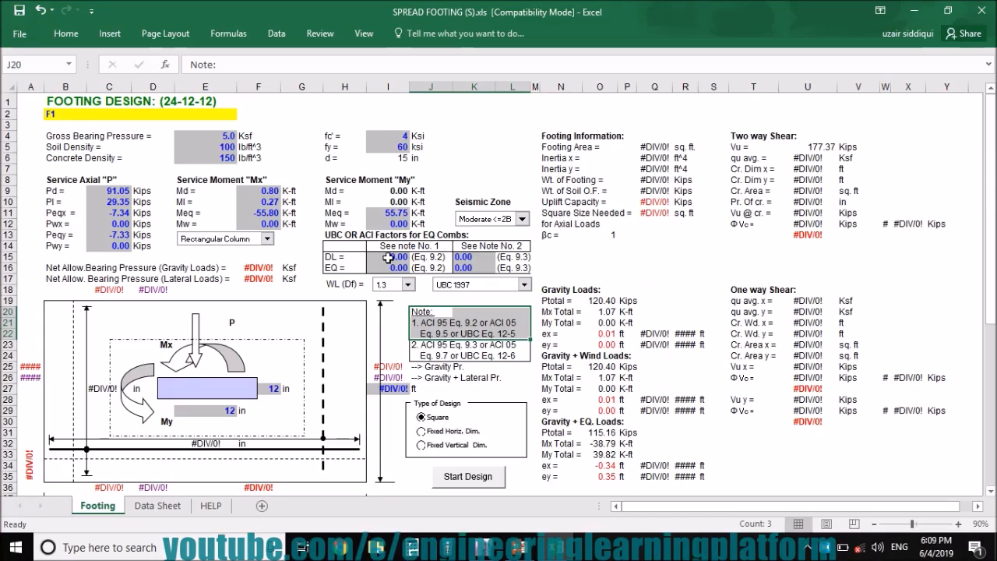
click(387, 257)
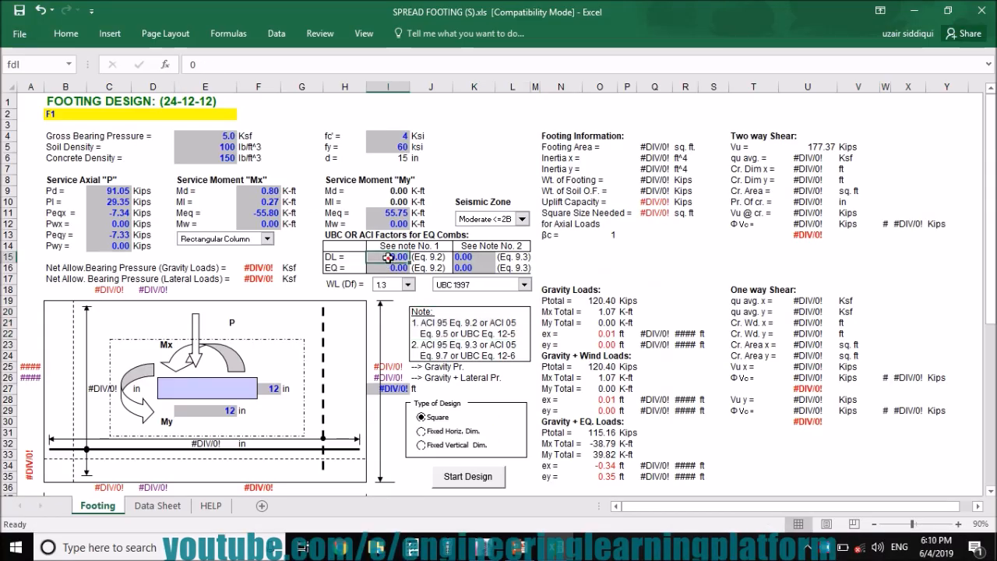
text(1.2)
key(Return)
text(1)
key(Return)
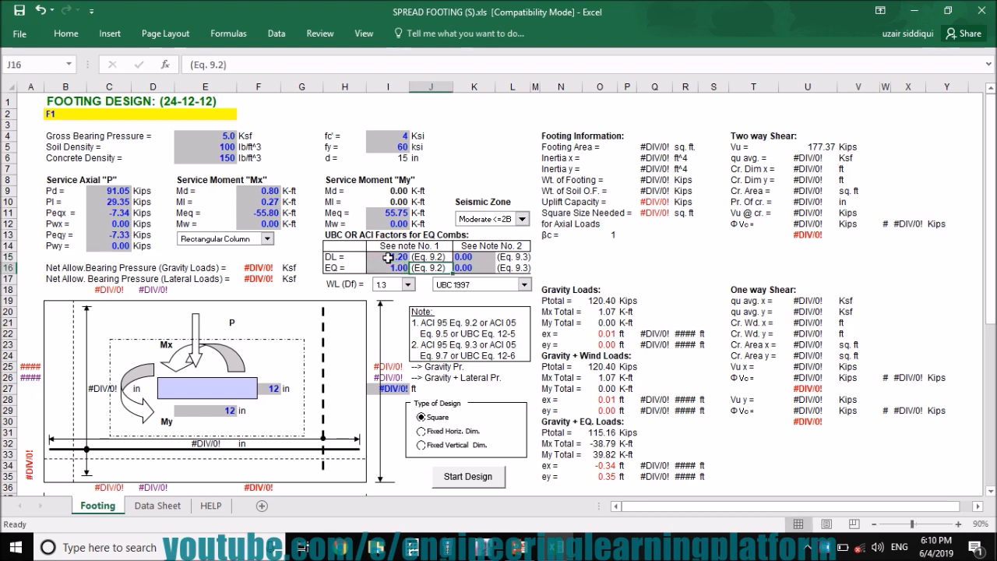
Set the Note No. 2 (Eq. 9.3) factors to 0.9 for DL and 1 for EQ, with UBC 1997 as the design code
click(465, 257)
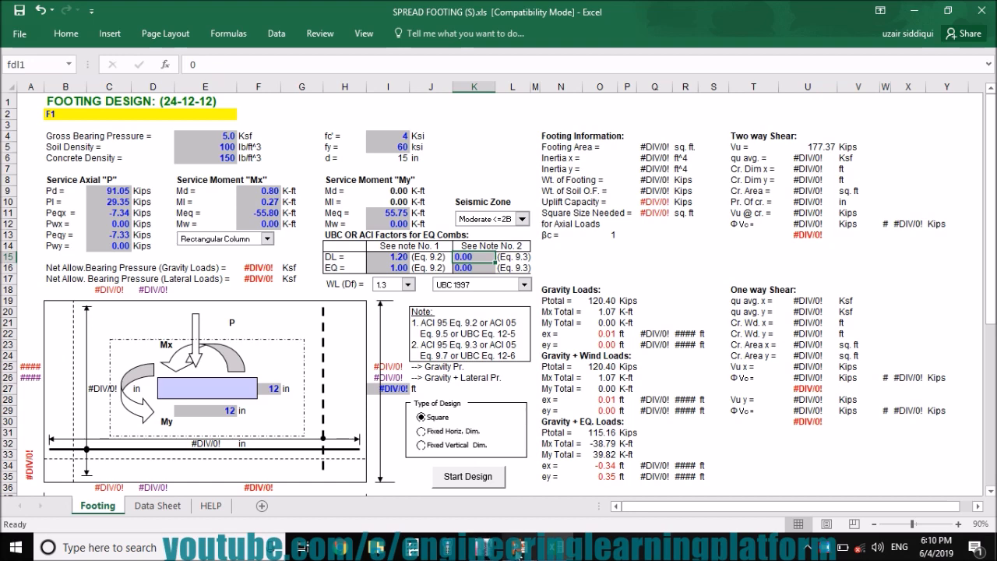
click(486, 550)
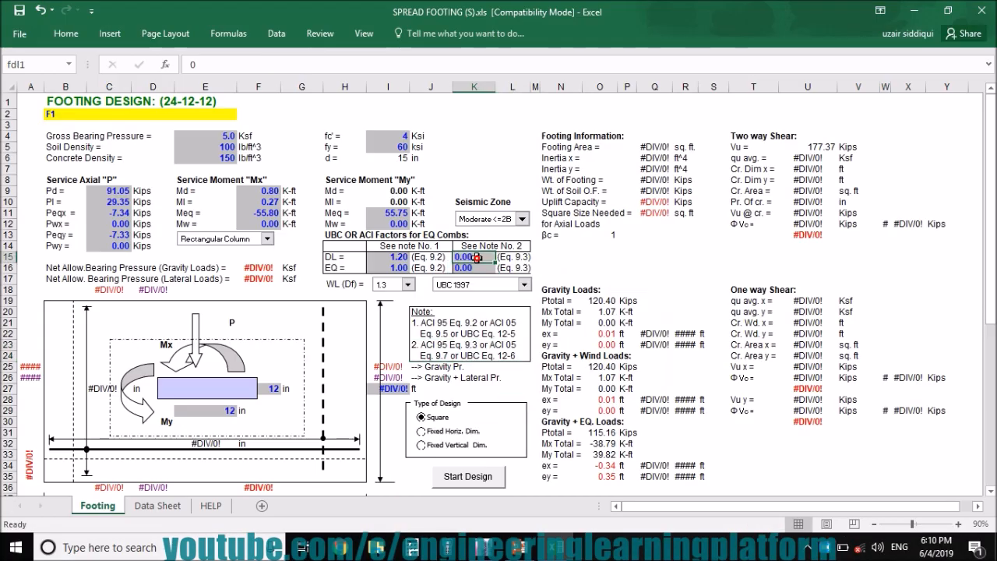
click(478, 258)
text(0)
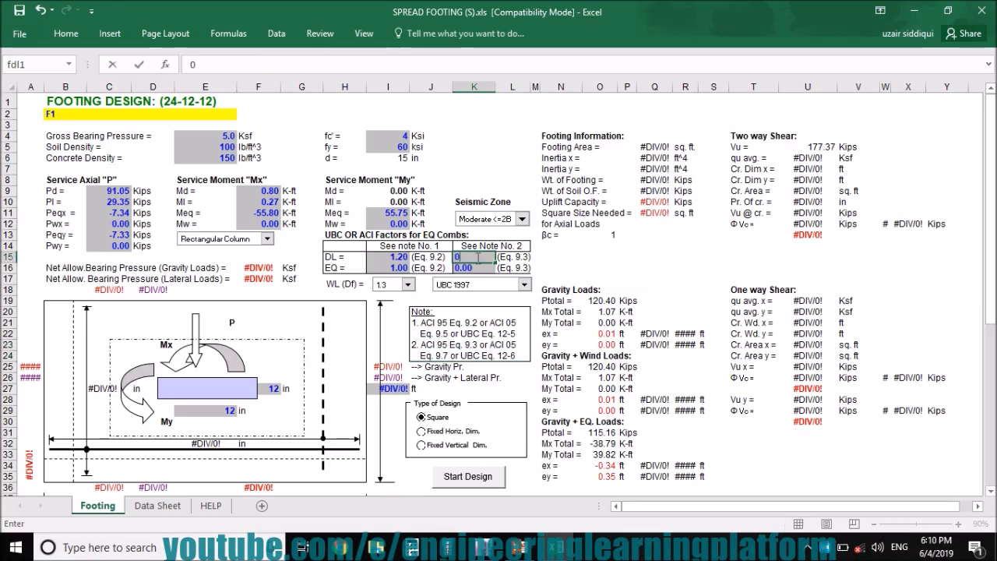
text(.9)
key(Return)
text(1)
key(Return)
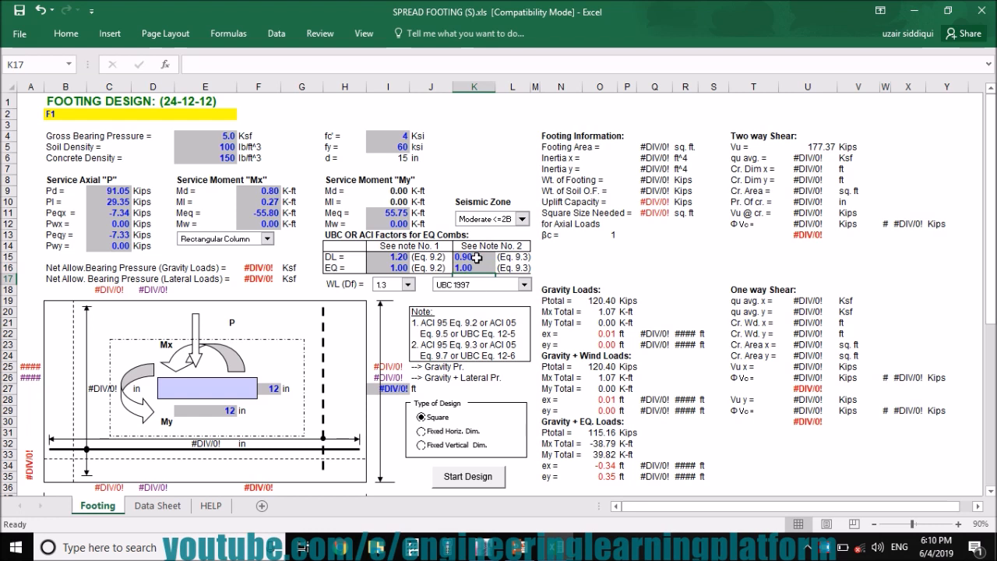
click(483, 285)
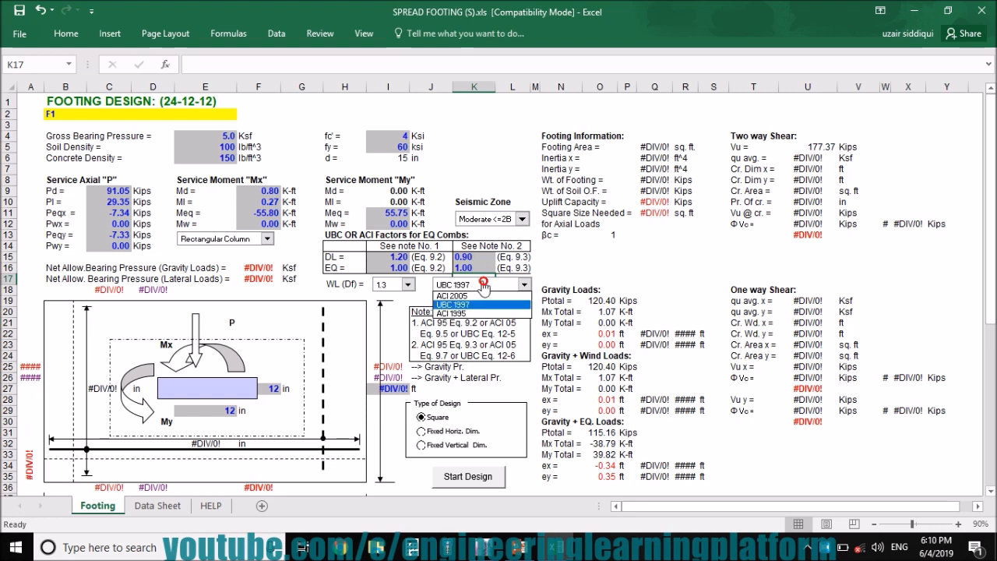
click(465, 305)
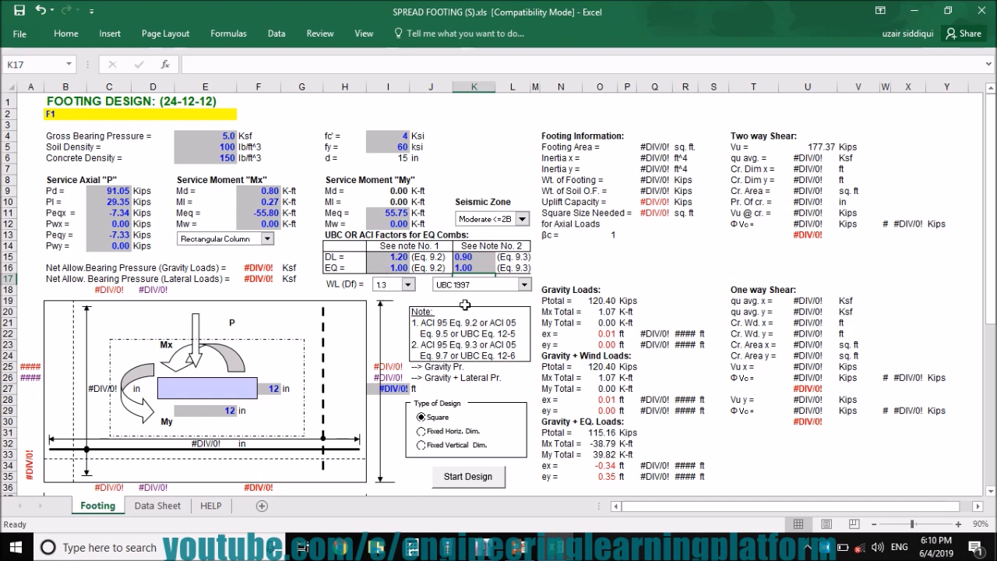
click(649, 272)
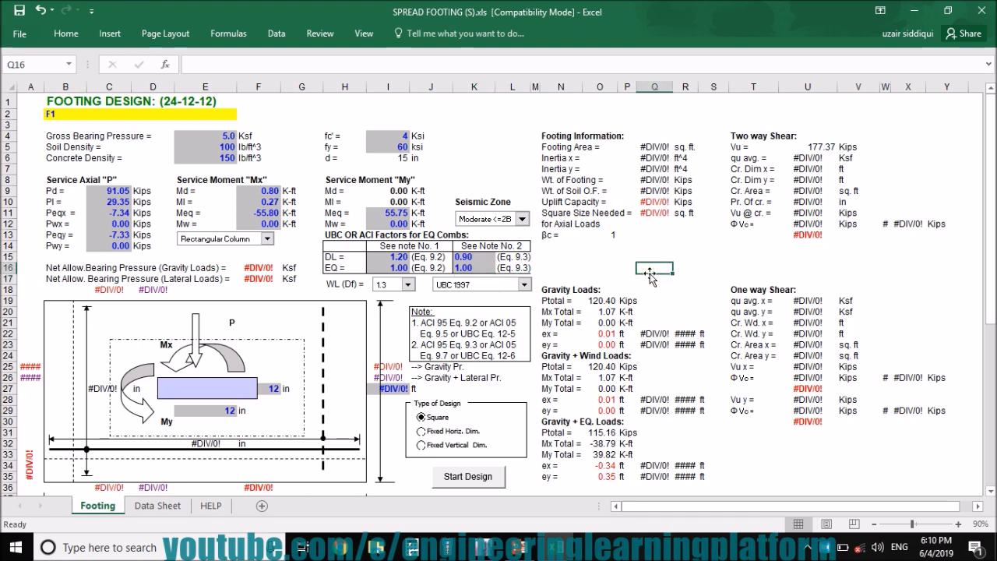
Choose the Square design type and set both footing plan dimensions to 4 ft
scroll(546, 312, down, 3)
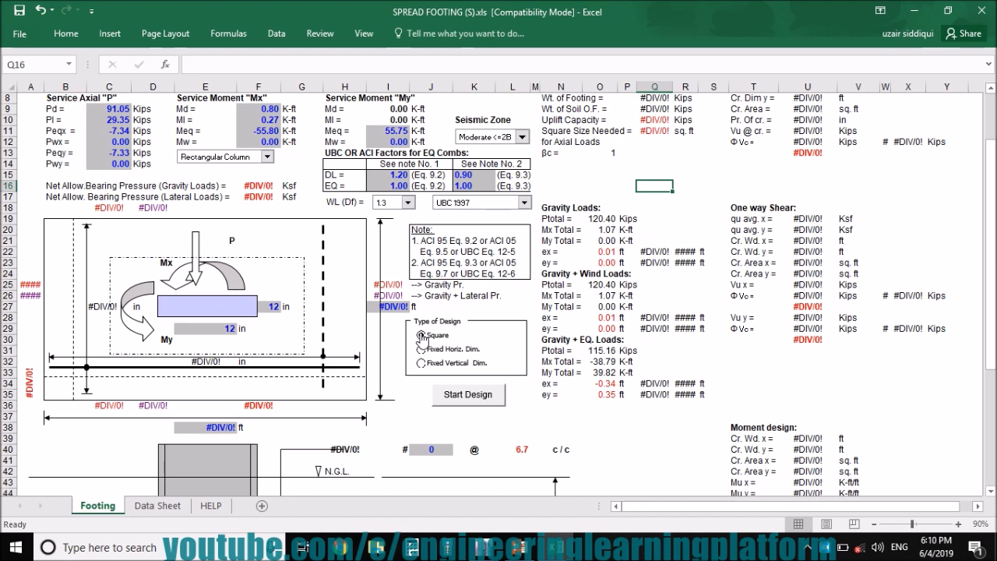
click(421, 335)
click(402, 306)
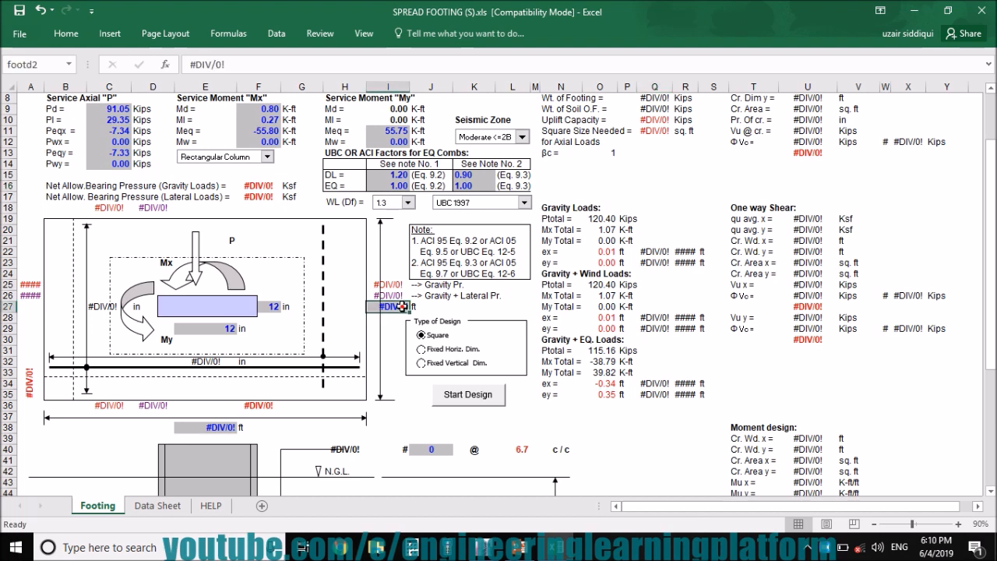
text(4)
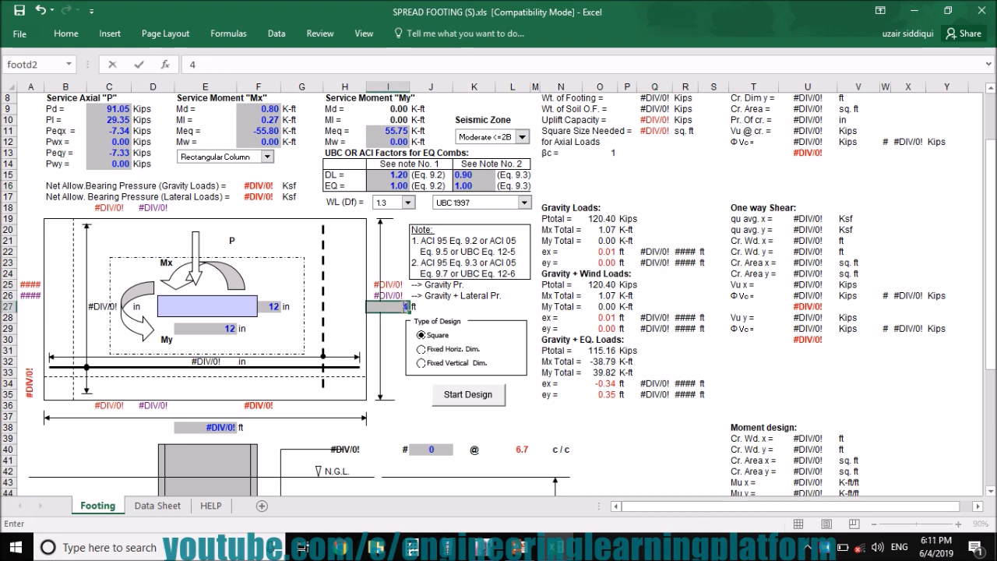
click(225, 426)
text(4)
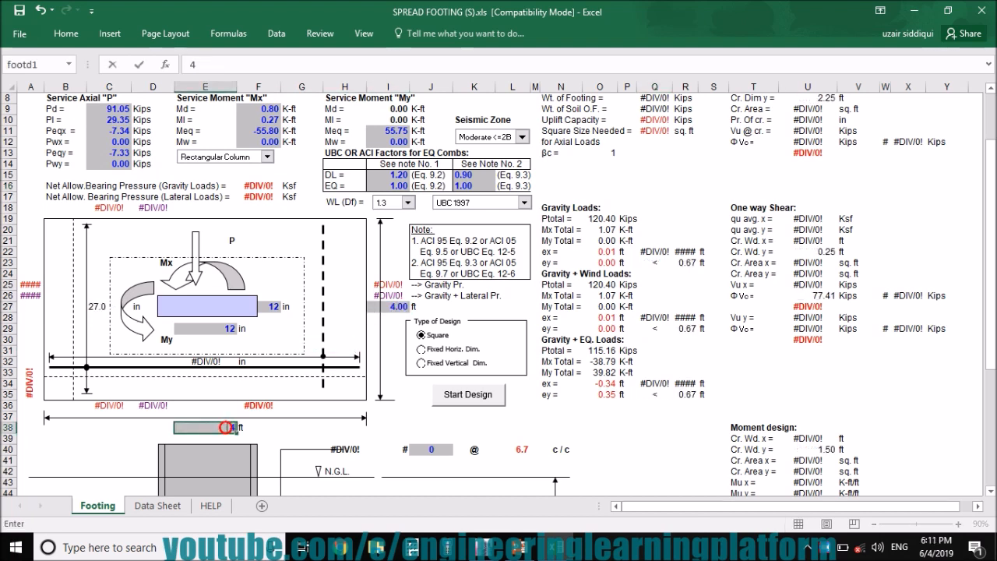
click(294, 441)
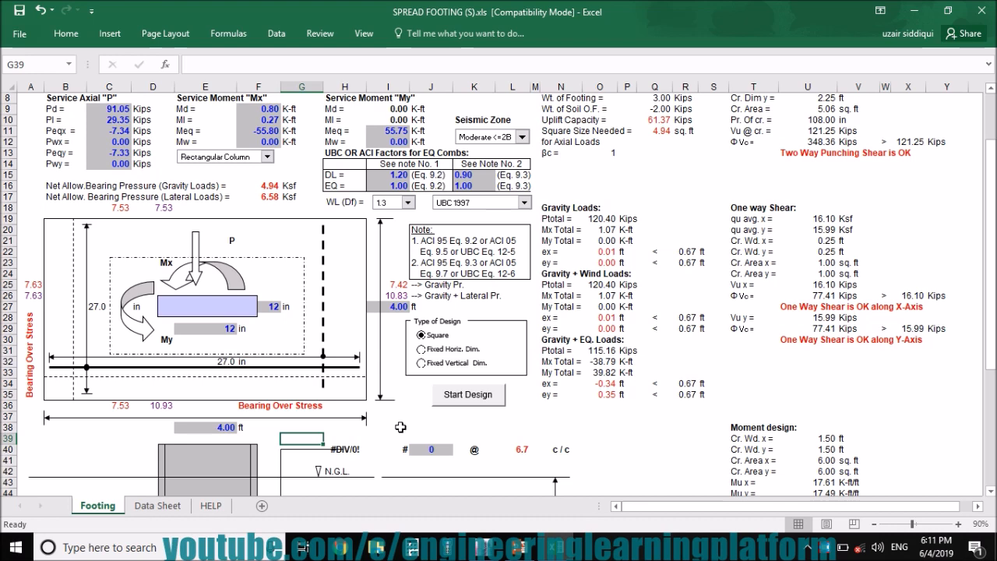
Set the depth from N.G.L. to the footing base to 4 ft in the section sketch
scroll(399, 426, down, 7)
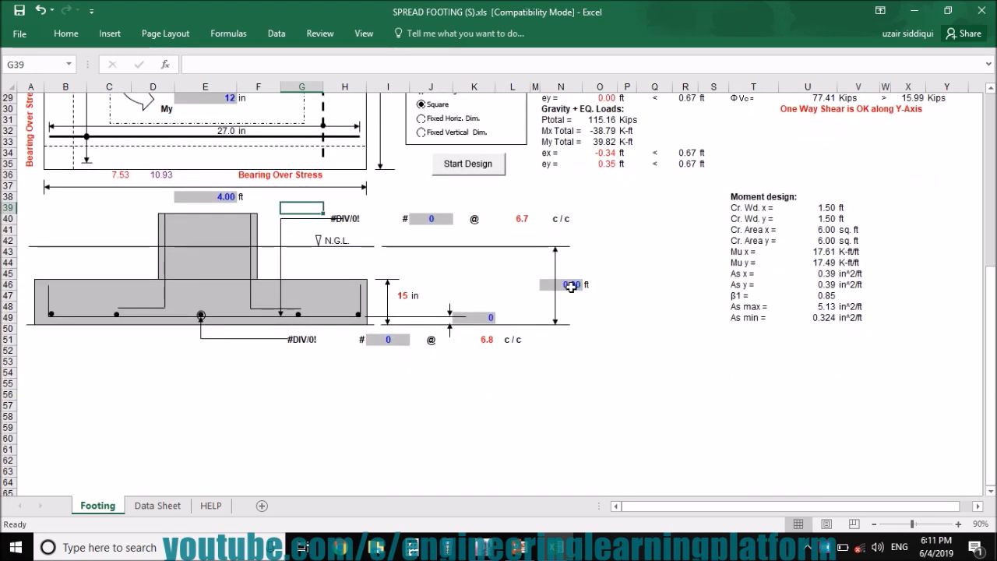
click(571, 285)
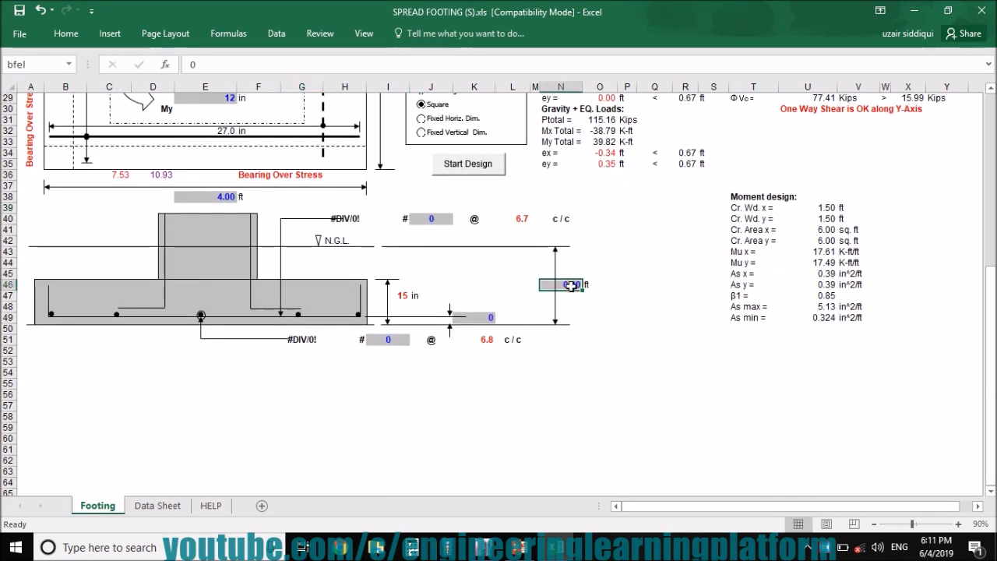
text(4)
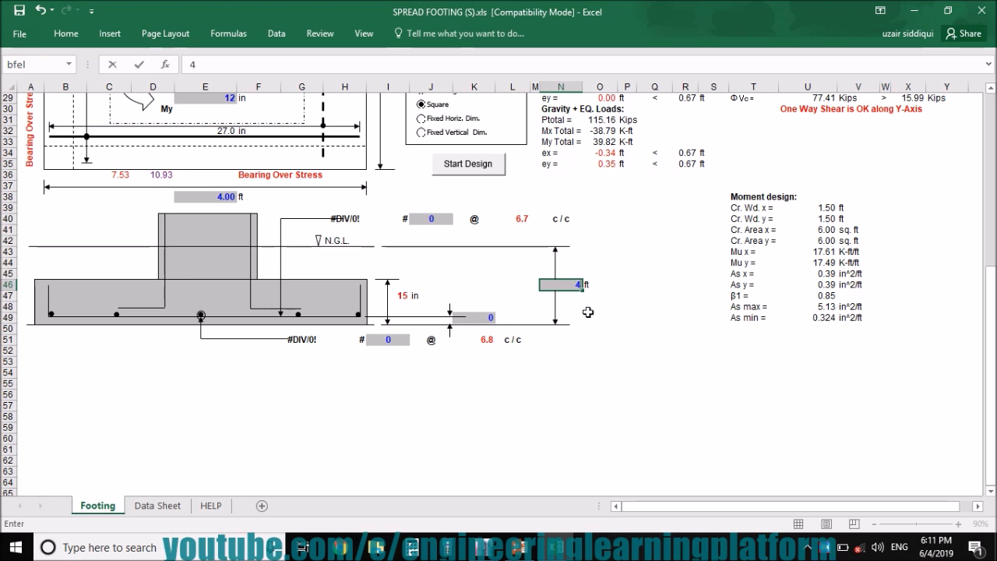
click(588, 311)
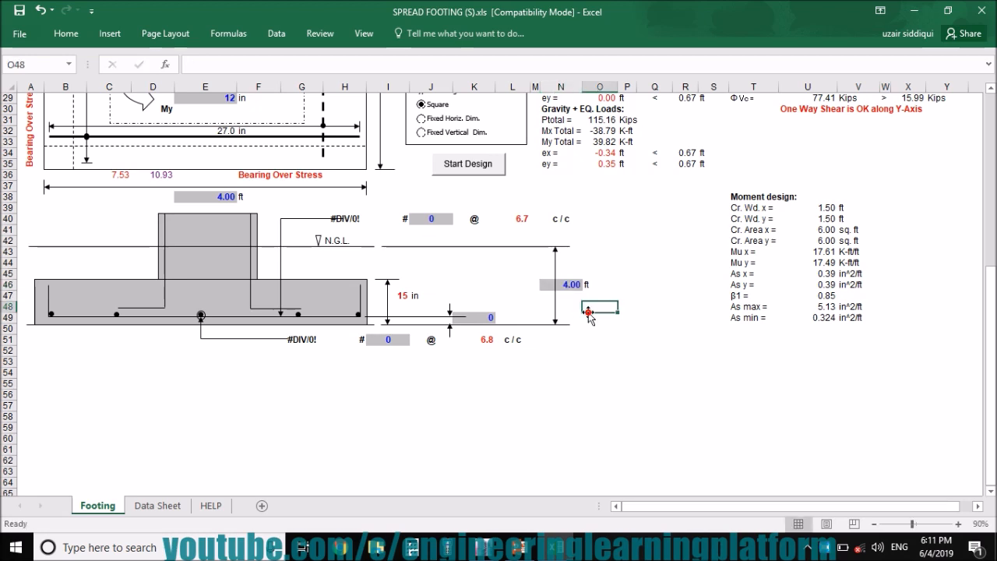
click(404, 295)
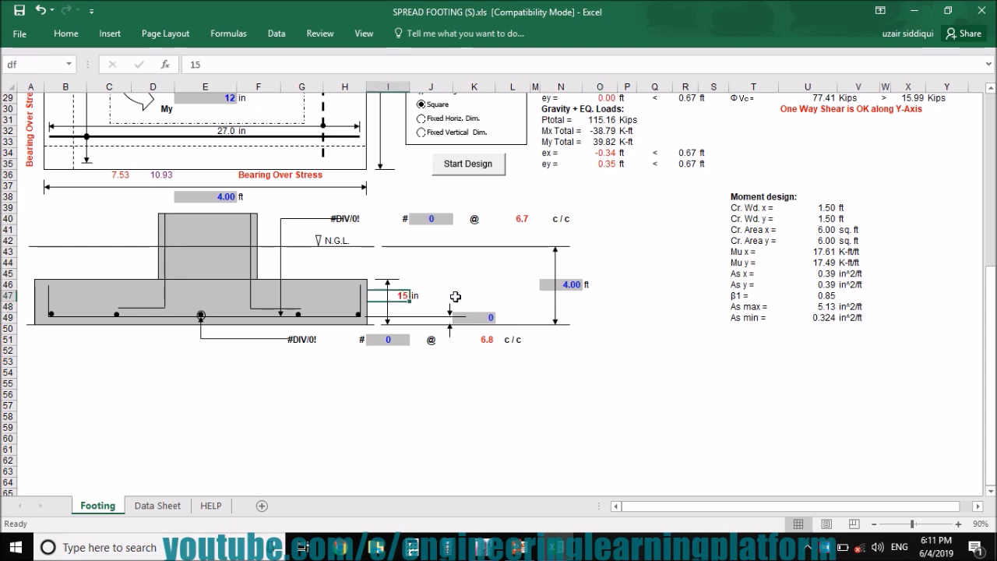
Examine the Footing Information, two-way shear, gravity, wind and EQ load totals, soil pressures and one-way shear results
scroll(455, 297, up, 9)
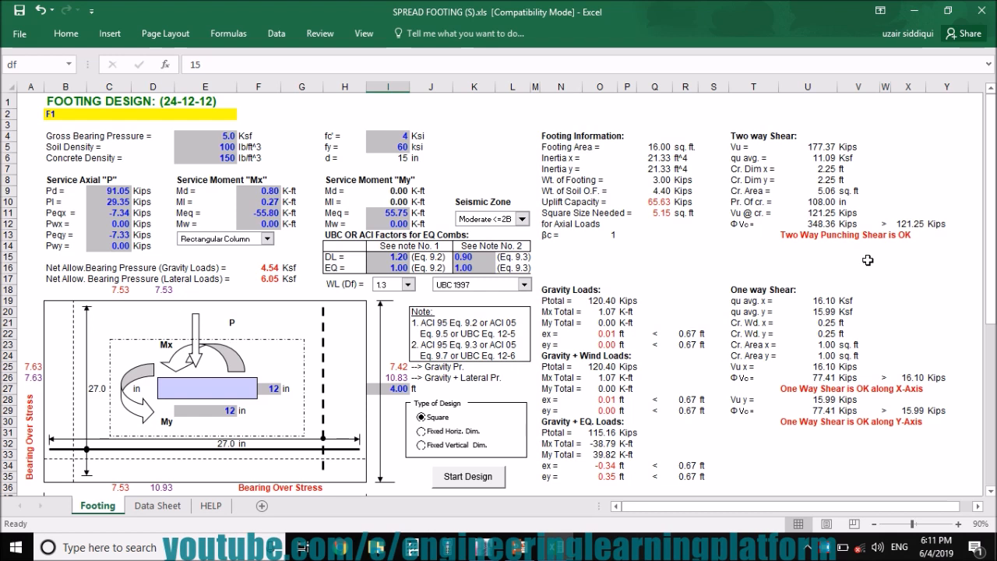
drag(548, 134, 693, 238)
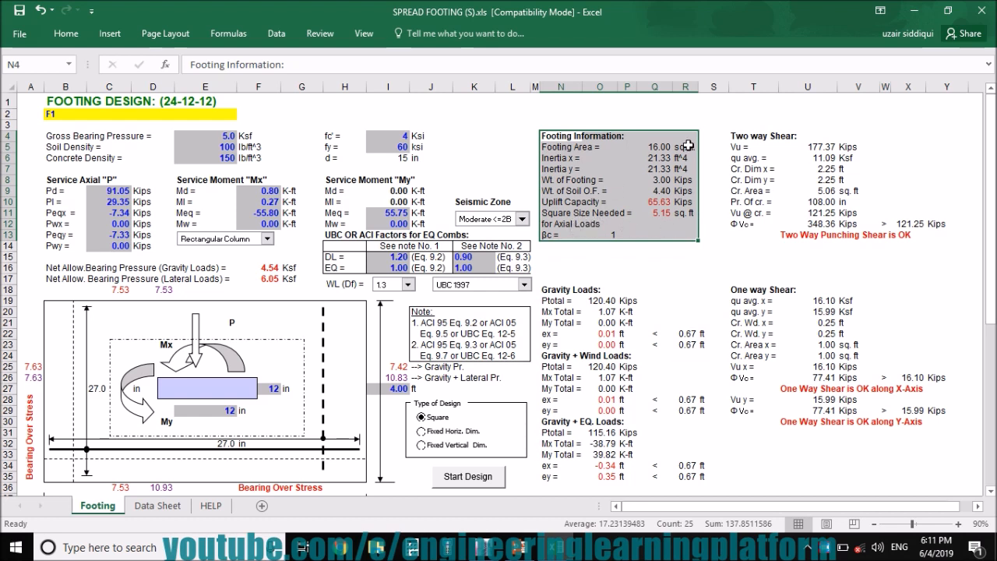
click(686, 248)
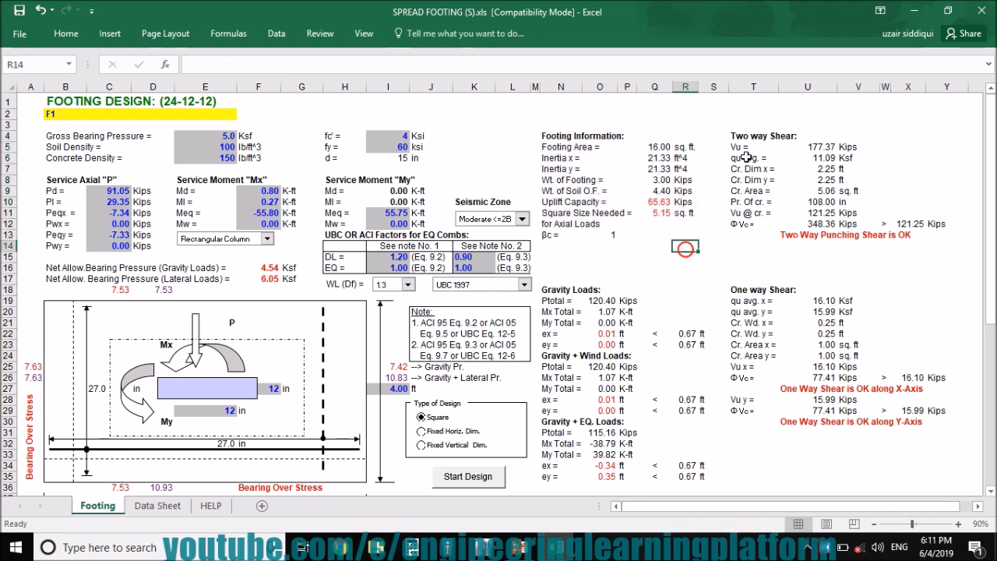
drag(743, 136, 920, 238)
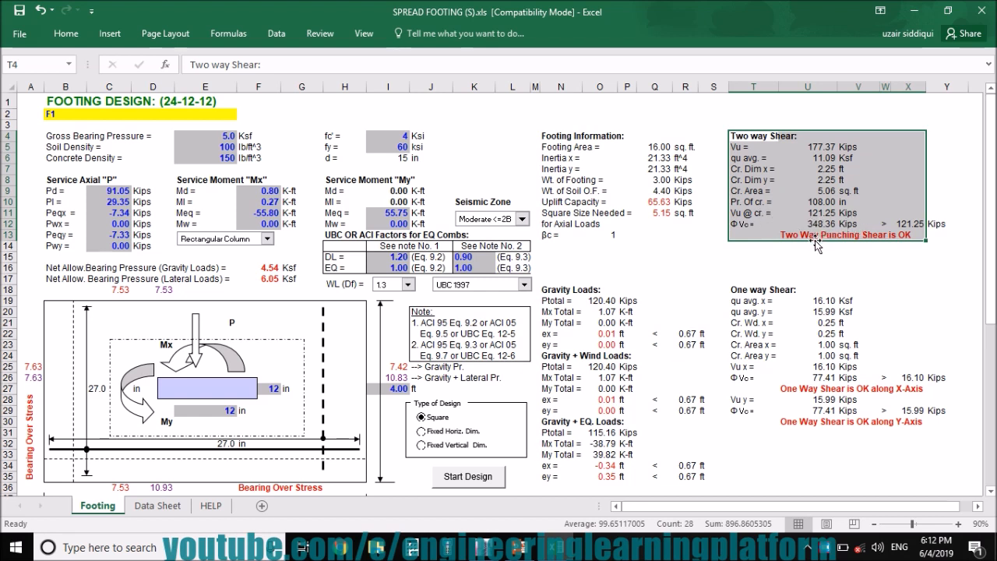
click(731, 270)
drag(549, 290, 703, 351)
drag(550, 356, 707, 418)
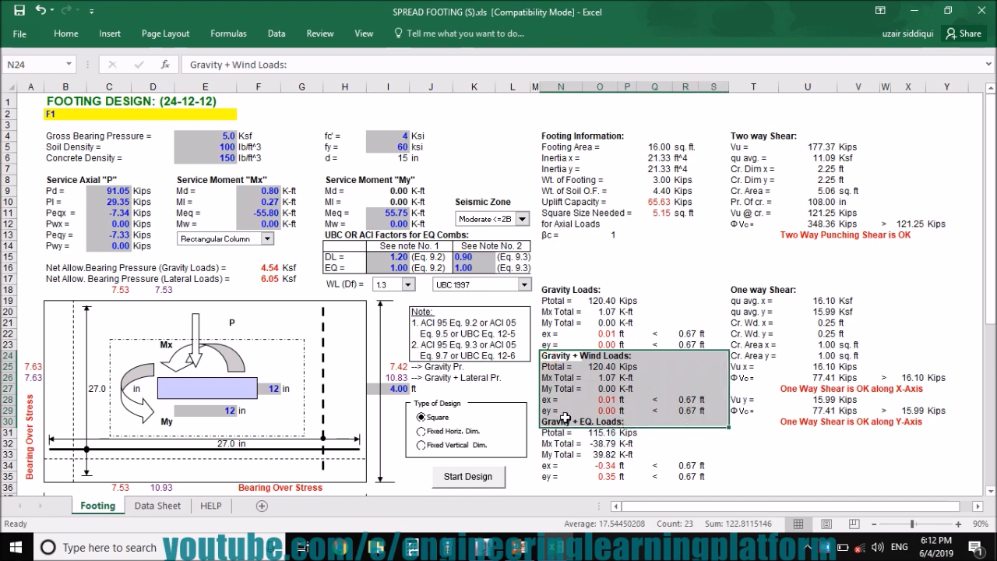
click(553, 445)
drag(550, 421, 706, 478)
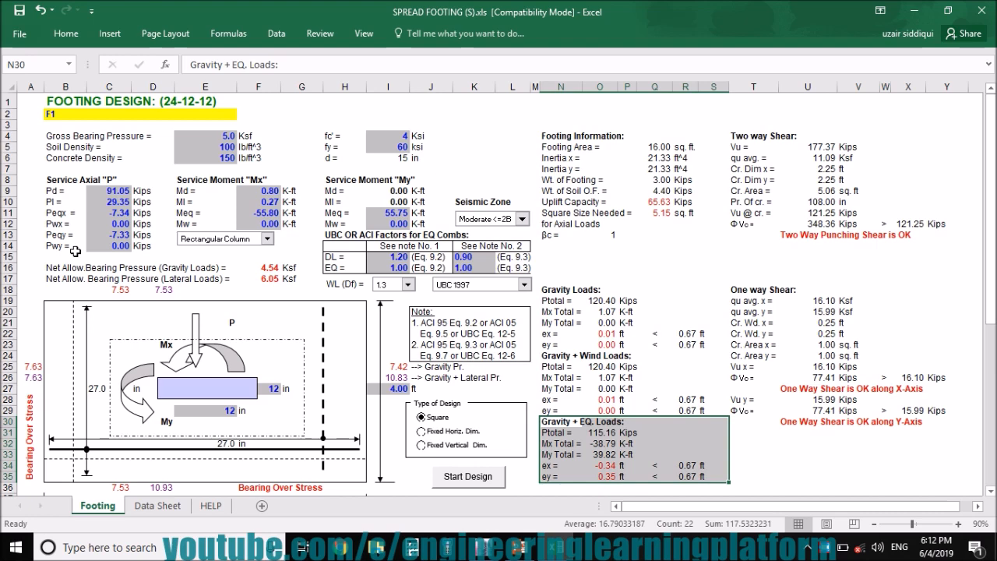
drag(359, 345, 512, 390)
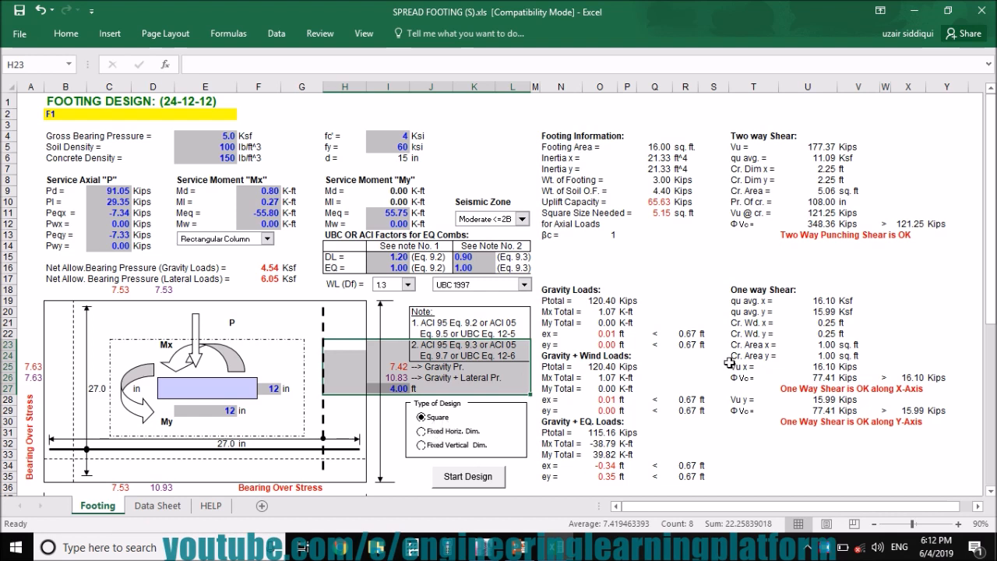
drag(733, 287, 942, 430)
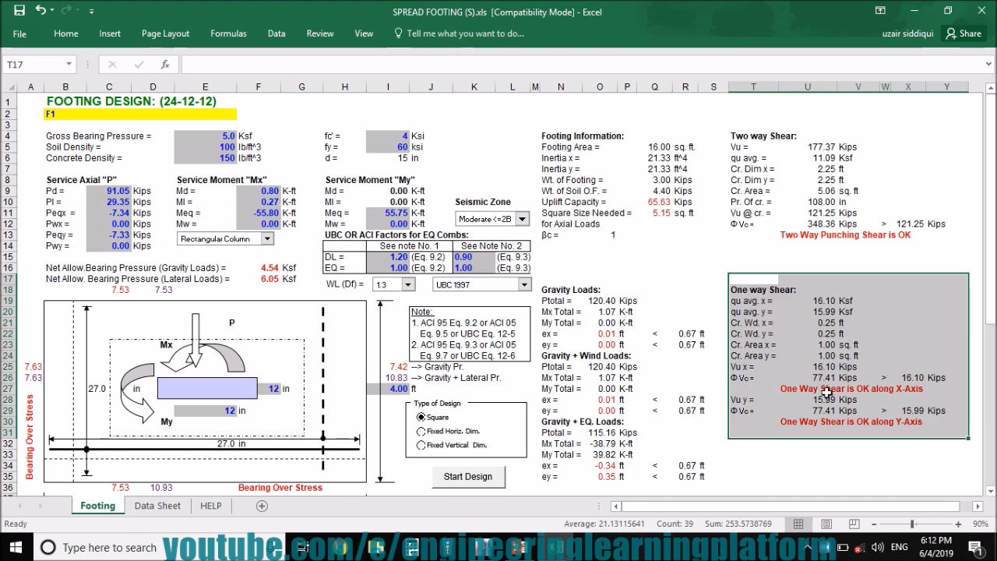
Set the footing reinforcement to #4 bars in both directions
drag(992, 233, 993, 343)
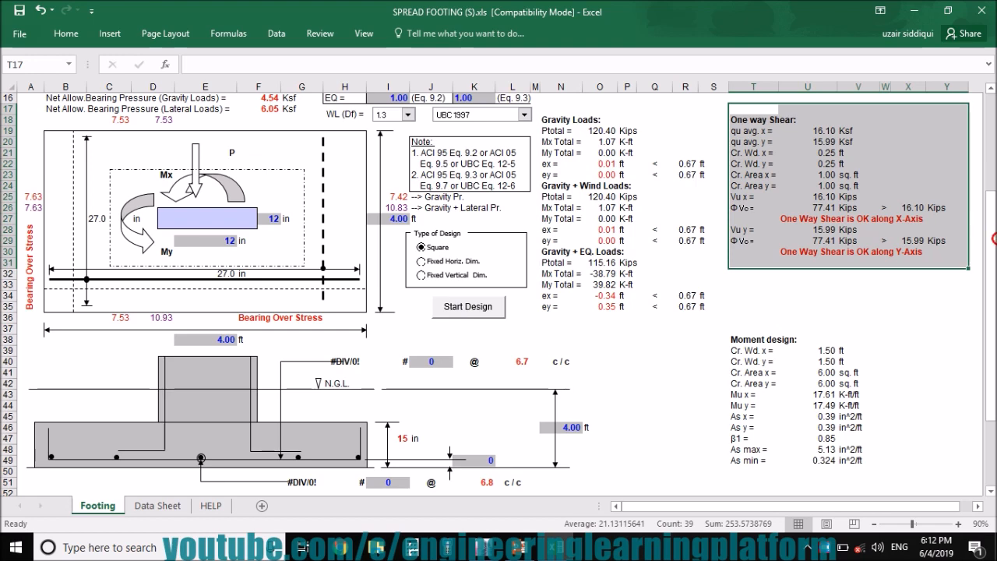
drag(990, 272, 976, 319)
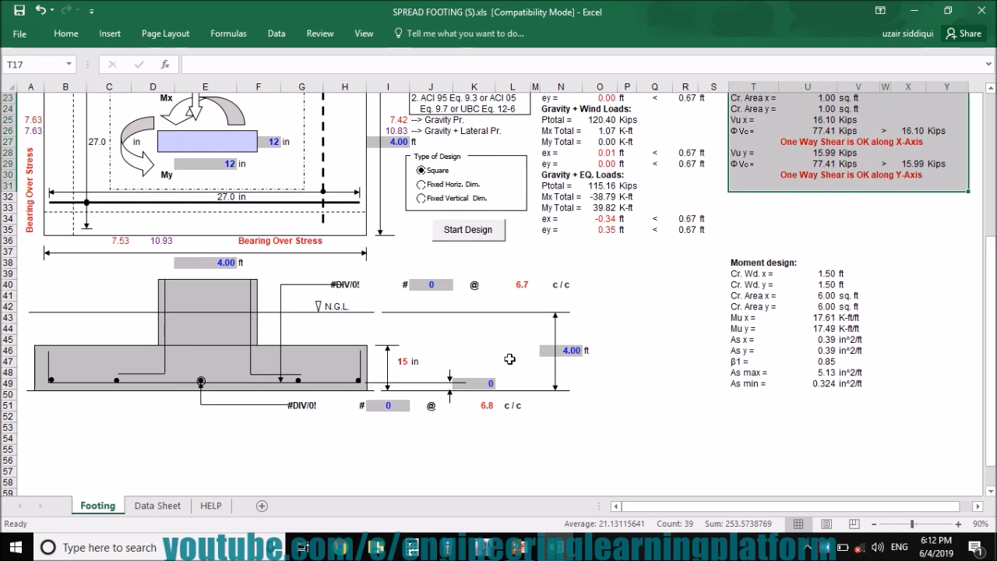
click(442, 286)
text(4)
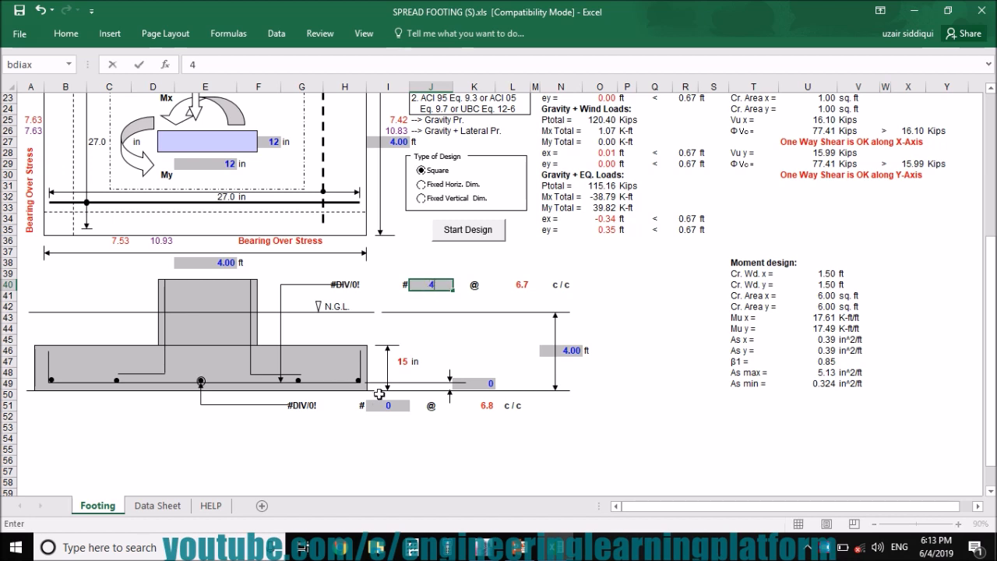
click(384, 405)
text(4)
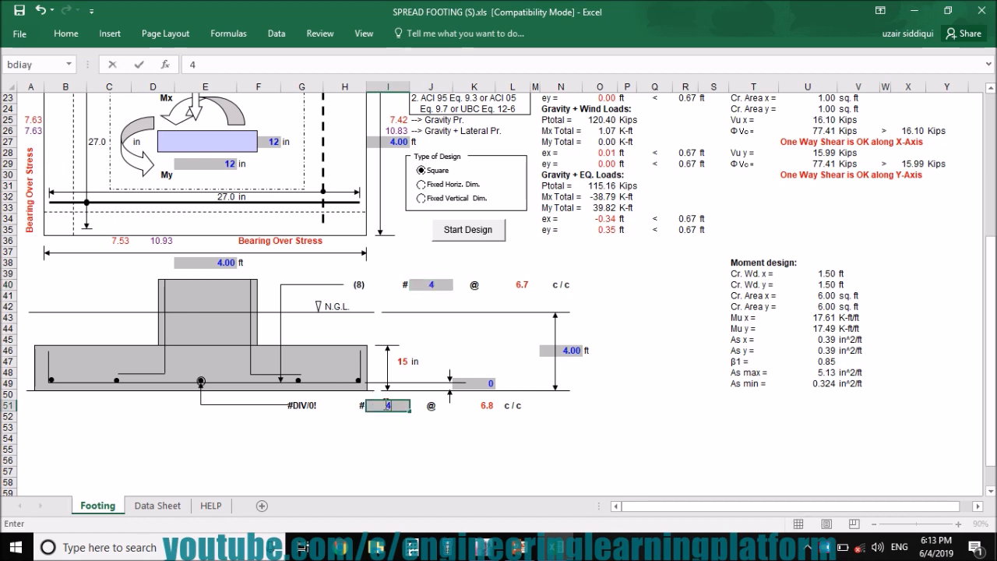
click(409, 447)
Set the footing thickness to 24 in
click(402, 363)
text(24)
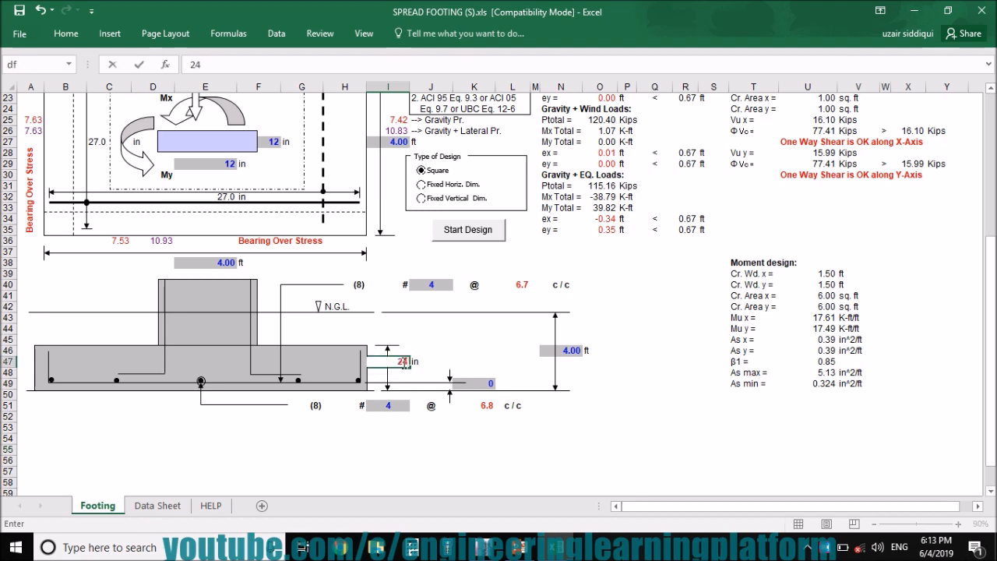
key(Return)
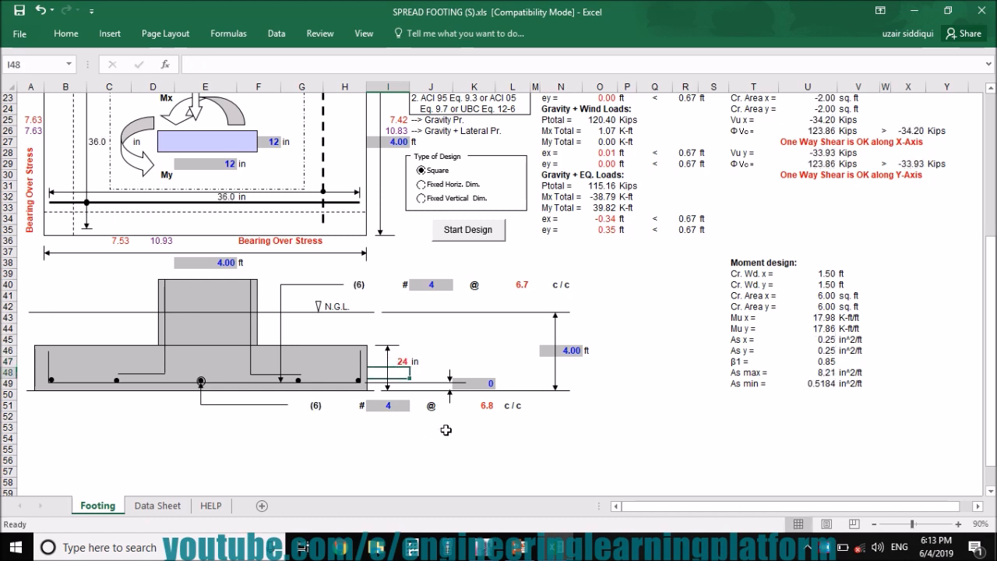
Run the square footing design and examine the resulting plan size, thickness, bar spacing, bearing and shear checks
click(473, 233)
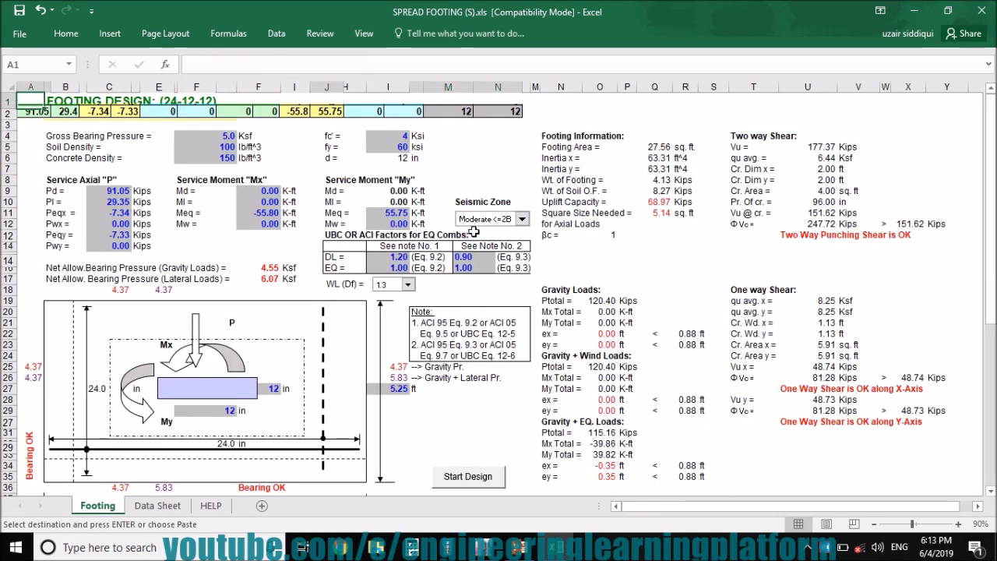
drag(987, 235, 987, 296)
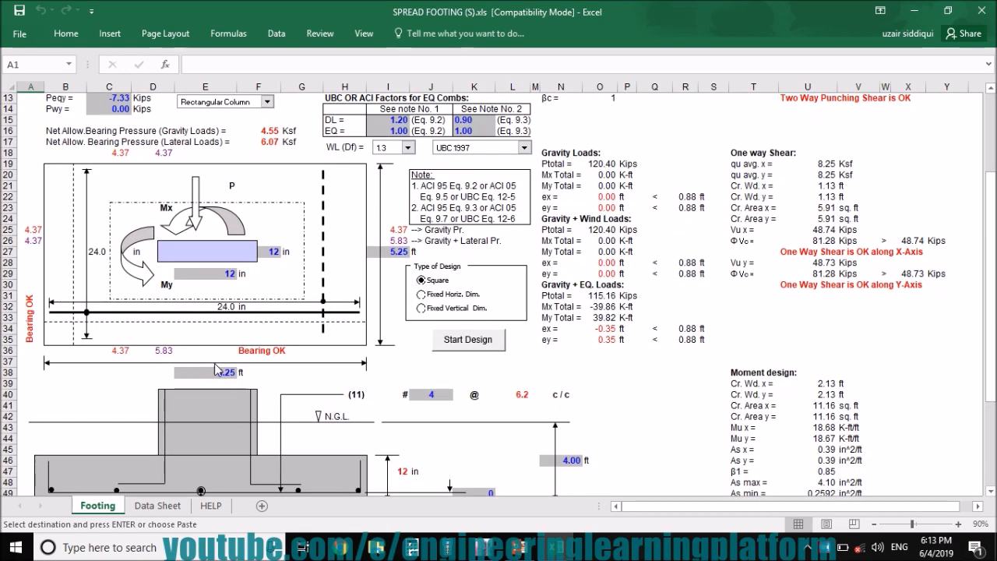
drag(992, 232, 993, 278)
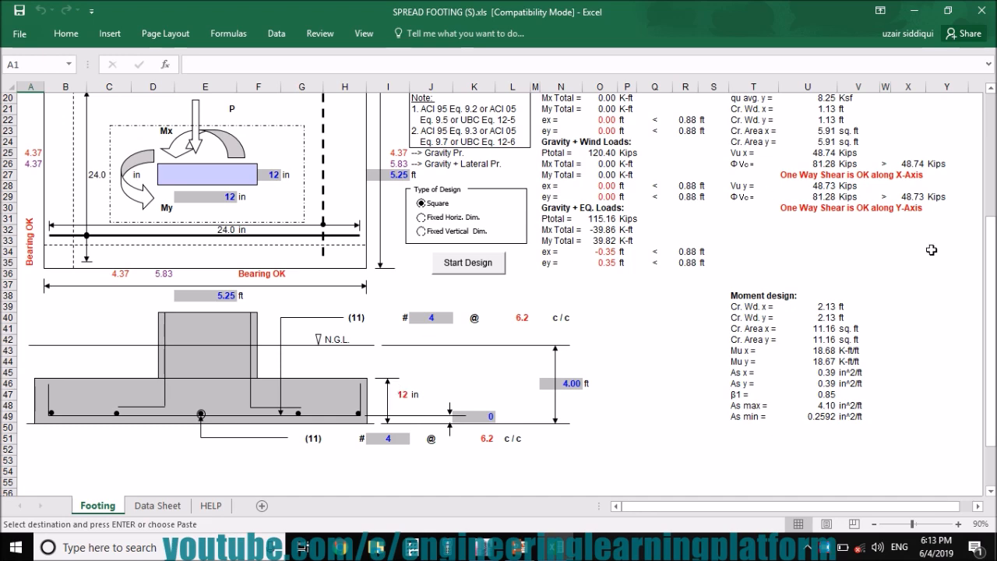
drag(991, 321, 992, 309)
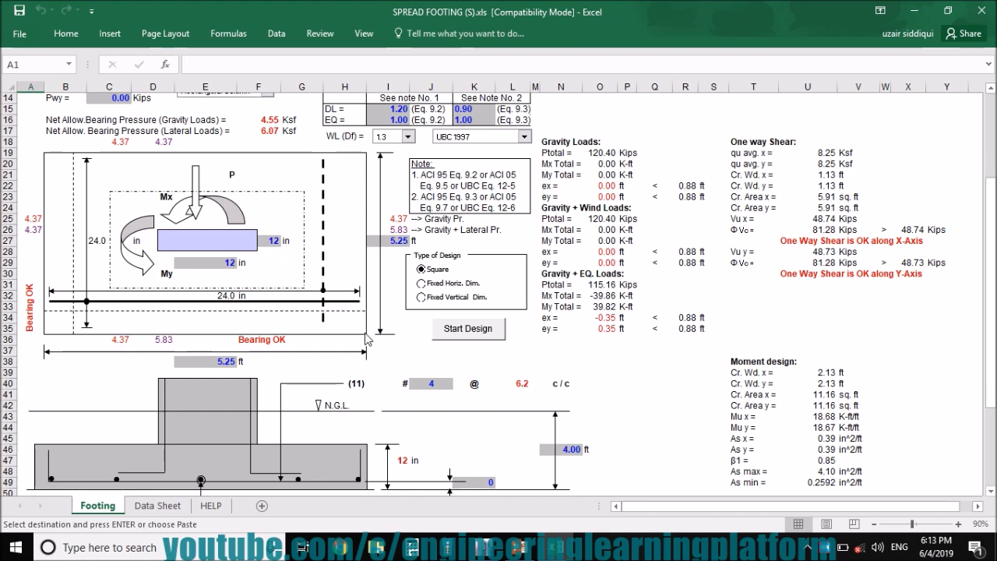
Set the footing's bottom reinforcement cover to 3 in and rerun the square footing design
drag(991, 231, 991, 240)
drag(993, 279, 994, 279)
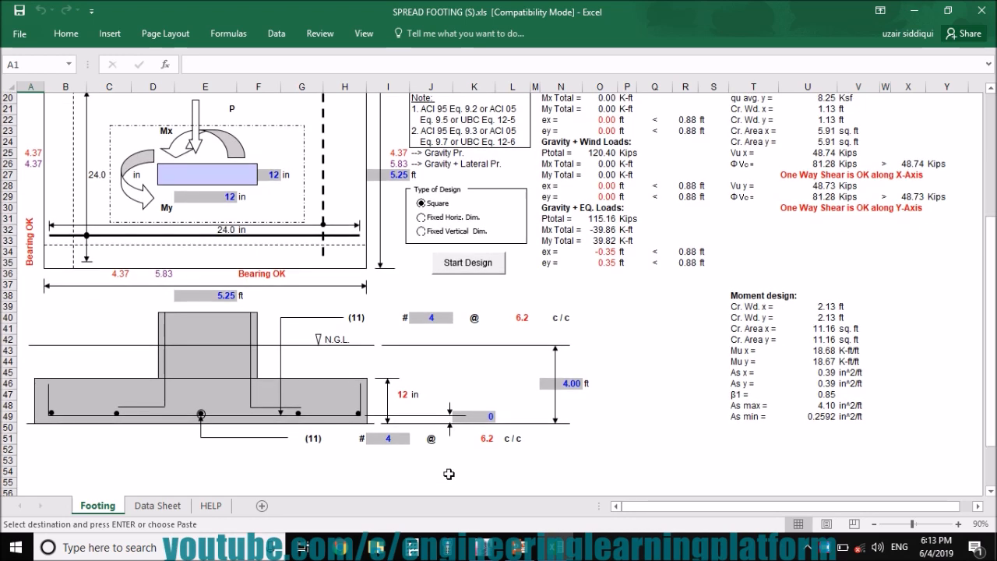
click(486, 417)
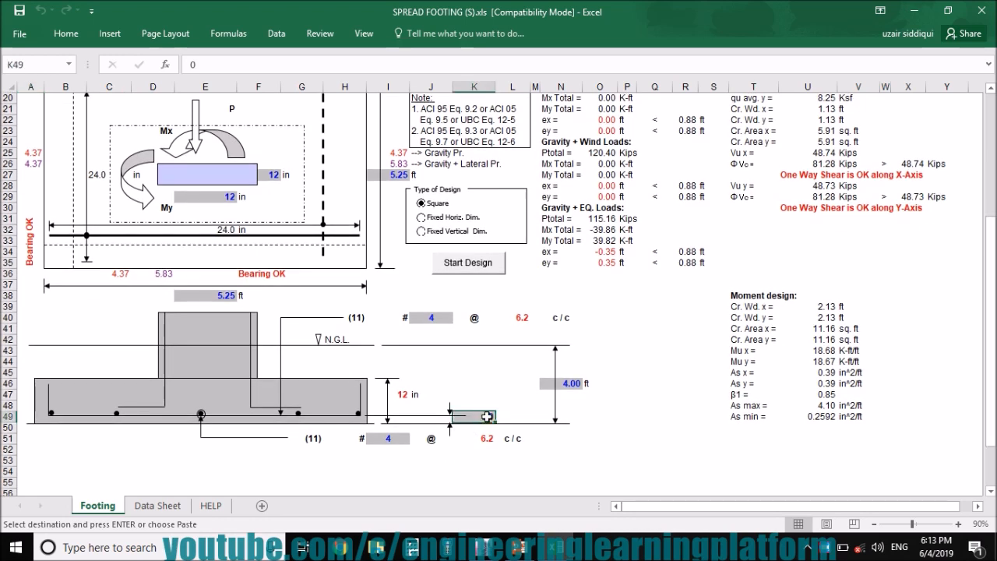
text(3)
key(Return)
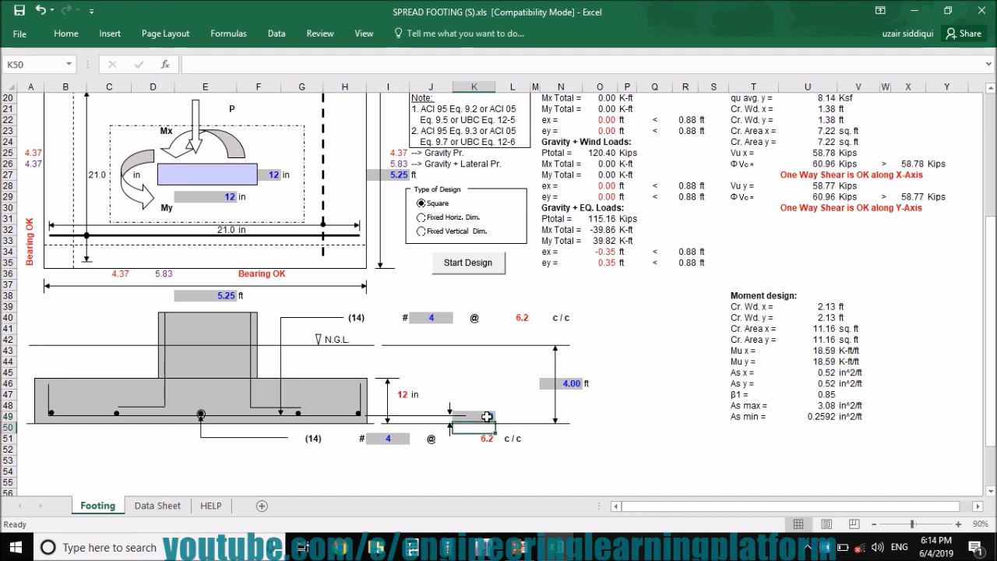
click(474, 264)
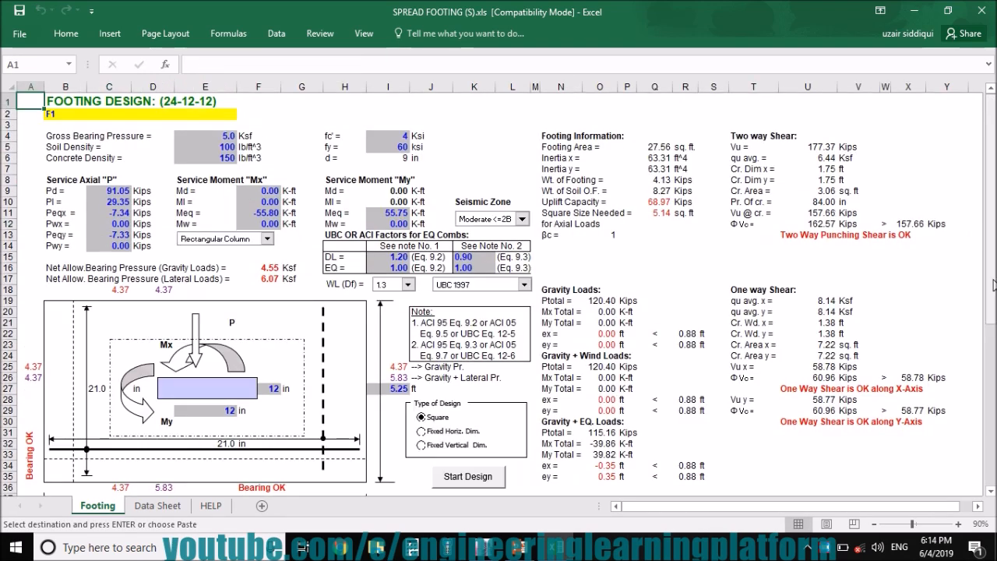
drag(994, 284, 993, 406)
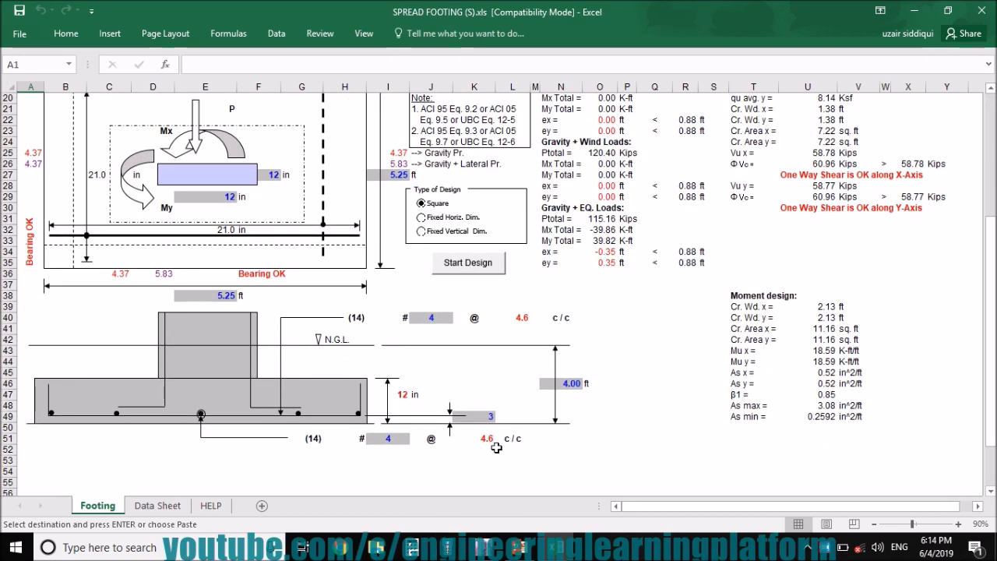
Set the footing reinforcement to #5 bars in both directions
click(441, 320)
text(5)
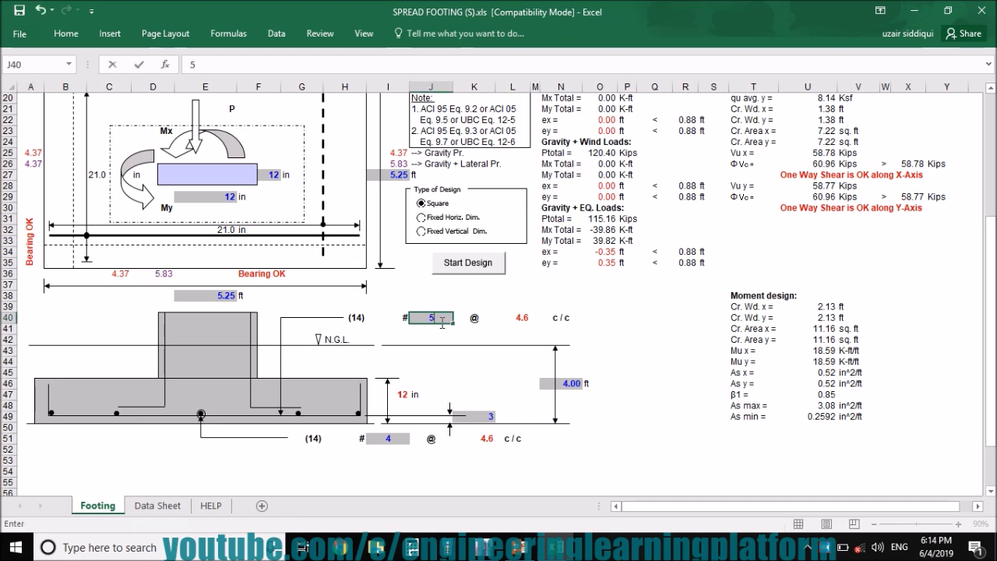
text(5)
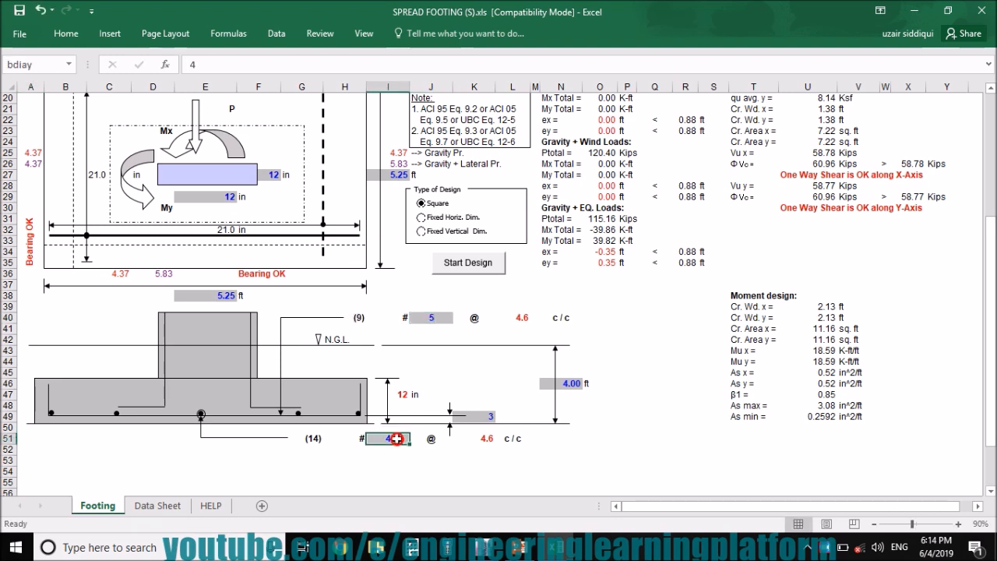
key(Return)
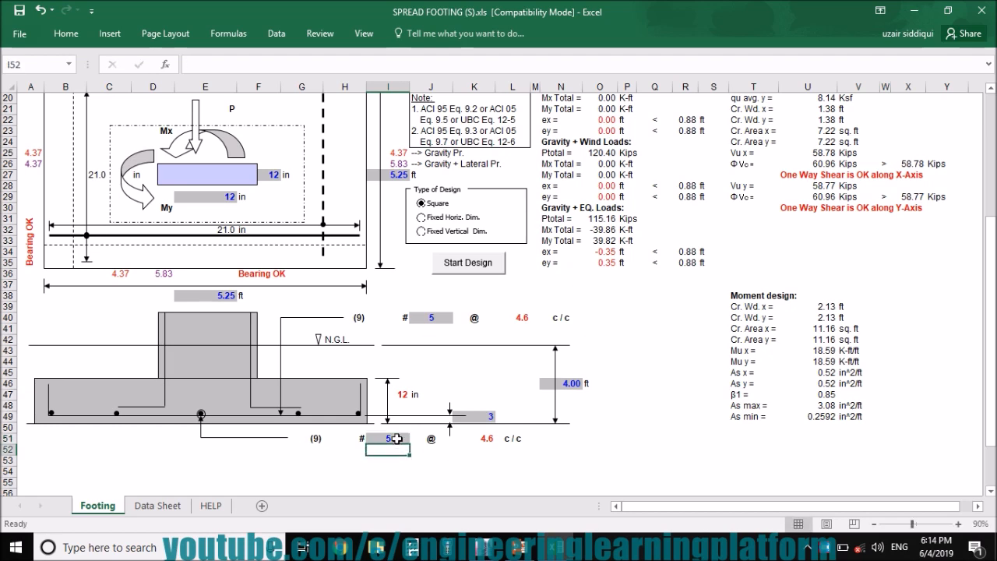
Rerun the square footing design and examine the section's thickness, bar count, spacing and cover
click(464, 263)
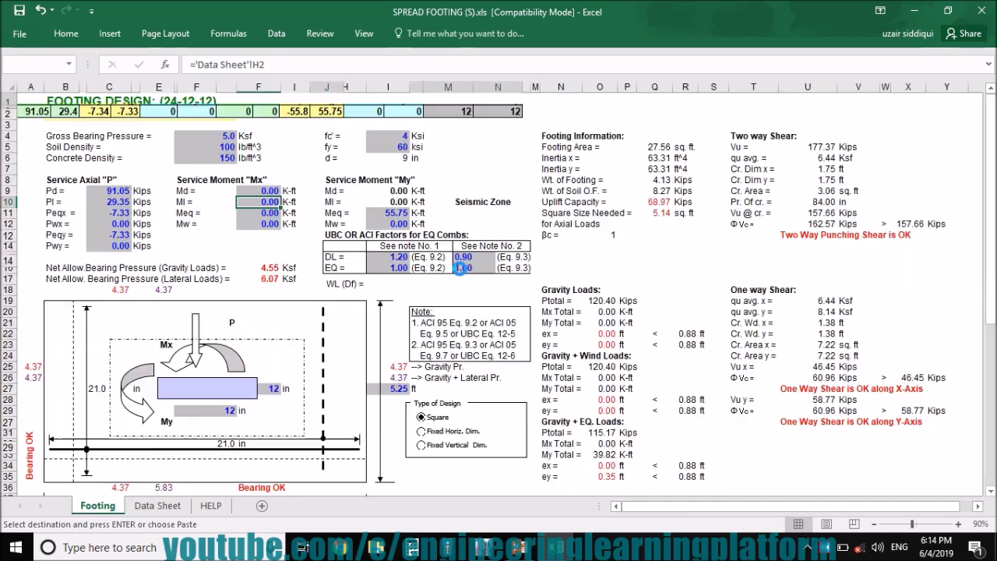
drag(993, 239, 993, 243)
drag(995, 359, 995, 383)
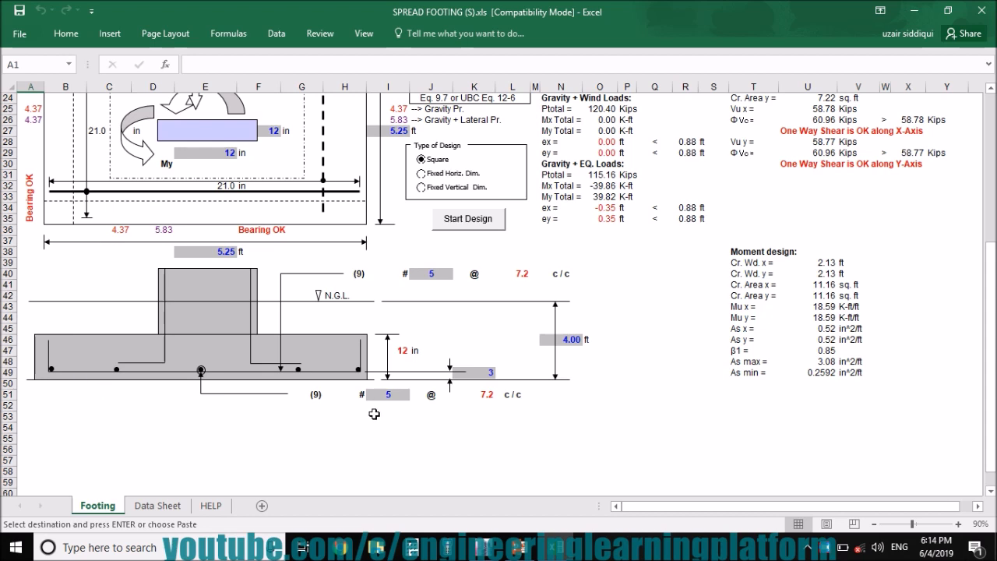
mouse_move(616, 432)
mouse_down()
mouse_move(561, 394)
mouse_move(85, 264)
mouse_move(33, 267)
mouse_up()
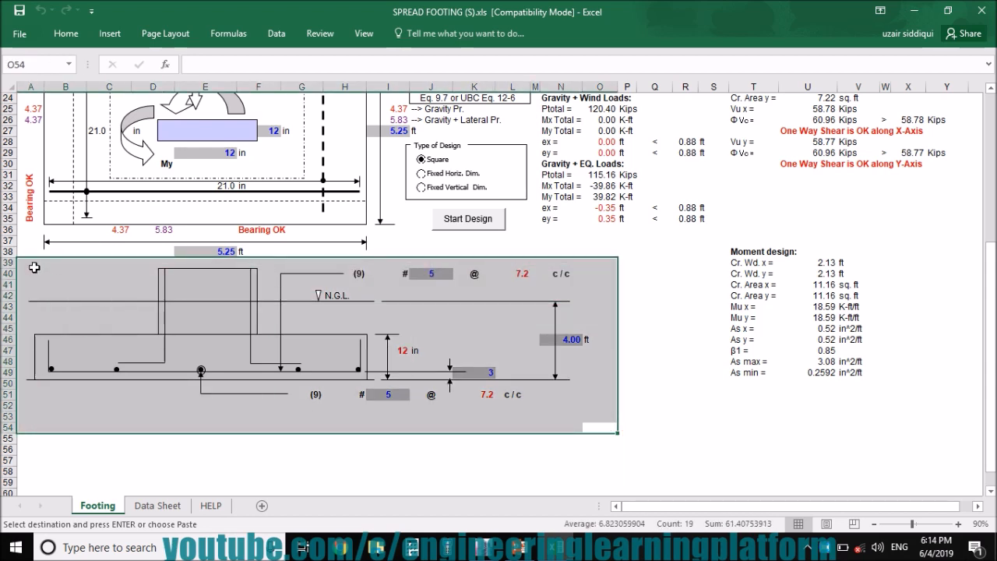
click(610, 449)
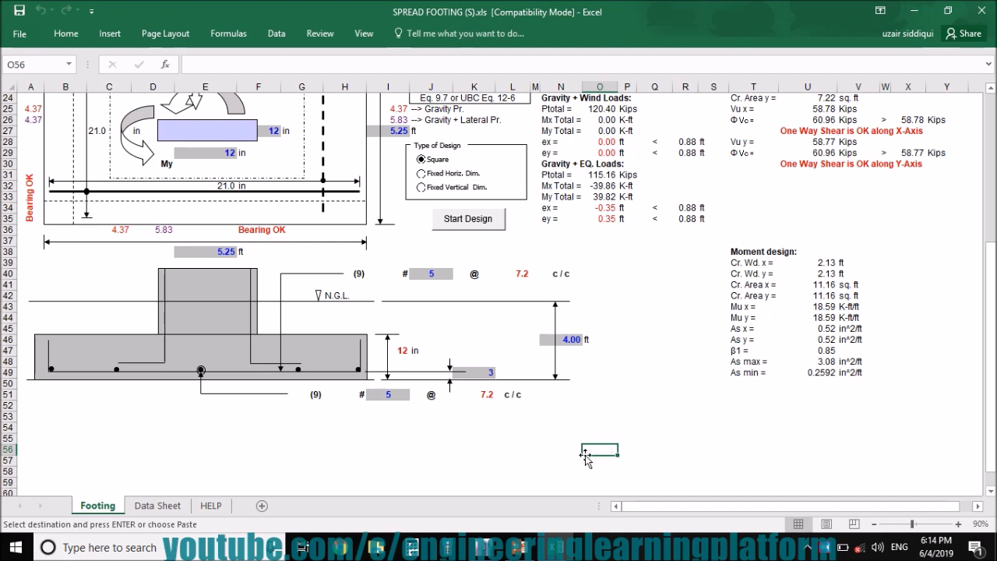
mouse_move(526, 550)
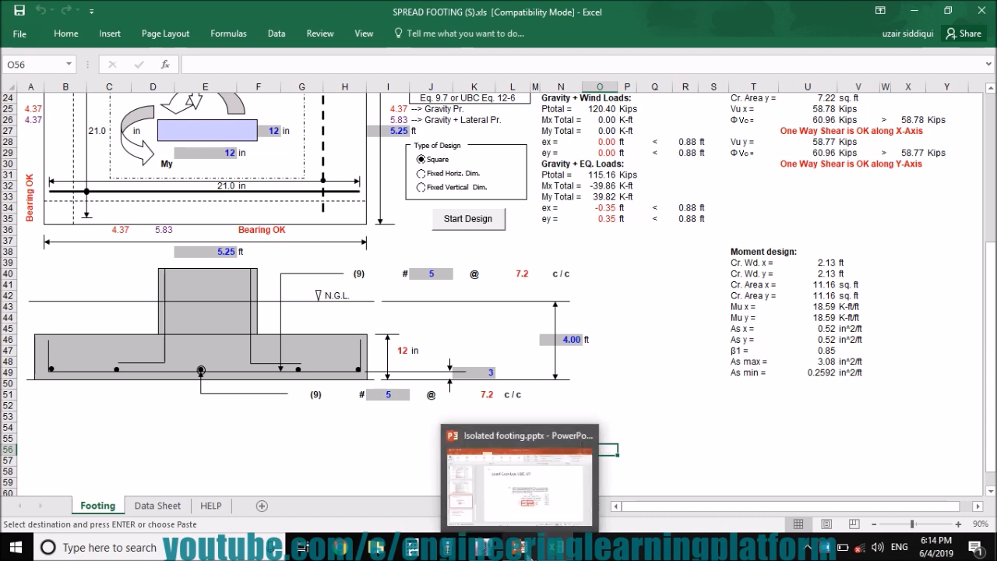
right_click(823, 549)
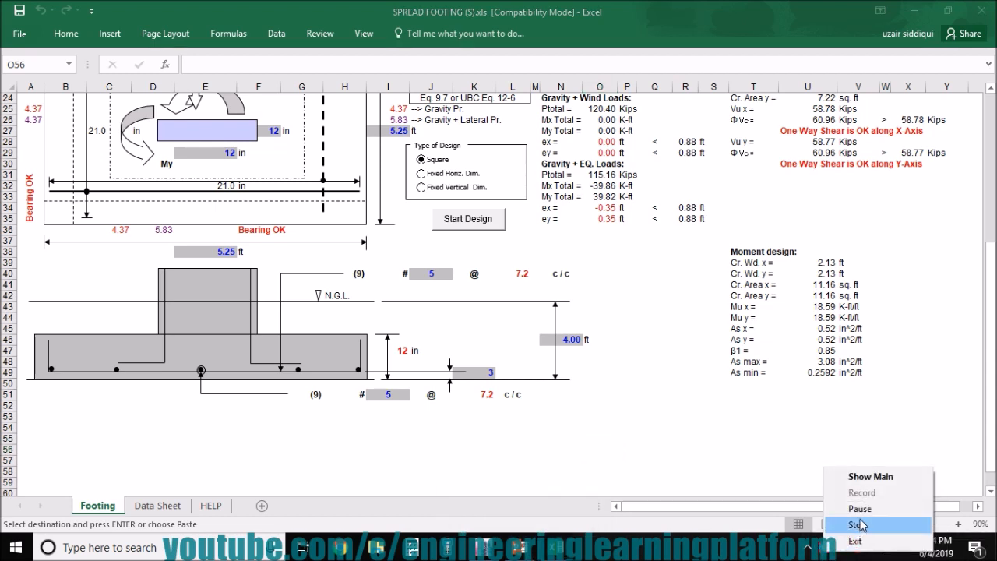
Switch to ETABS and invert object visibility in the base plan to examine the perimeter columns' restraint reactions
click(483, 548)
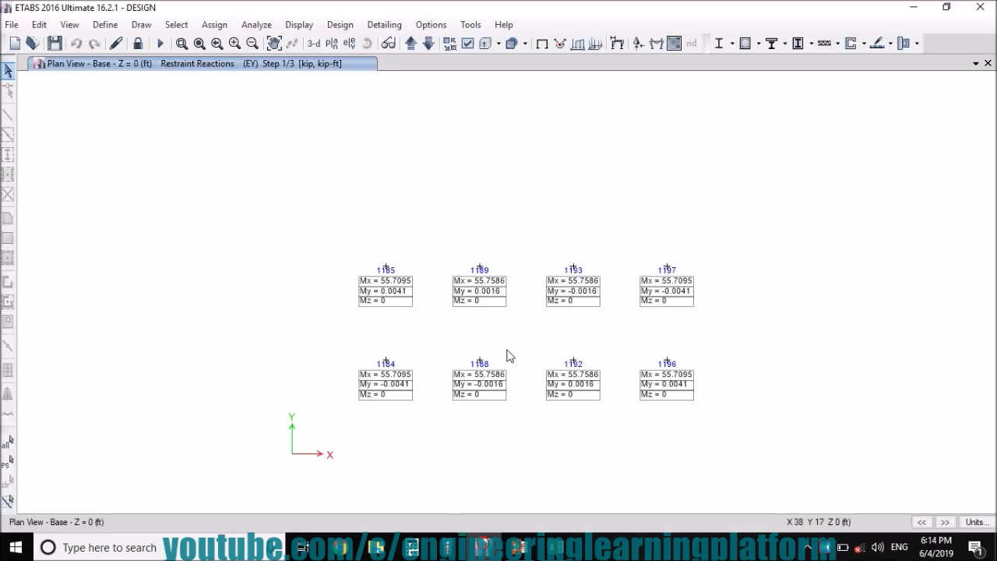
right_click(719, 148)
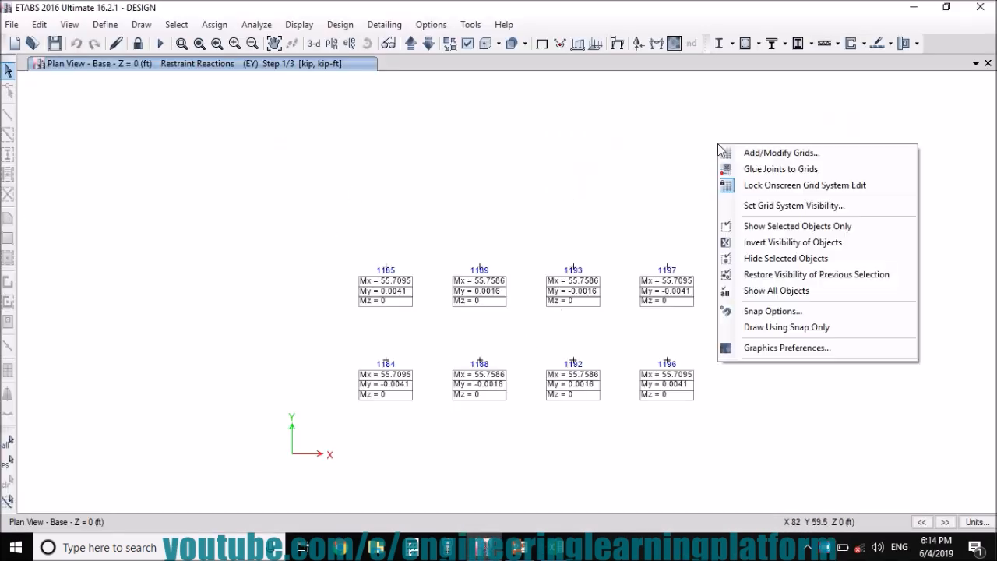
click(768, 242)
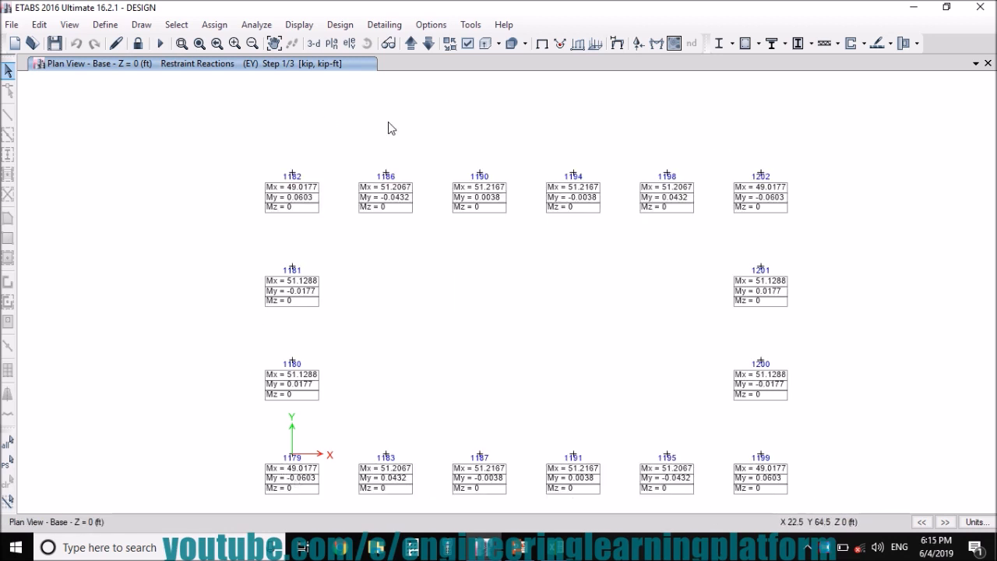
click(274, 44)
drag(503, 282, 496, 264)
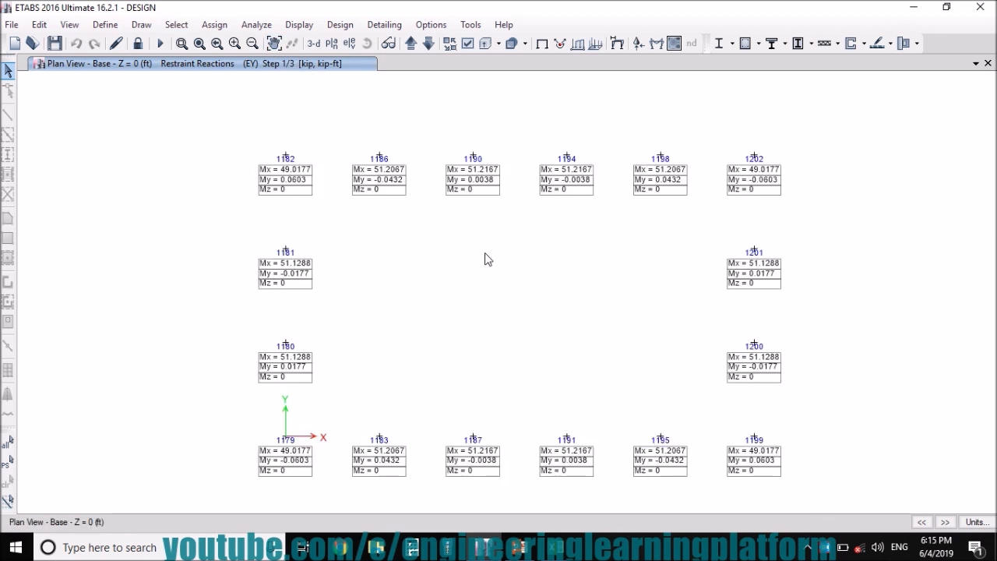
click(274, 44)
drag(534, 313, 531, 303)
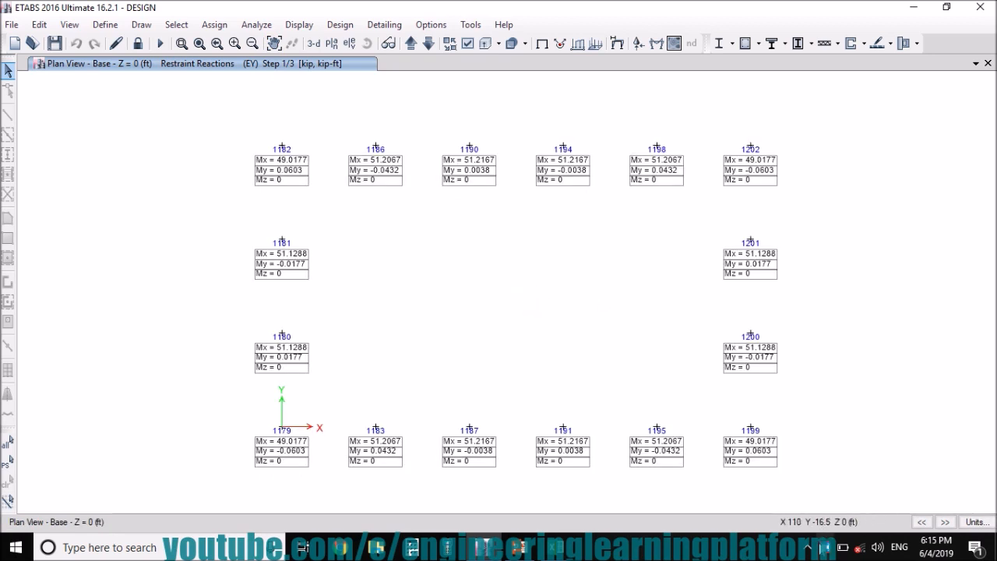
right_click(824, 548)
click(854, 499)
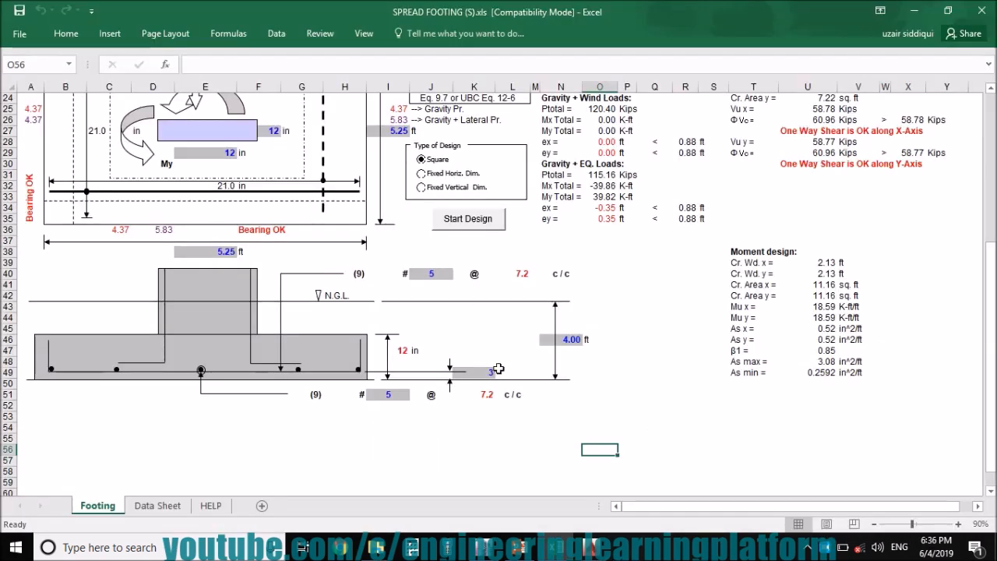
Switch to the AutoCAD footing detail and enter 5.25ft as the first dimension in the TYP. INTERNAL FOOTING label
click(590, 385)
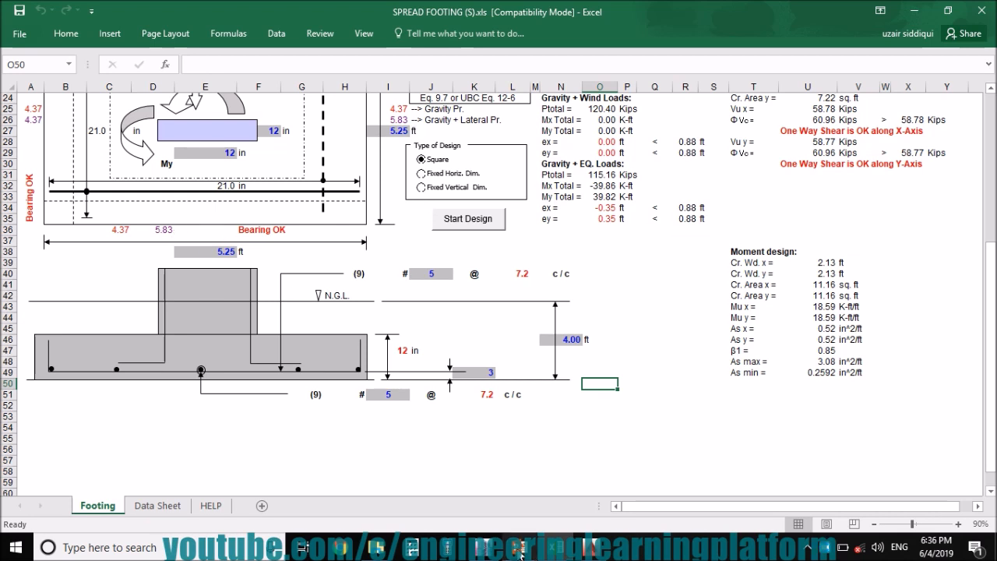
mouse_move(485, 548)
click(590, 548)
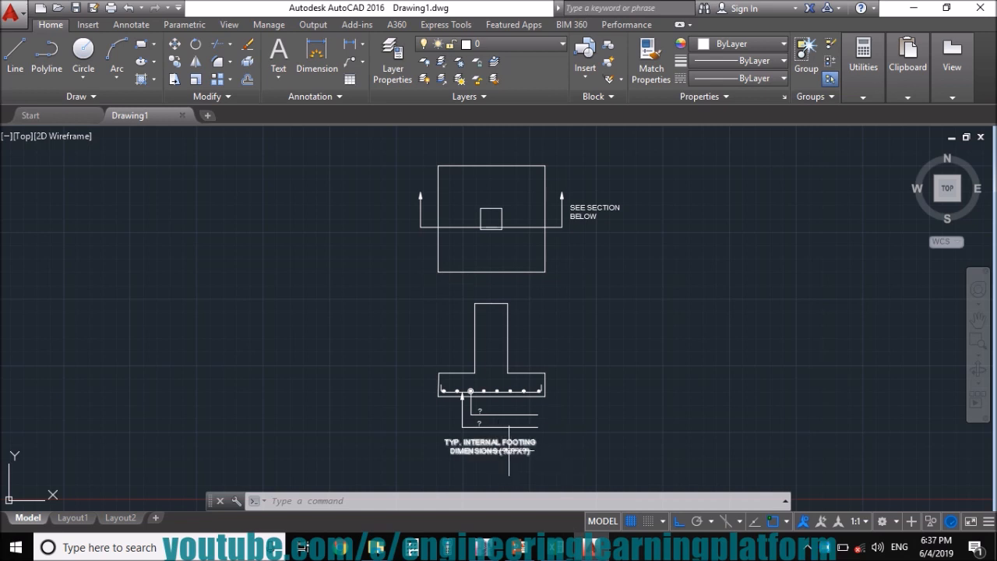
click(507, 450)
double_click(508, 450)
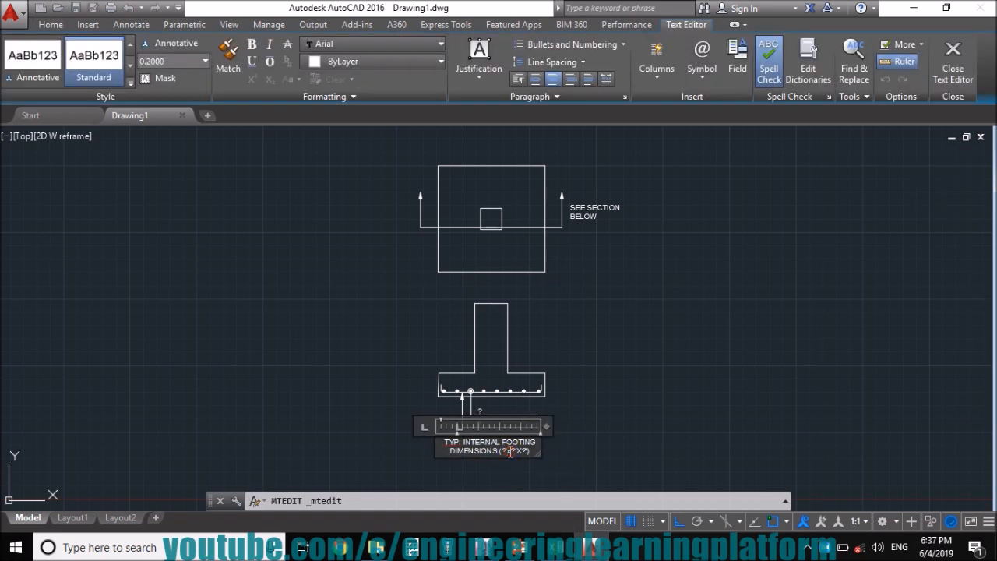
key(shift+Left)
text(5)
key(shift+Right)
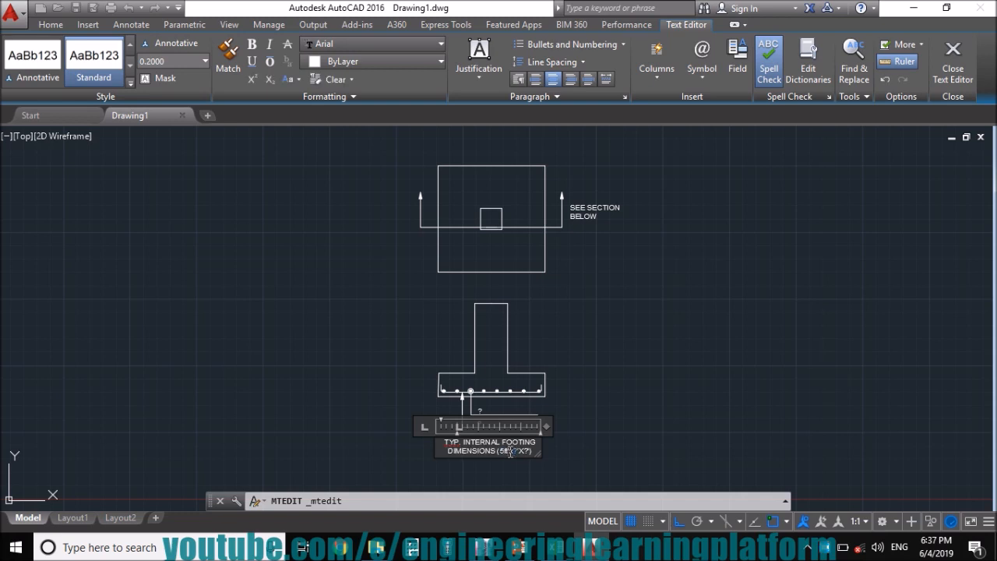
key(Right)
key(shift+Right)
text(x)
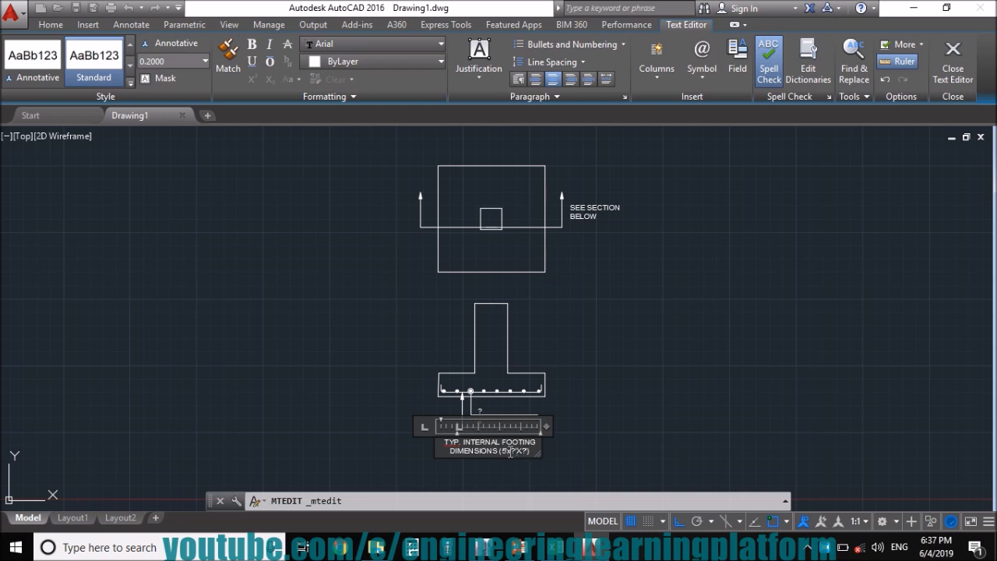
key(shift+Right)
key(shift+Right)
key(shift+Right)
key(Delete)
text(.25ftx)
key(BackSpace)
Complete the label's remaining dimensions as 5.25ft and 1FT, and widen its text box so the dimensions fit on one line
text(x5.25)
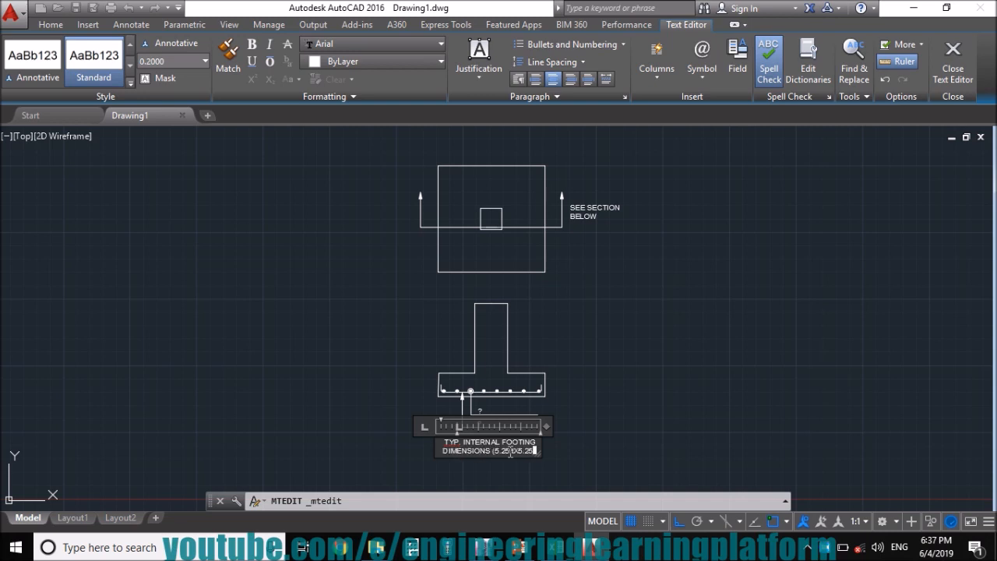
text(FT)
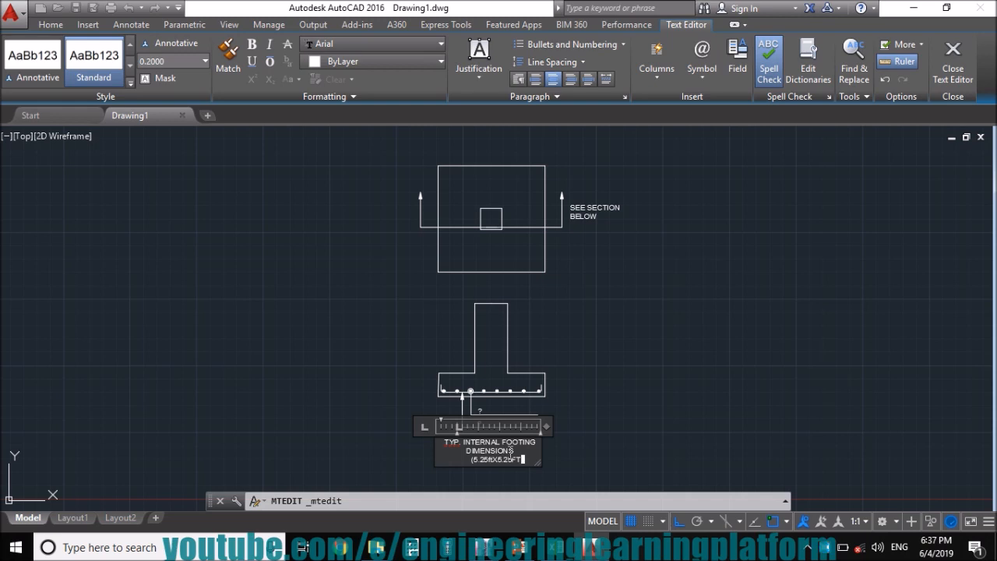
key(BackSpace)
key(BackSpace)
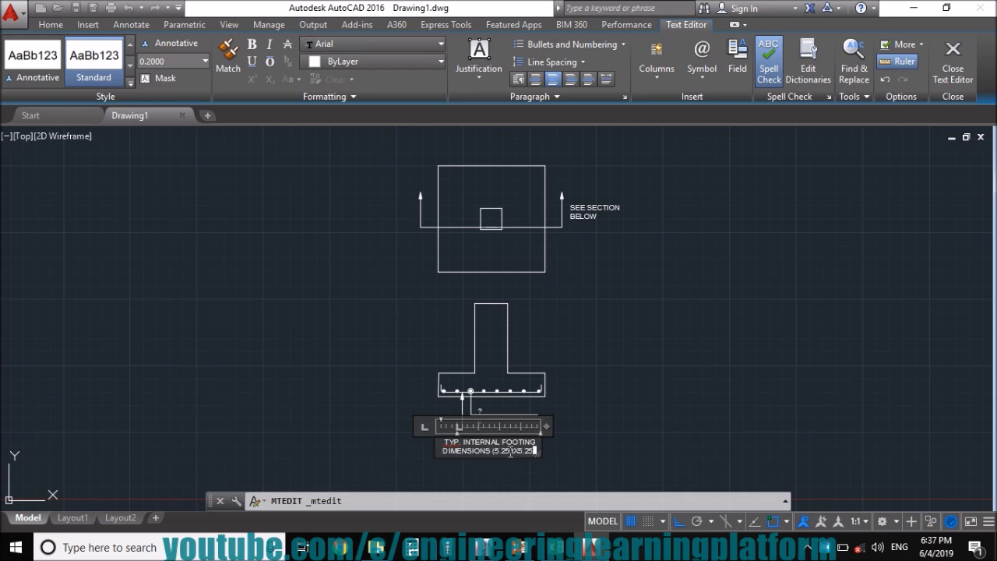
text(ftX)
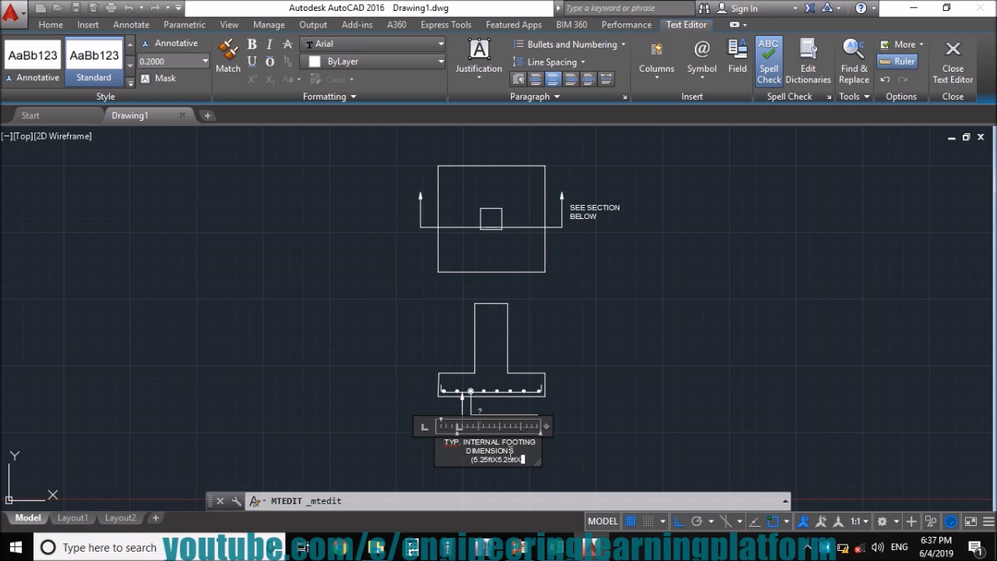
text(1FT)
drag(548, 427, 583, 427)
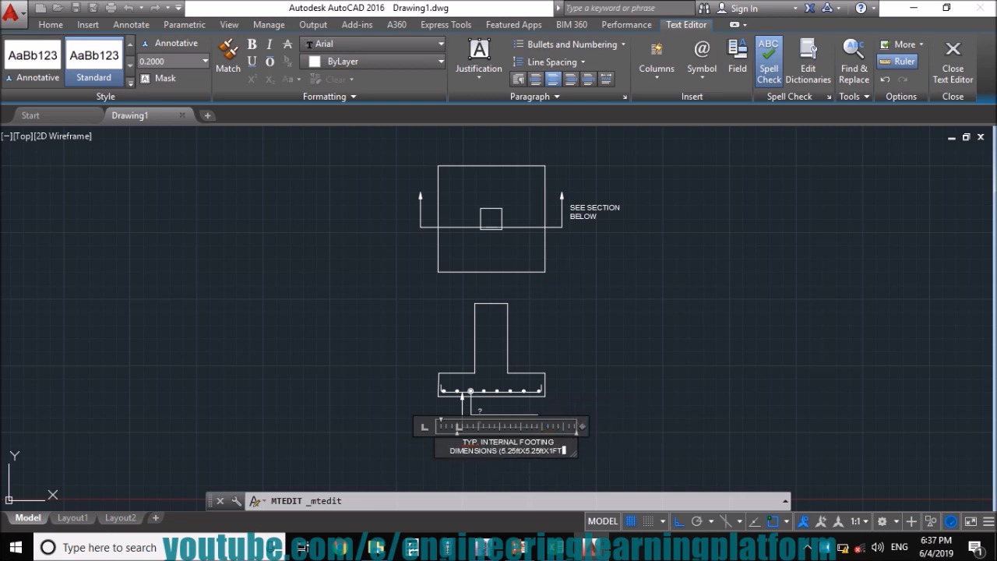
click(623, 446)
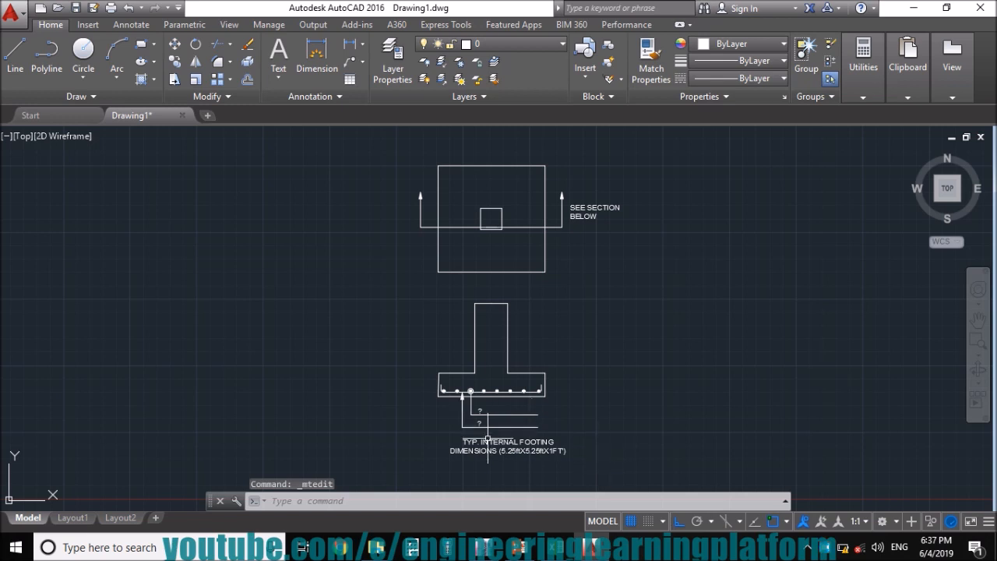
Edit the footing label so the thickness unit uses lowercase, reading 1ft
double_click(556, 449)
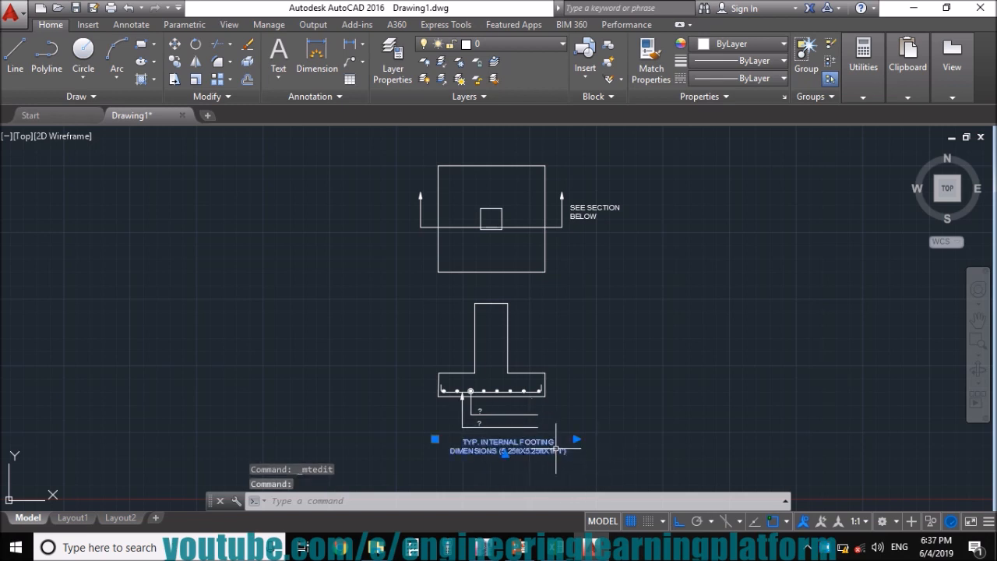
drag(553, 450, 563, 452)
text(ft)
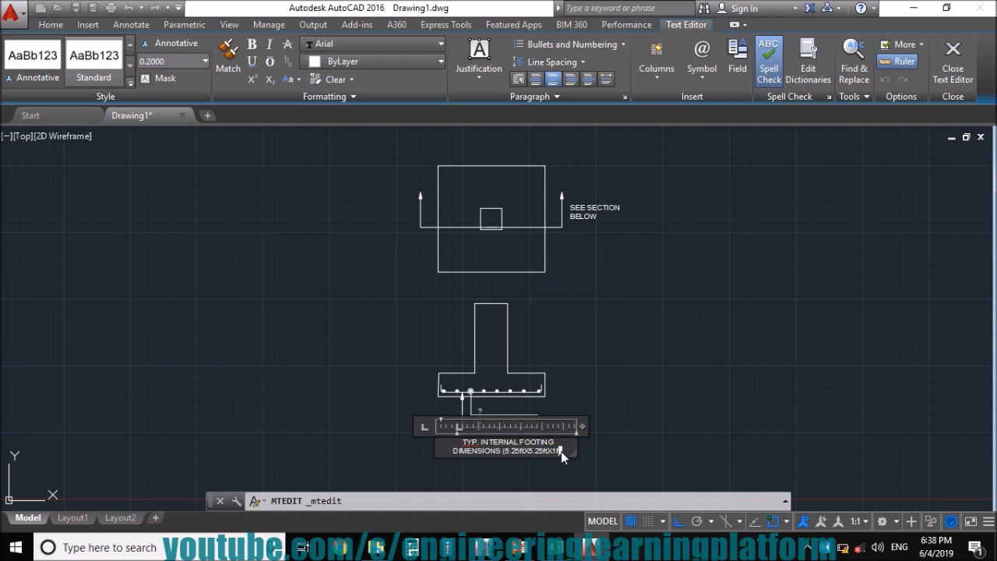
click(642, 443)
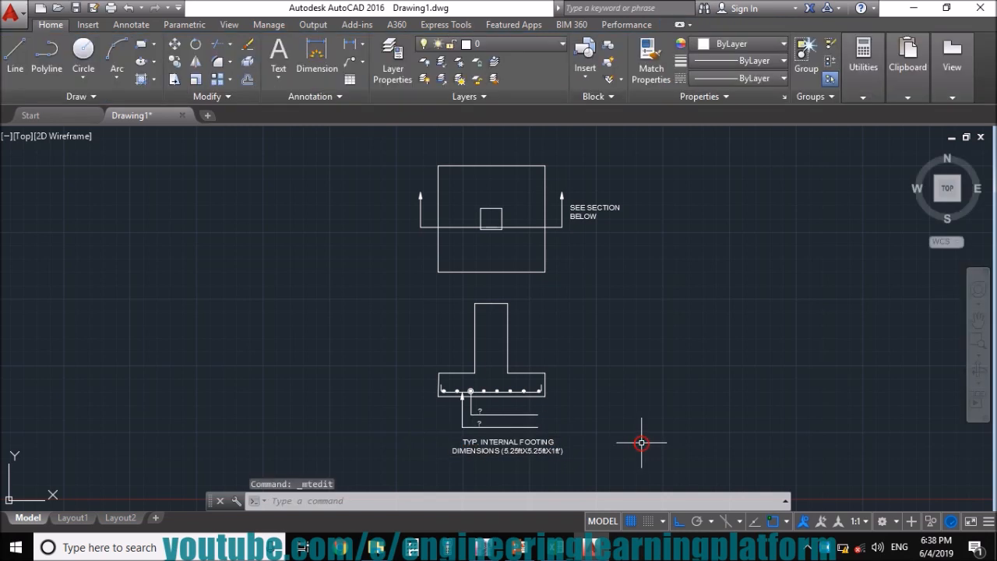
Check the bar size and spacing in the Excel footing design and set AutoCAD's upper reinforcement label to #5 @ 7" C/C
click(555, 546)
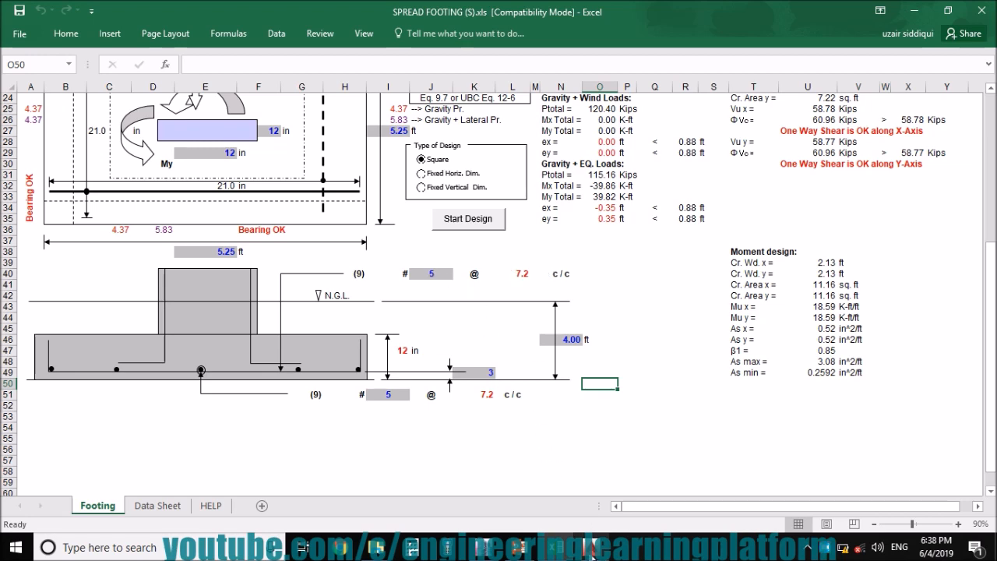
click(591, 550)
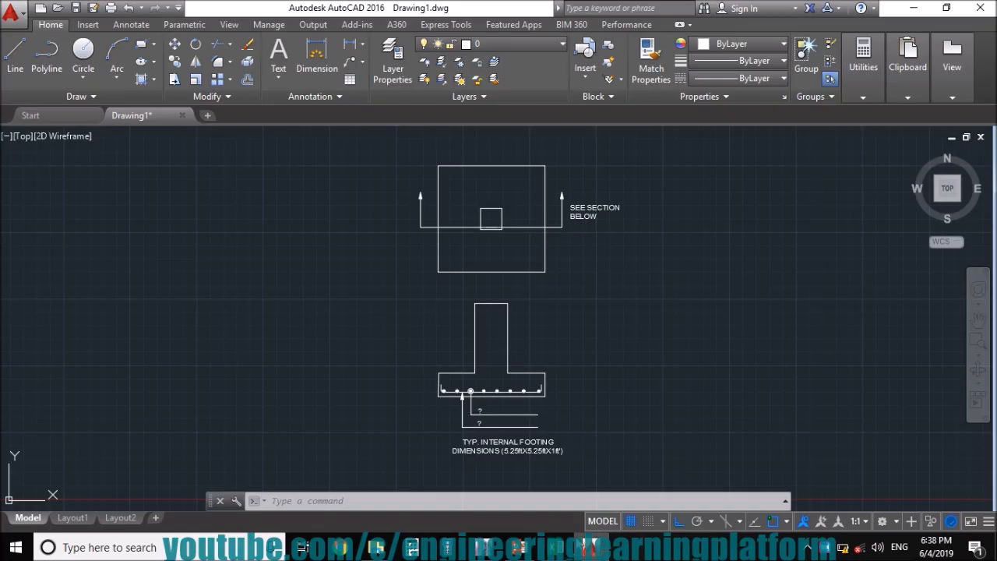
double_click(478, 411)
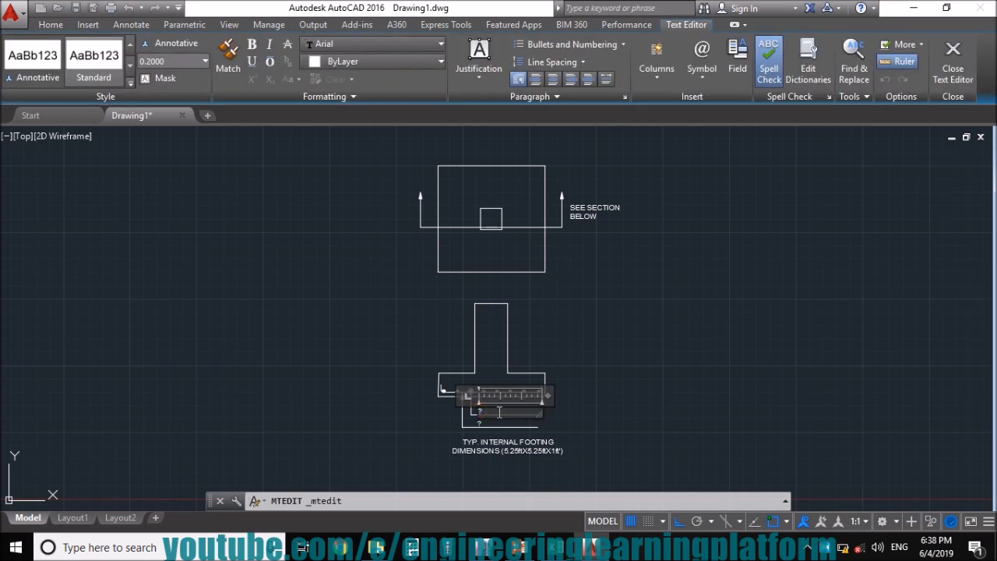
text(5 @ 7" C/C)
key(ctrl+a)
key(ctrl+c)
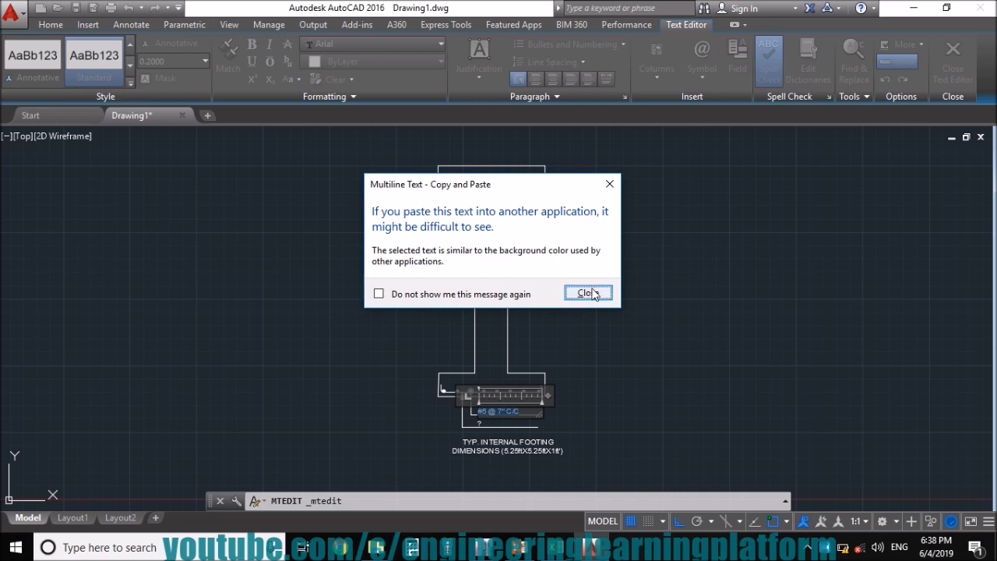
click(592, 293)
click(592, 288)
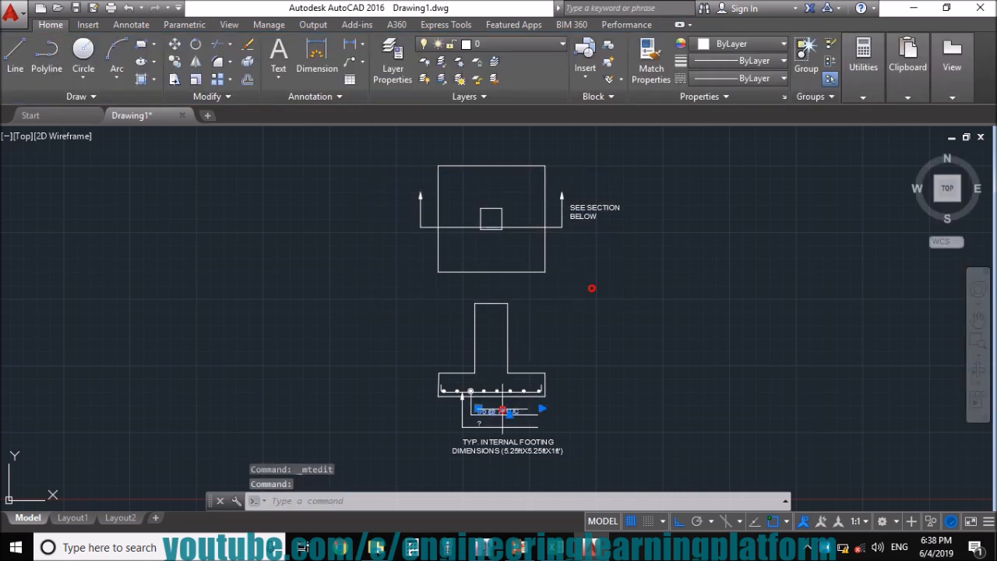
Try placing a copy of the upper reinforcement label on the lower leader line, and erase that copy
key(ctrl+c)
key(ctrl+v)
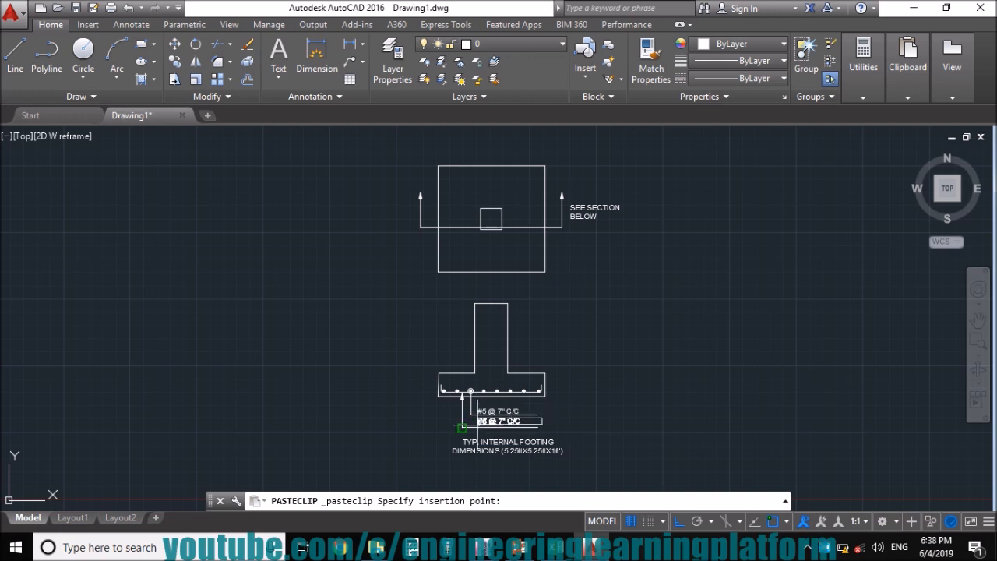
click(470, 425)
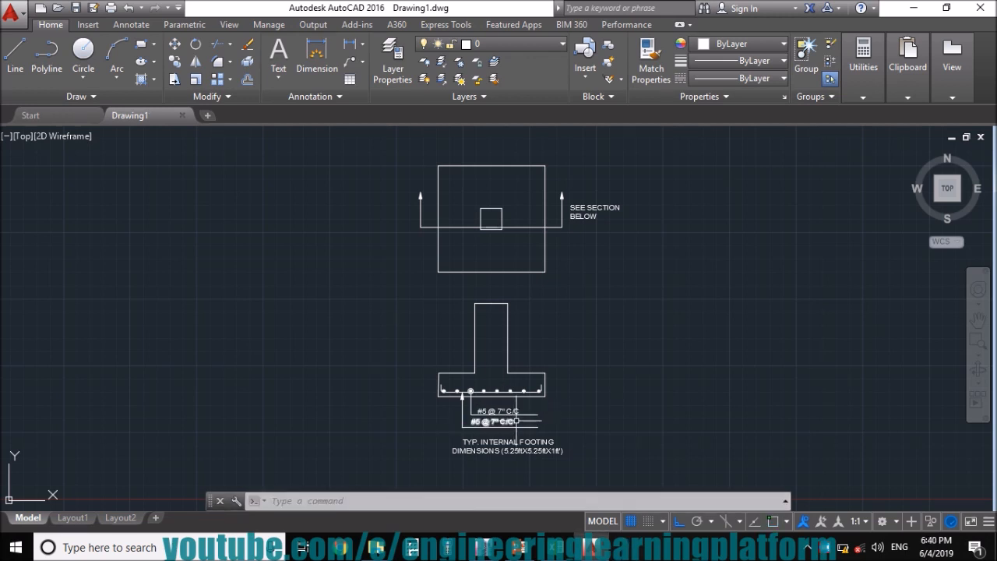
click(528, 420)
click(500, 421)
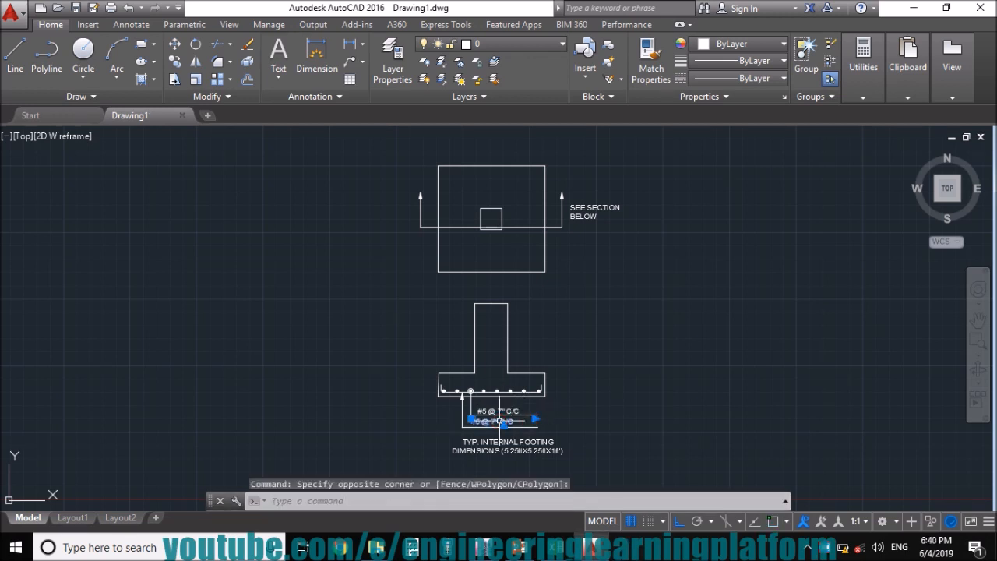
key(Delete)
Copy the upper #5 @ 7" C/C label and paste it just above the lower leader line
click(529, 411)
click(505, 409)
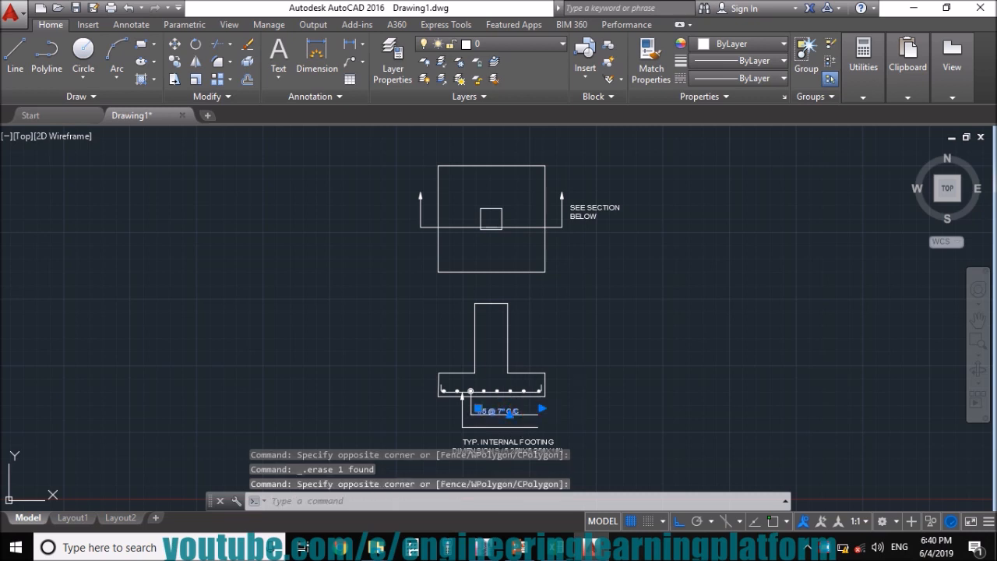
key(ctrl+c)
key(ctrl+v)
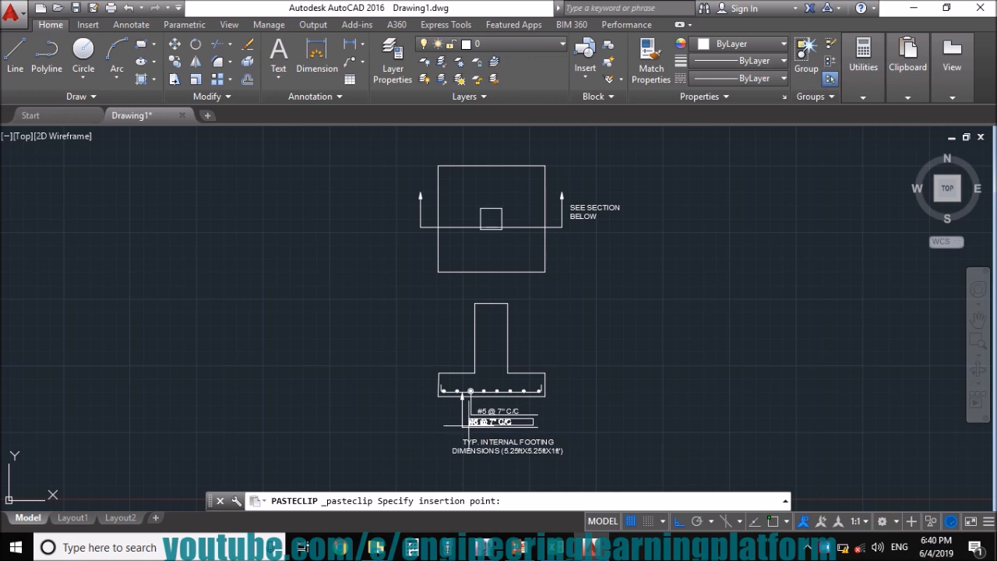
click(471, 422)
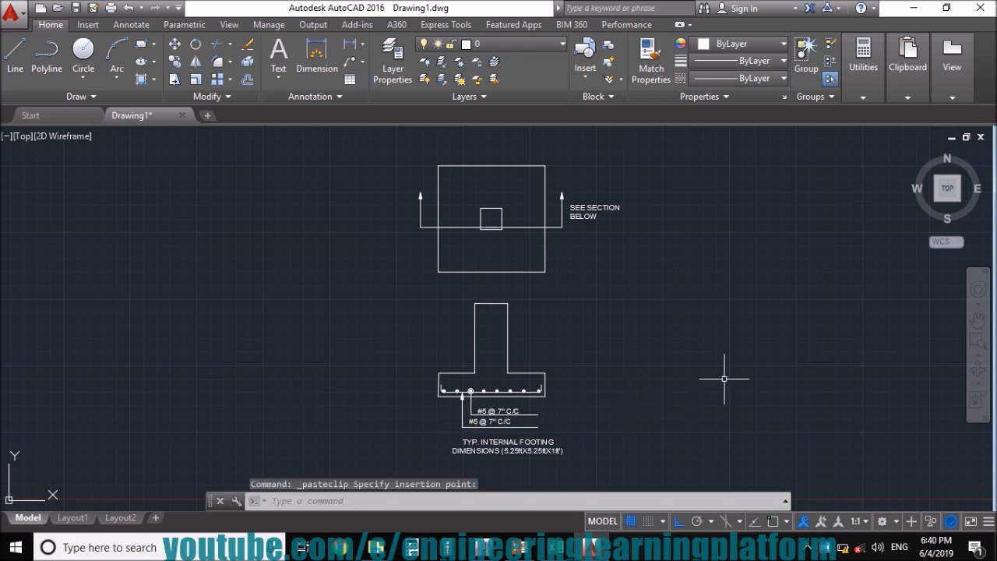
Examine the footing section's reinforcement labels and dimension text up close
click(978, 356)
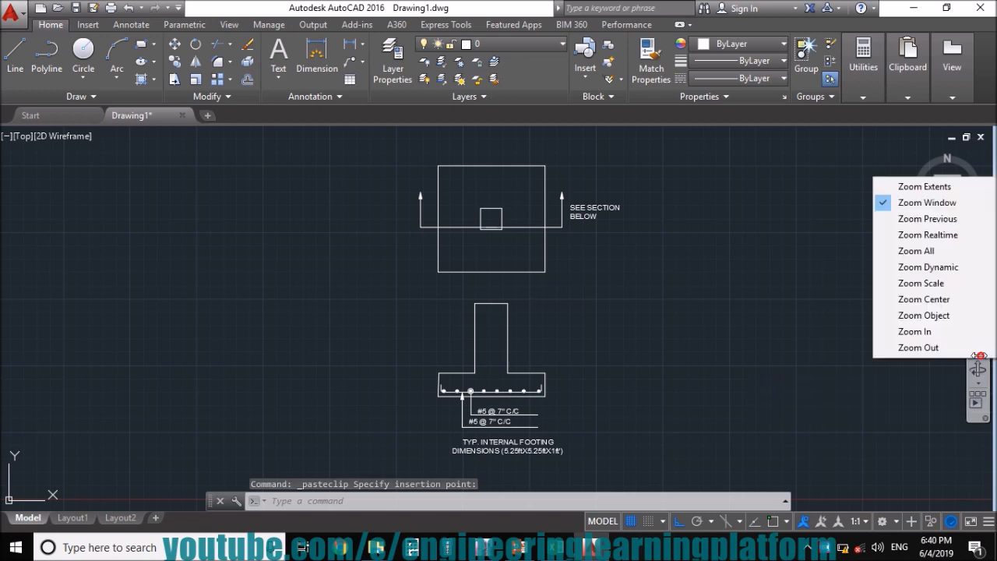
click(935, 332)
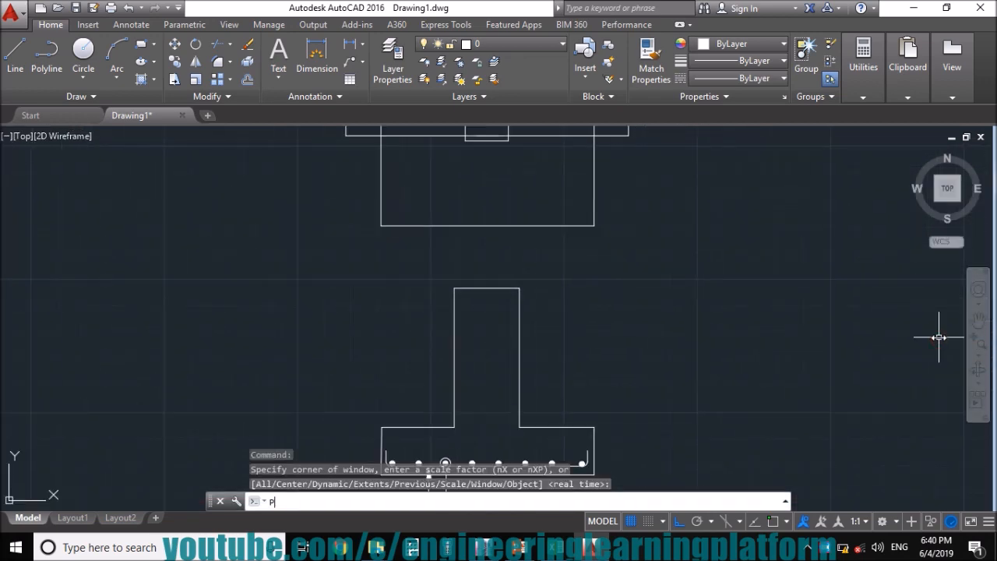
text(P)
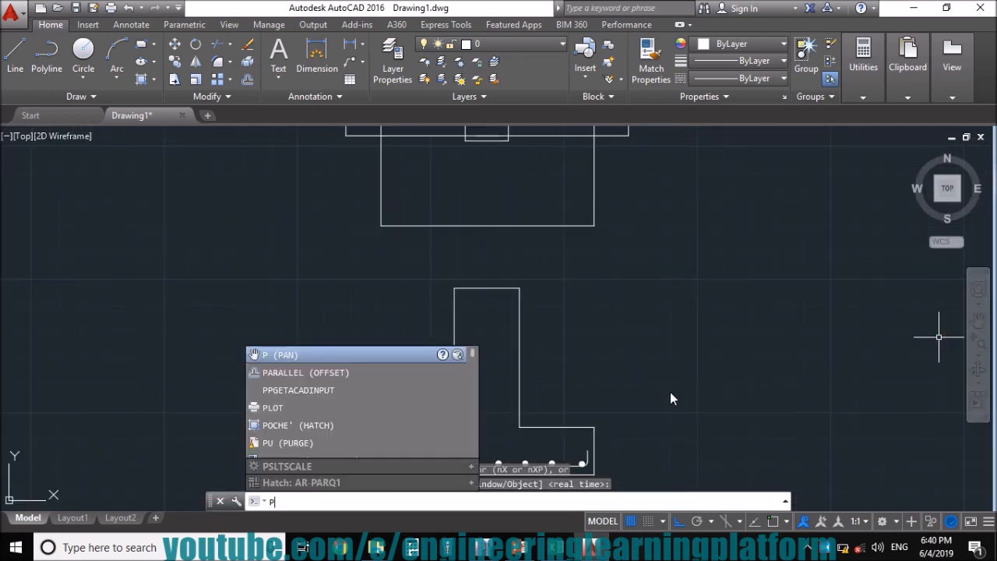
key(Return)
mouse_move(633, 421)
mouse_down()
mouse_move(631, 316)
mouse_move(568, 251)
mouse_move(577, 276)
mouse_move(598, 286)
mouse_up()
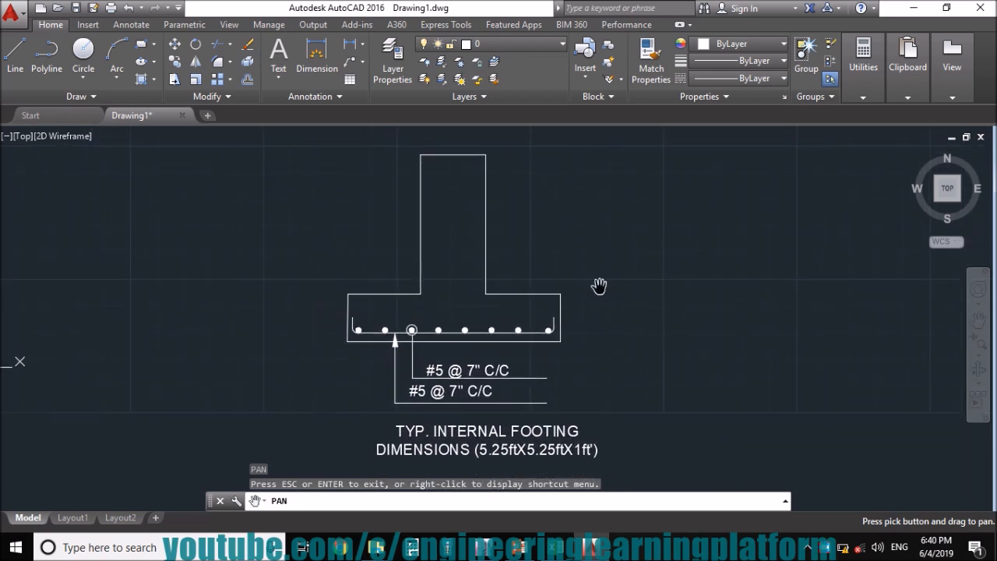
key(Escape)
key(Escape)
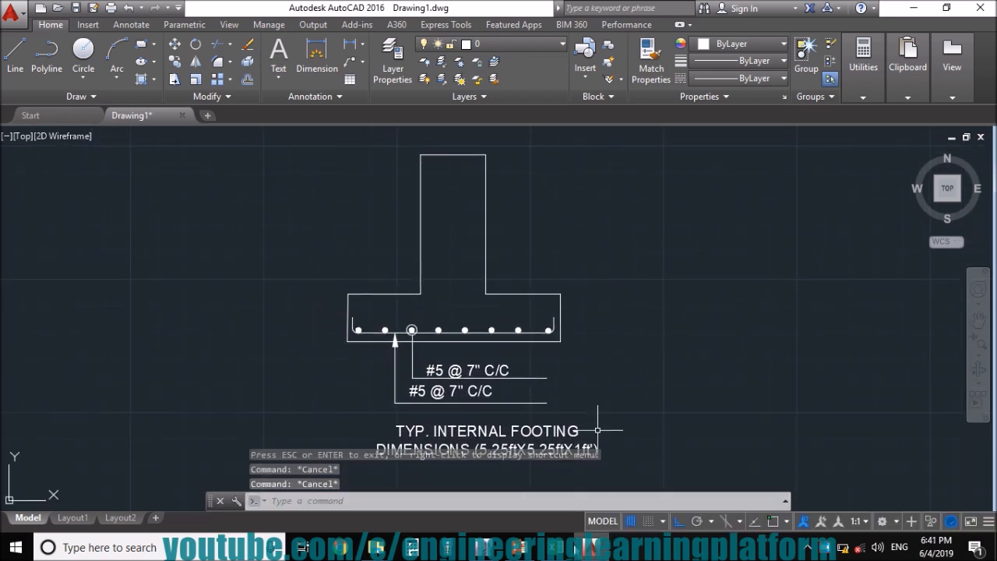